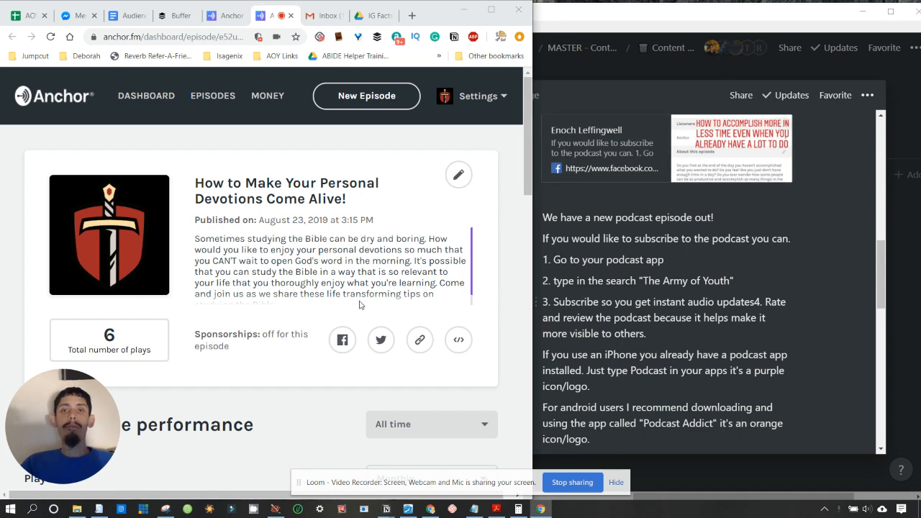
- From Anchor's Episodes list, open the top episode, 'How to Make Your Personal Devotions Come Alive!'
{"action": "left_click", "coordinate": [219, 15]}
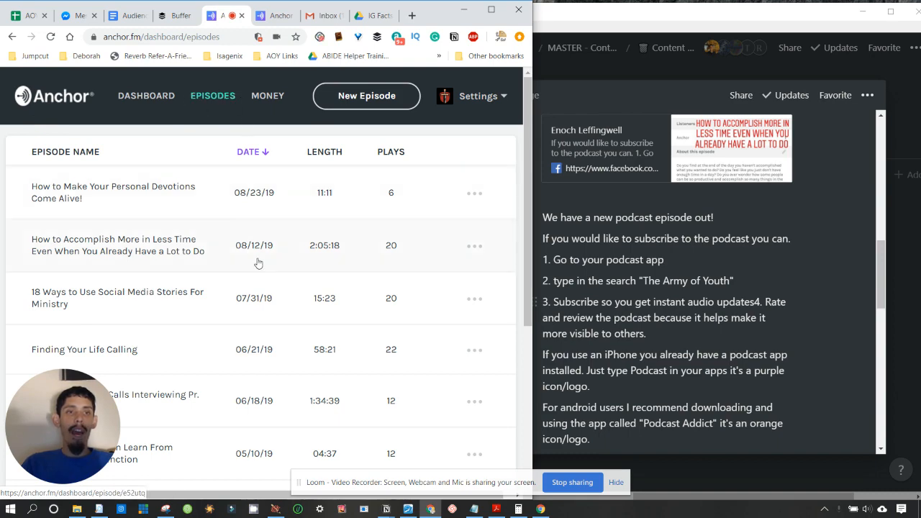
{"action": "scroll", "coordinate": [254, 291], "scroll_direction": "down", "scroll_amount": 4}
{"action": "scroll", "coordinate": [254, 291], "scroll_direction": "up", "scroll_amount": 5}
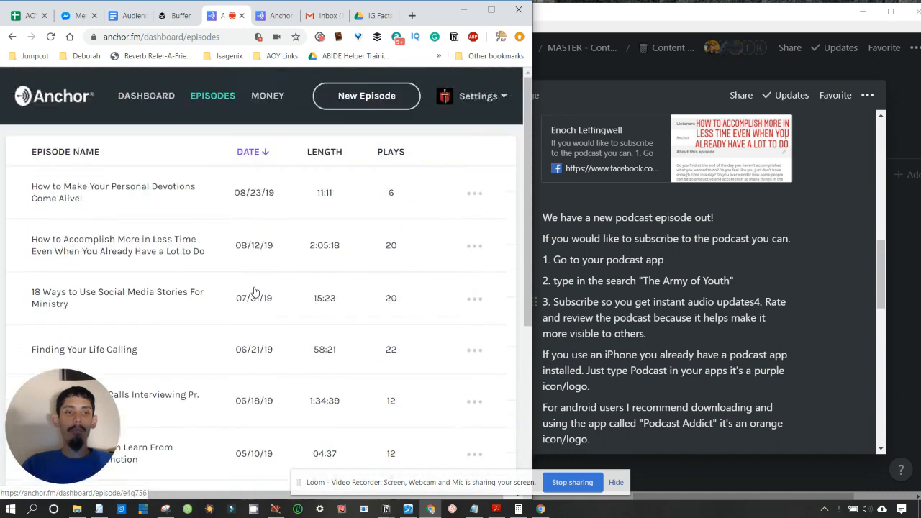
{"action": "scroll", "coordinate": [254, 291], "scroll_direction": "down", "scroll_amount": 2}
{"action": "scroll", "coordinate": [254, 291], "scroll_direction": "up", "scroll_amount": 2}
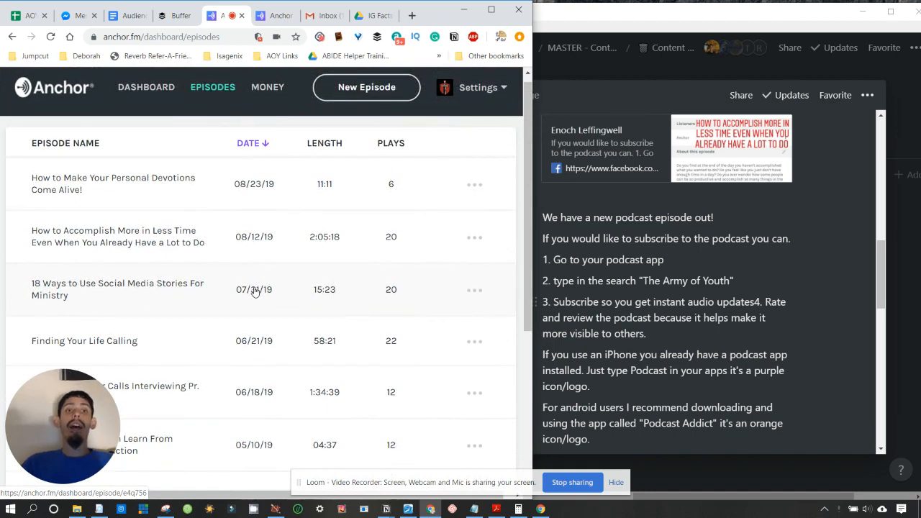
{"action": "scroll", "coordinate": [254, 291], "scroll_direction": "down", "scroll_amount": 1}
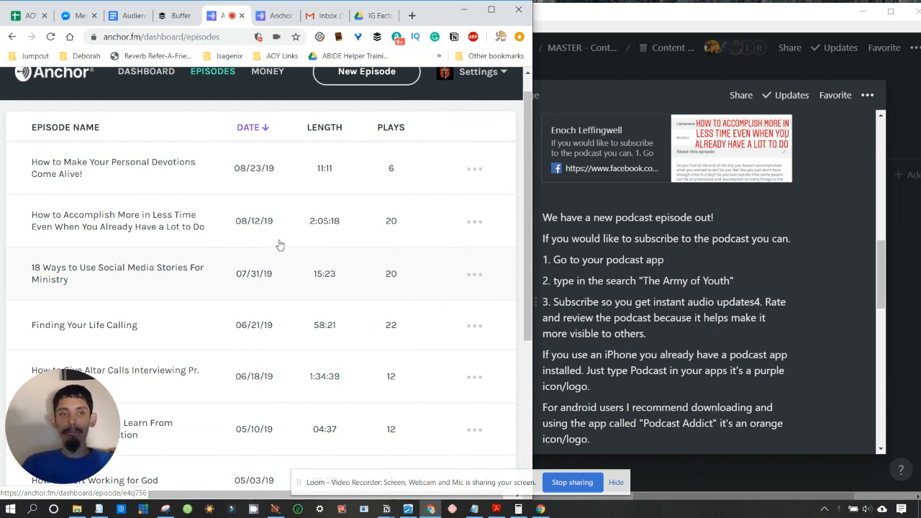
{"action": "left_click", "coordinate": [103, 173]}
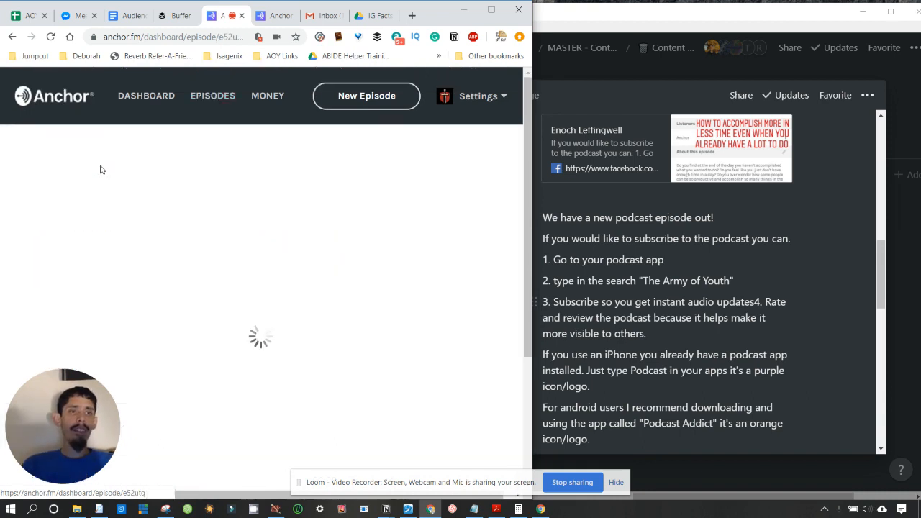
{"action": "scroll", "coordinate": [404, 401], "scroll_direction": "down", "scroll_amount": 1}
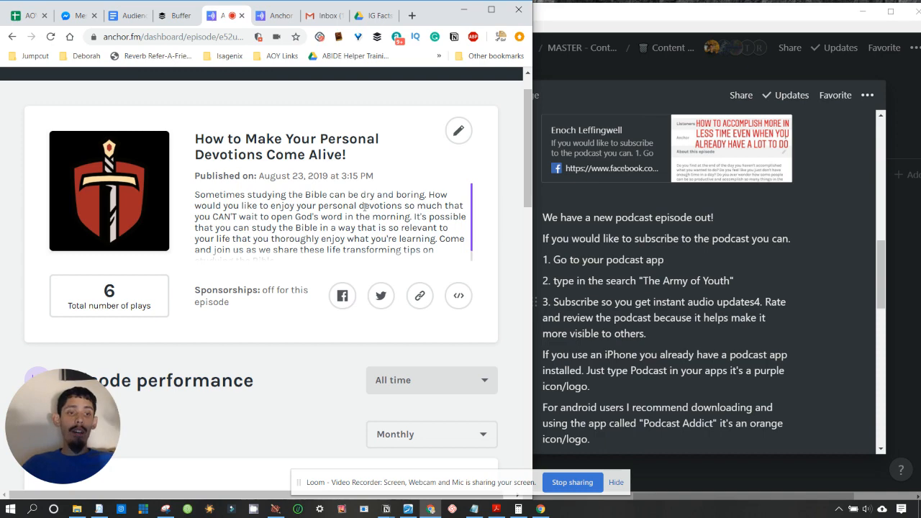
{"action": "left_click", "coordinate": [746, 317]}
- Scroll the Audio Podcast notes to the example post and open its Facebook bookmark
{"action": "scroll", "coordinate": [691, 304], "scroll_direction": "up", "scroll_amount": 3}
{"action": "scroll", "coordinate": [688, 304], "scroll_direction": "up", "scroll_amount": 6}
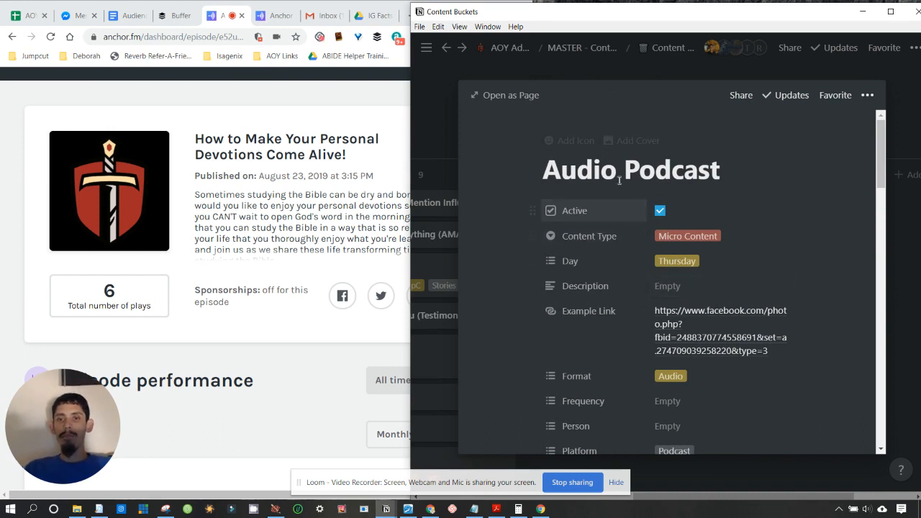
{"action": "scroll", "coordinate": [657, 346], "scroll_direction": "down", "scroll_amount": 3}
{"action": "scroll", "coordinate": [657, 346], "scroll_direction": "up", "scroll_amount": 3}
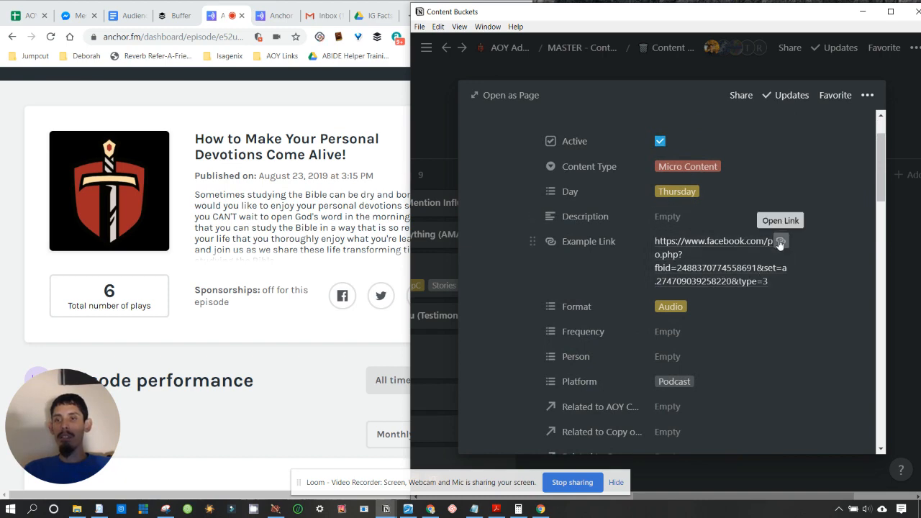
{"action": "scroll", "coordinate": [780, 245], "scroll_direction": "down", "scroll_amount": 5}
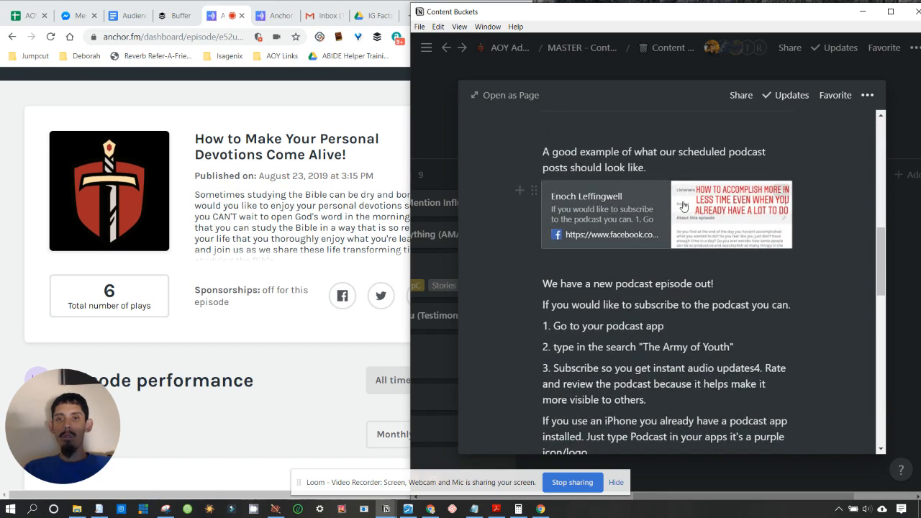
{"action": "left_click", "coordinate": [669, 208]}
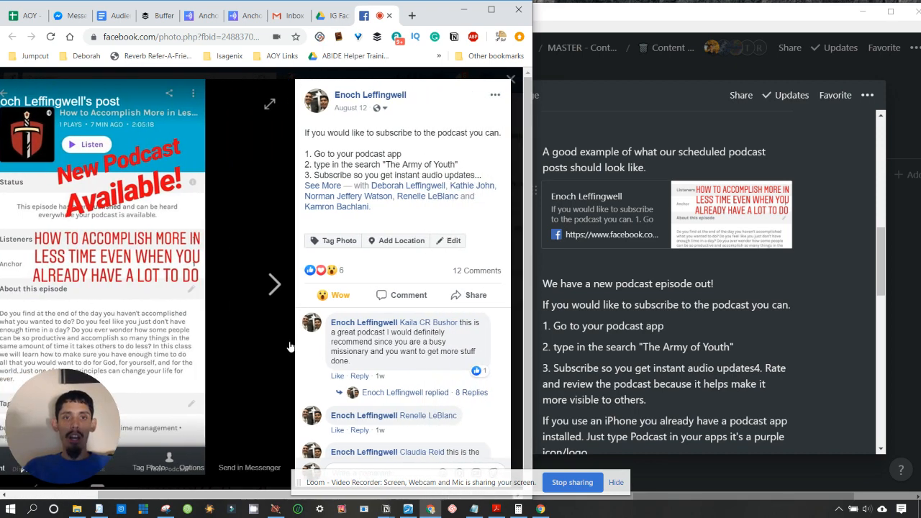
- Expand the example post's full text and highlight its numbered subscribe steps
{"action": "left_click", "coordinate": [334, 185]}
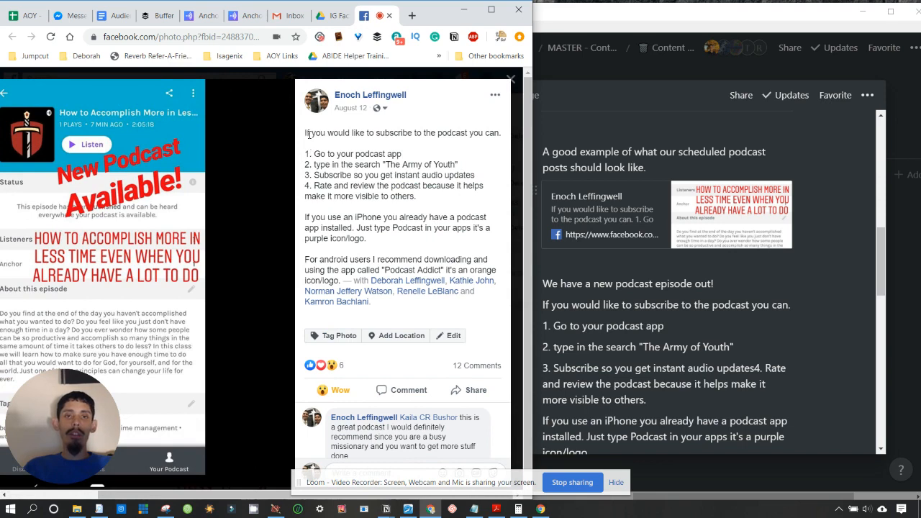
{"action": "left_click_drag", "start_coordinate": [309, 134], "coordinate": [468, 133]}
{"action": "left_click", "coordinate": [470, 133]}
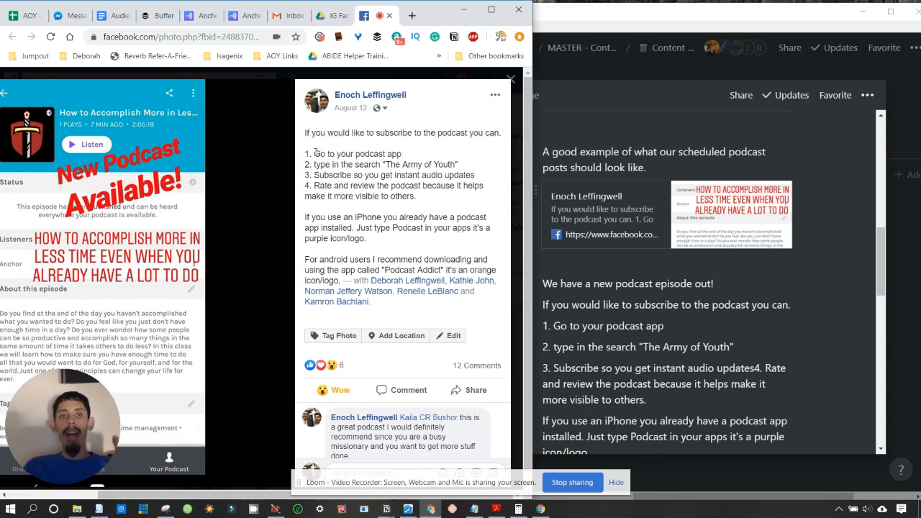
{"action": "left_click_drag", "start_coordinate": [314, 152], "coordinate": [459, 165]}
{"action": "left_click", "coordinate": [358, 168]}
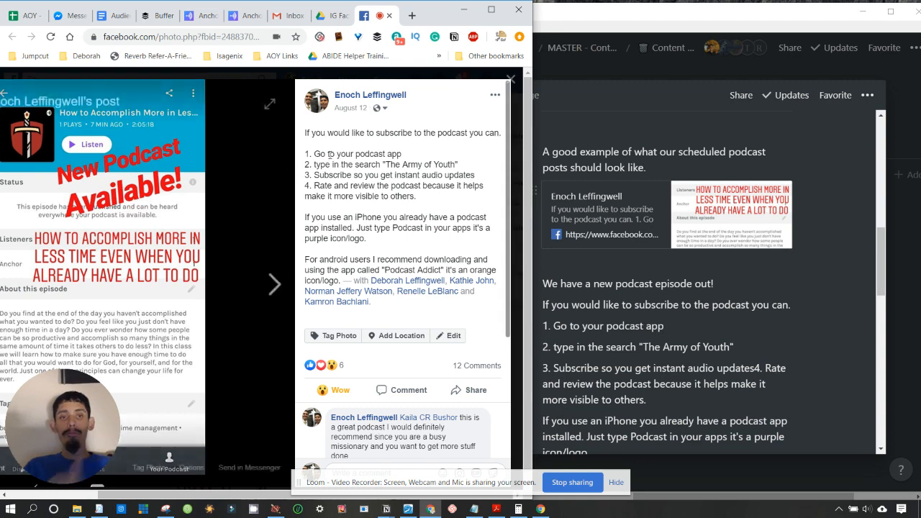
{"action": "left_click_drag", "start_coordinate": [313, 154], "coordinate": [362, 186]}
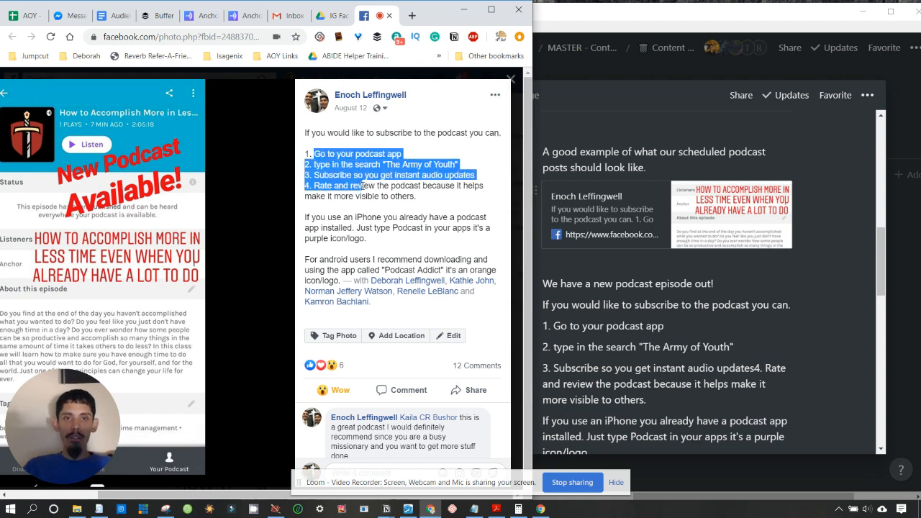
{"action": "left_click", "coordinate": [362, 185]}
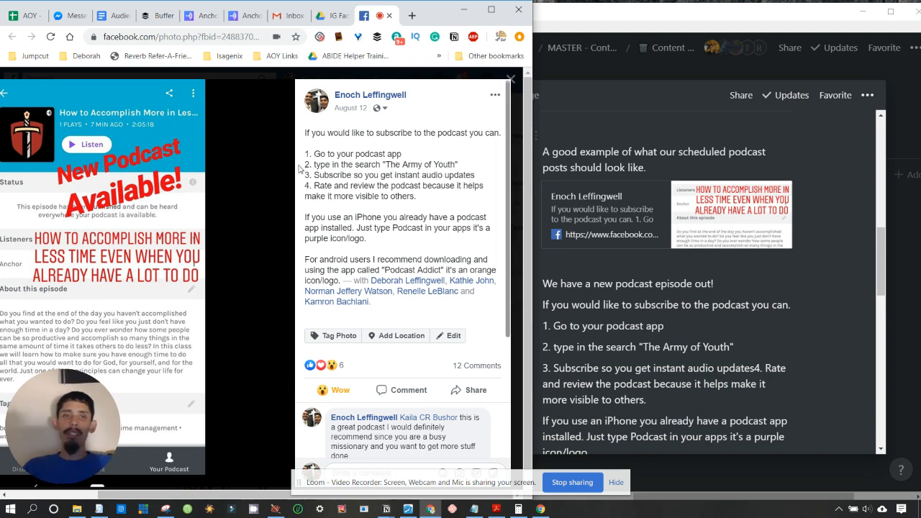
- Highlight the whole post caption, then return to the Anchor episode page
{"action": "left_click_drag", "start_coordinate": [307, 131], "coordinate": [347, 278]}
{"action": "left_click", "coordinate": [350, 241]}
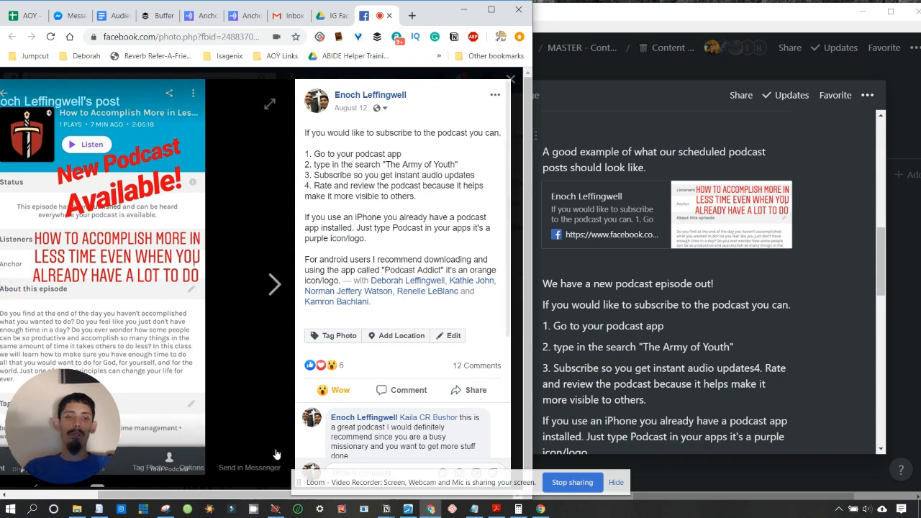
{"action": "left_click_drag", "start_coordinate": [238, 496], "coordinate": [178, 496]}
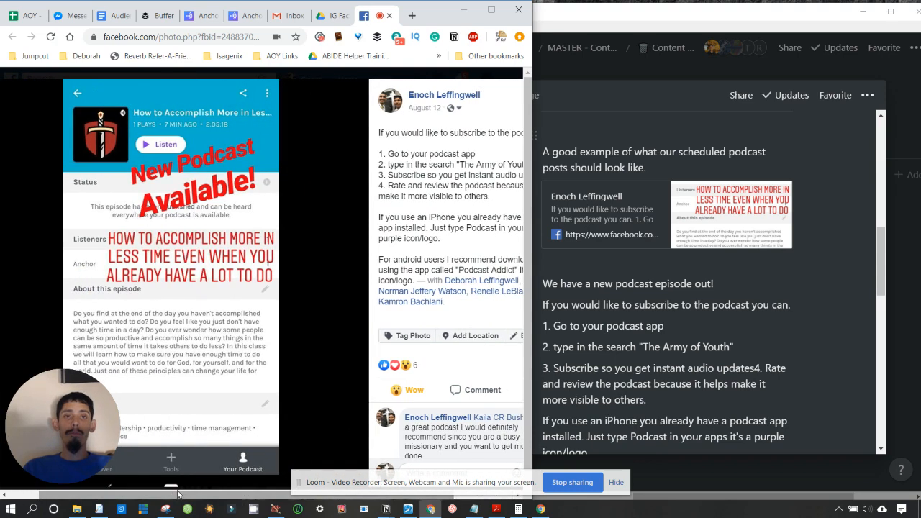
{"action": "left_click", "coordinate": [245, 15]}
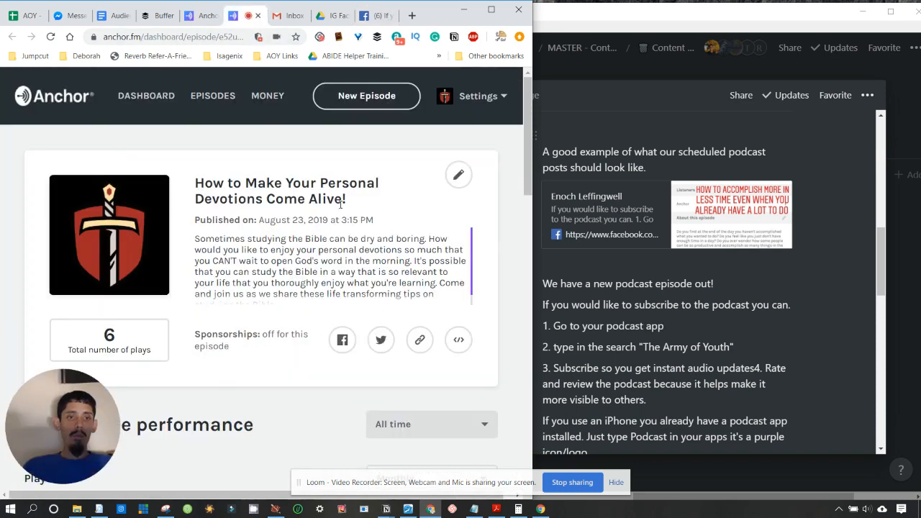
- Drag the browser's right edge left so Anchor's episode page reflows to a compact layout
{"action": "mouse_move", "coordinate": [42, 405]}
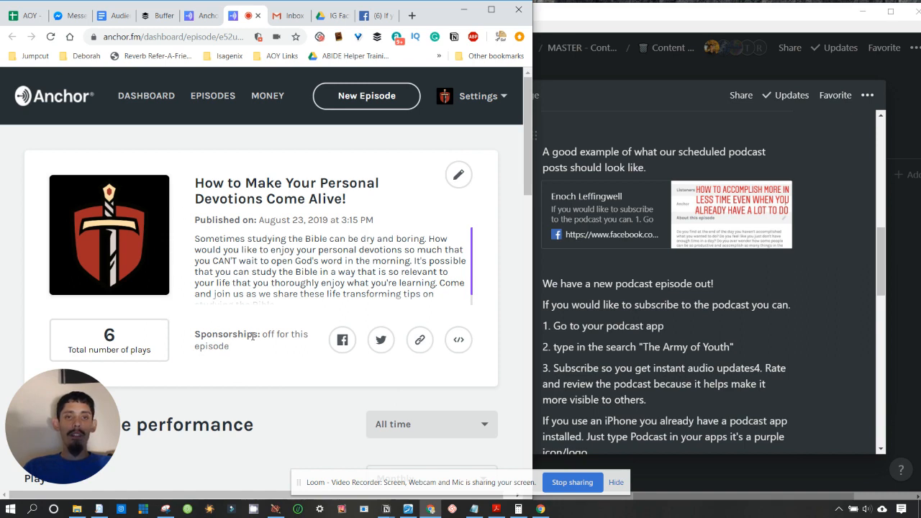
{"action": "scroll", "coordinate": [252, 336], "scroll_direction": "down", "scroll_amount": 1}
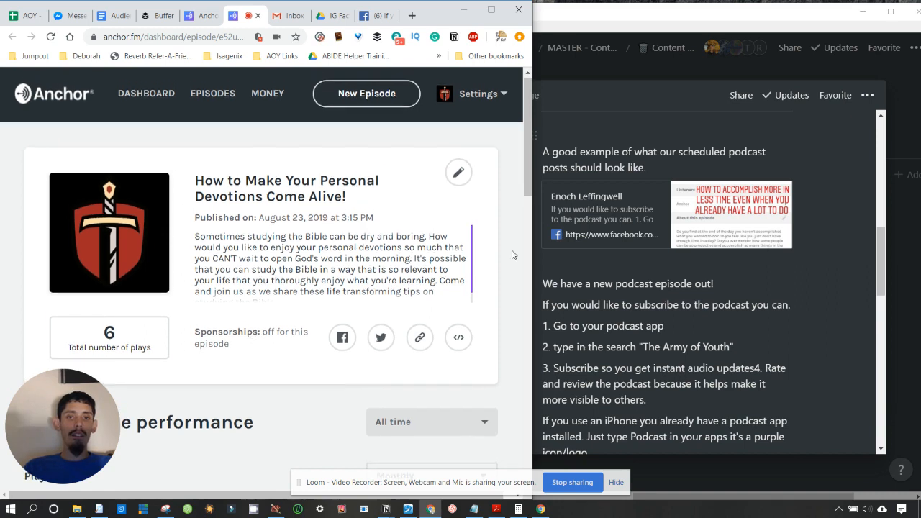
{"action": "left_click_drag", "start_coordinate": [532, 255], "coordinate": [494, 255]}
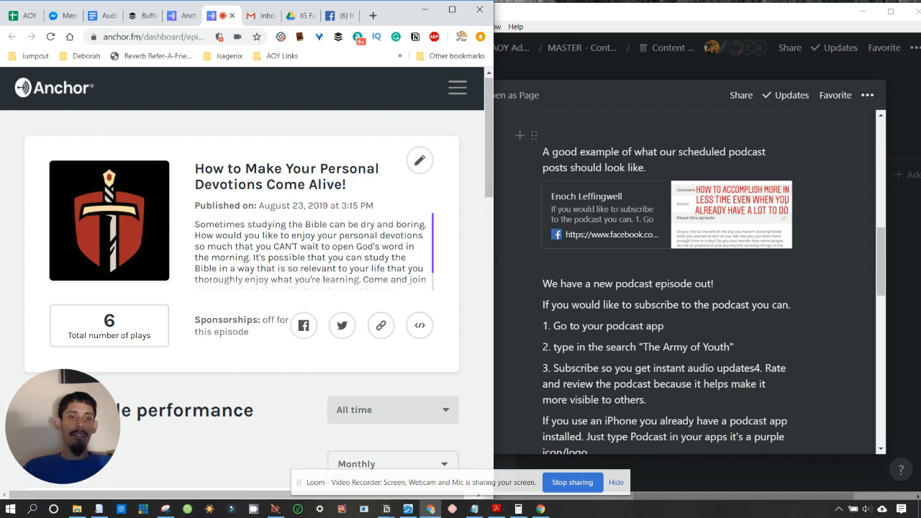
- Search the Start menu for 'snip' and launch Snip & Sketch
{"action": "left_click", "coordinate": [13, 507]}
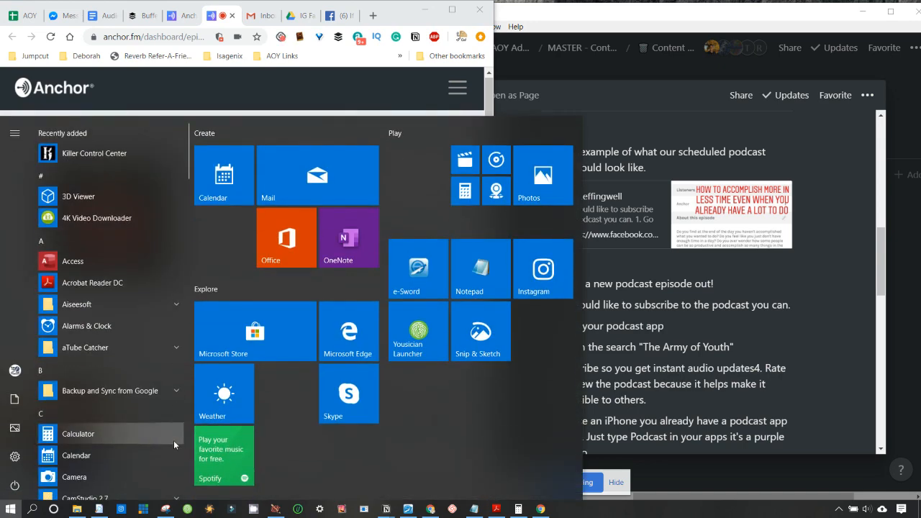
{"action": "type", "text": "snip"}
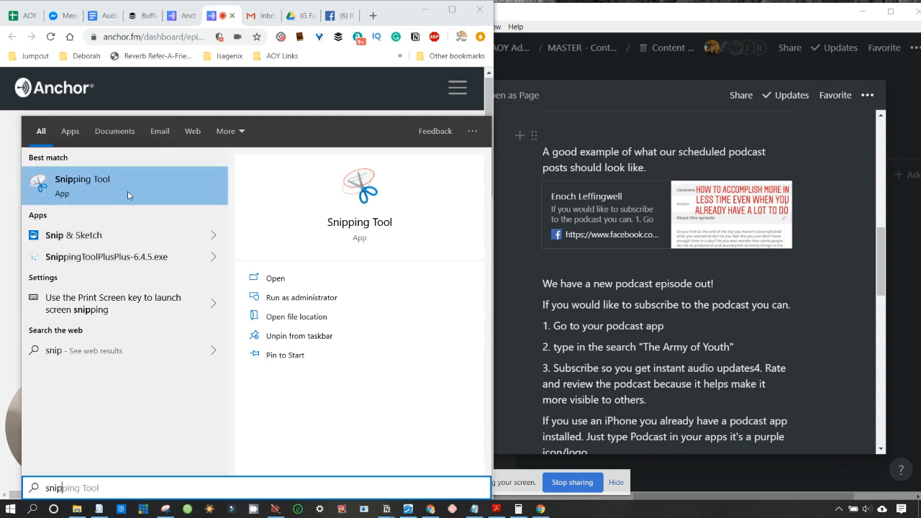
{"action": "left_click", "coordinate": [82, 238]}
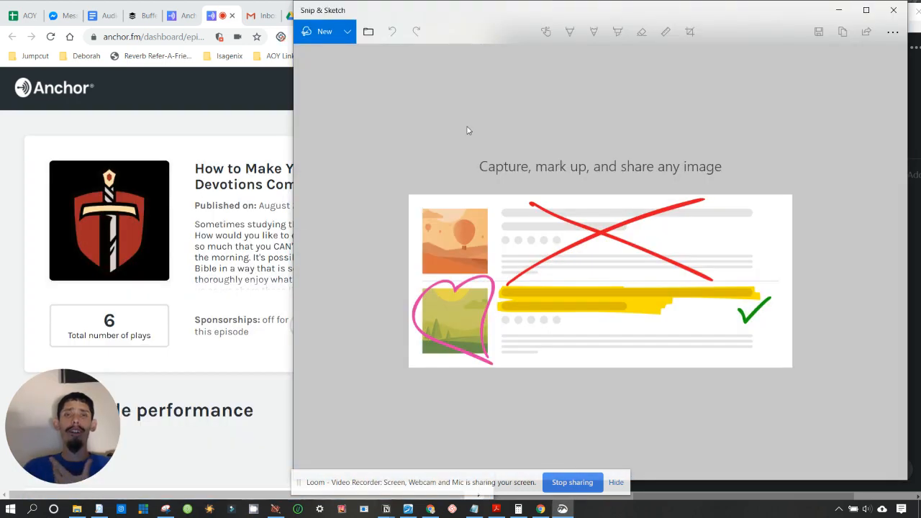
- Snip the episode's artwork, title and description, and copy the snip to the clipboard
{"action": "left_click", "coordinate": [319, 34]}
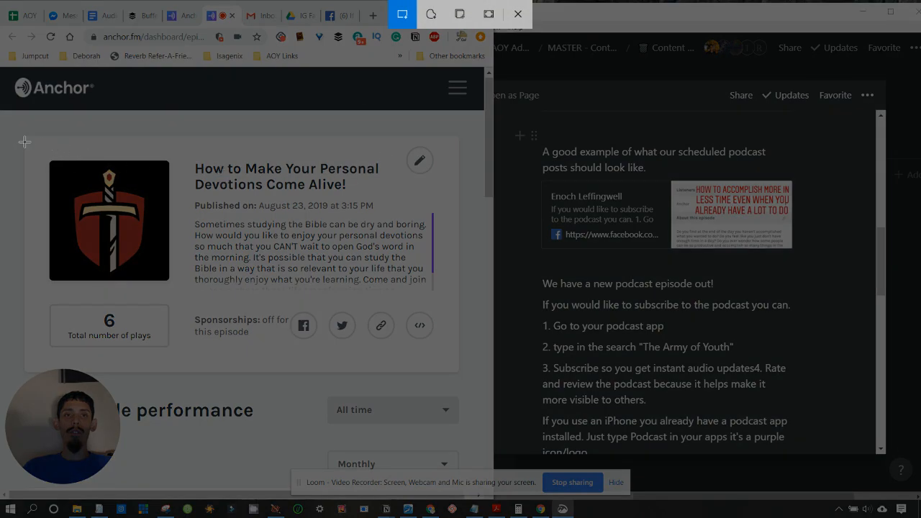
{"action": "left_click_drag", "start_coordinate": [26, 137], "coordinate": [459, 304]}
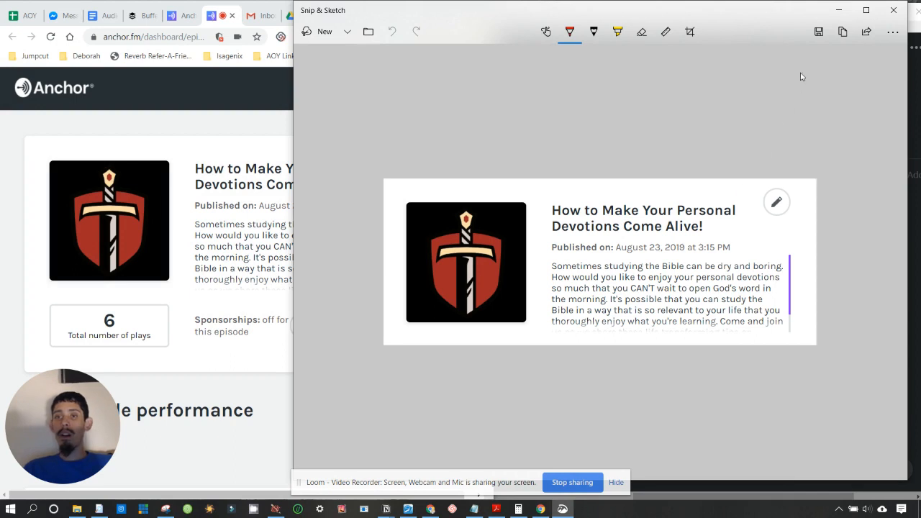
{"action": "left_click", "coordinate": [821, 35]}
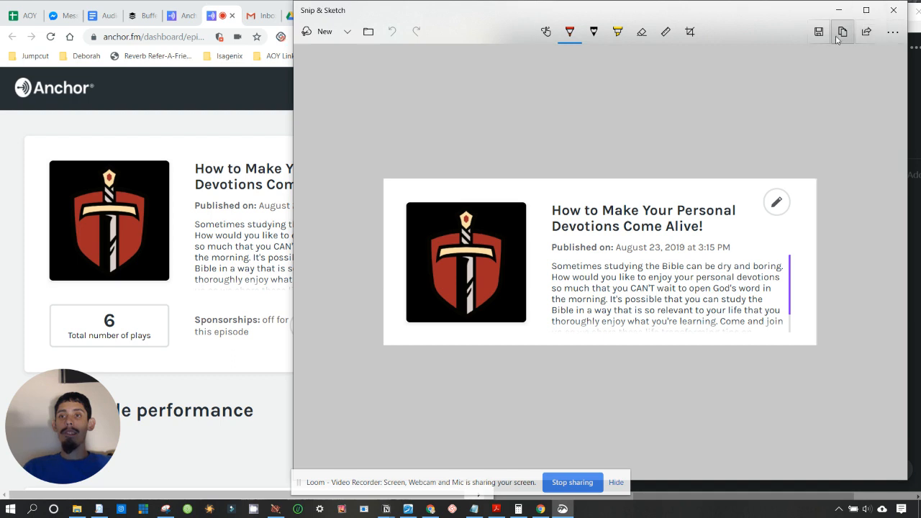
{"action": "left_click", "coordinate": [841, 34]}
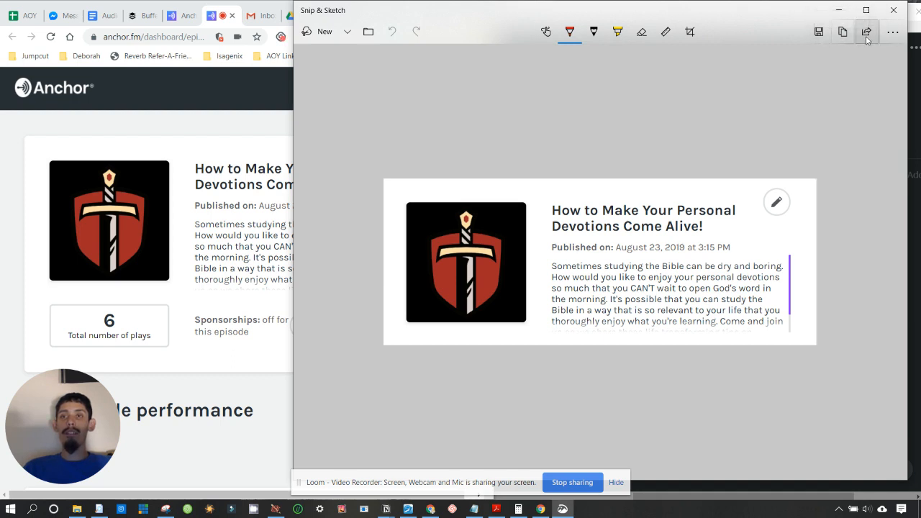
- Check the snip's Share options, then start saving it as an image
{"action": "left_click", "coordinate": [865, 33]}
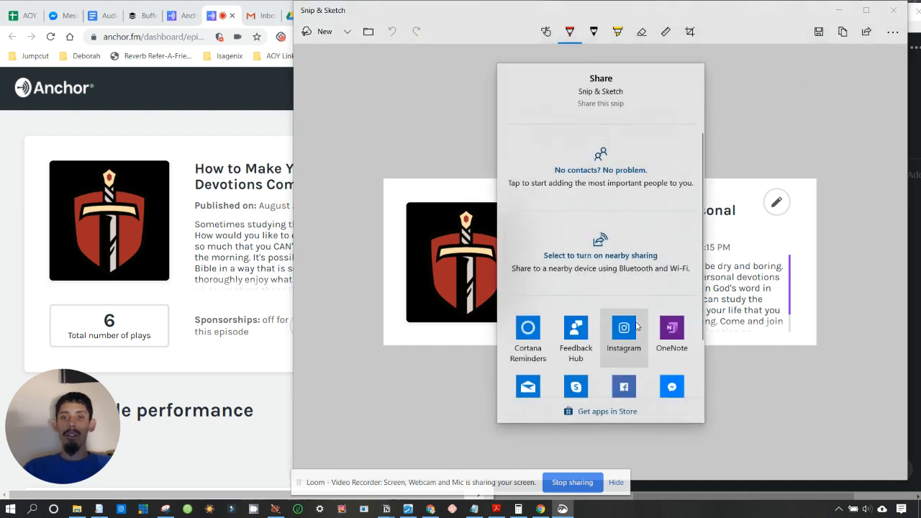
{"action": "scroll", "coordinate": [623, 327], "scroll_direction": "down", "scroll_amount": 3}
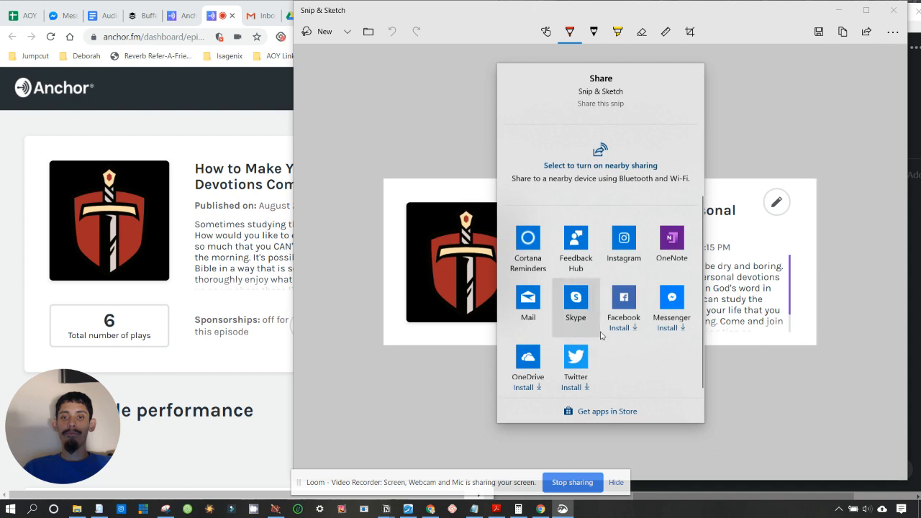
{"action": "left_click", "coordinate": [756, 156]}
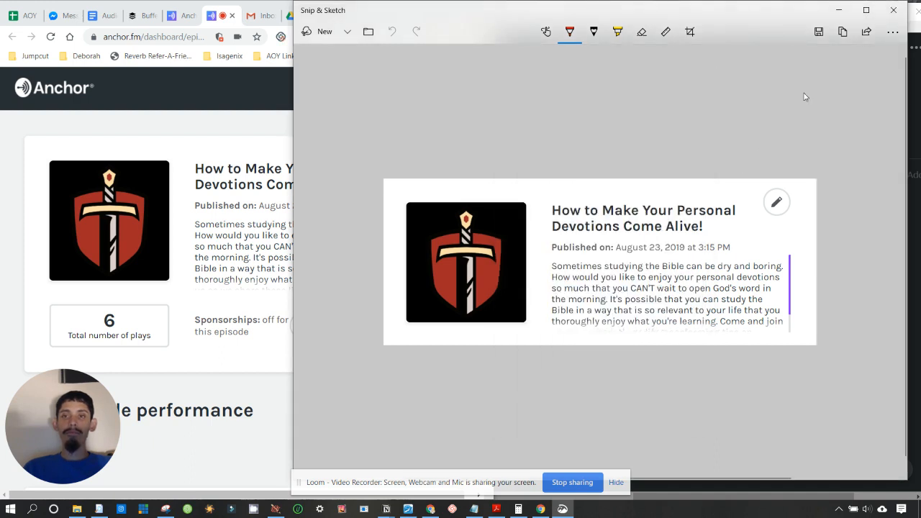
{"action": "left_click", "coordinate": [820, 31]}
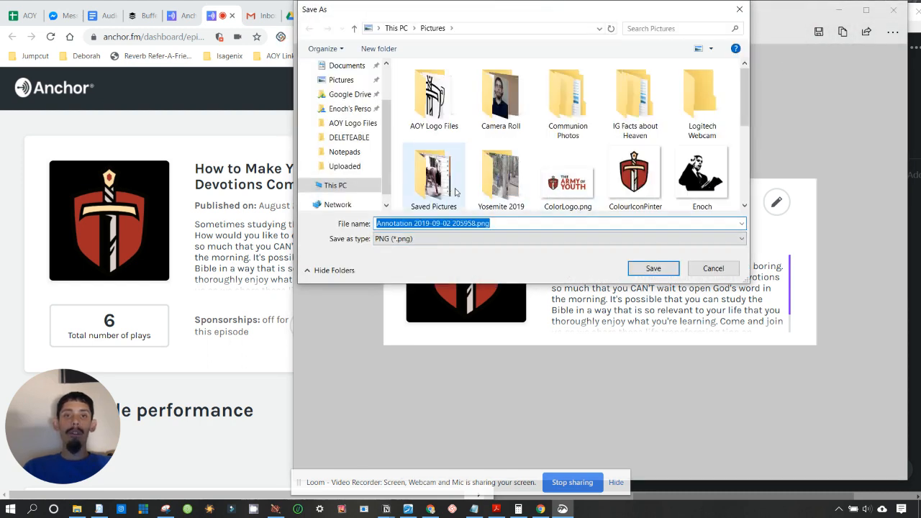
- Create and open a new 'Podcast Screenshots' folder inside Pictures
{"action": "scroll", "coordinate": [455, 192], "scroll_direction": "down", "scroll_amount": 2}
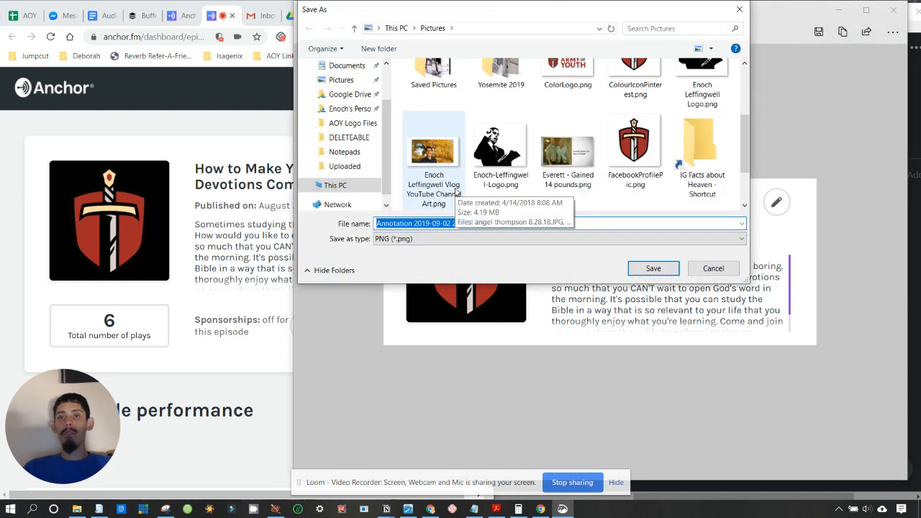
{"action": "left_click", "coordinate": [525, 140]}
{"action": "right_click", "coordinate": [525, 139]}
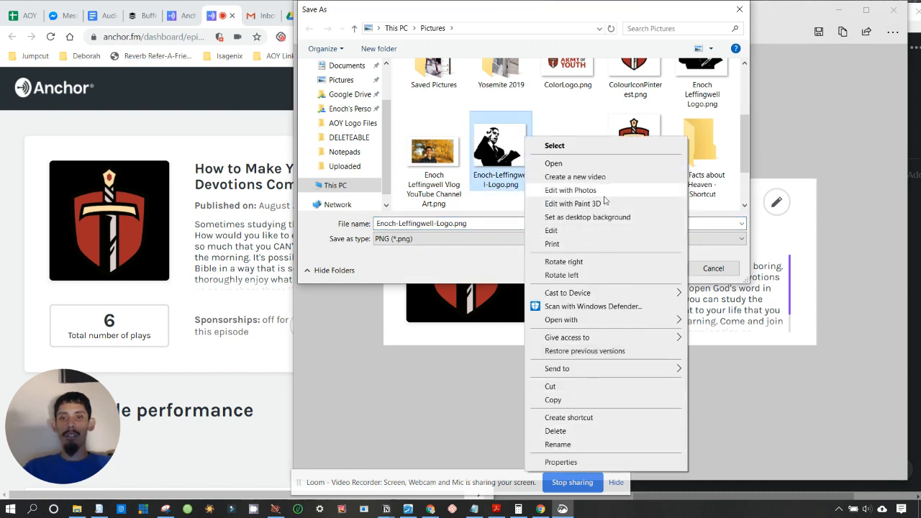
{"action": "left_click", "coordinate": [474, 207]}
{"action": "right_click", "coordinate": [474, 205]}
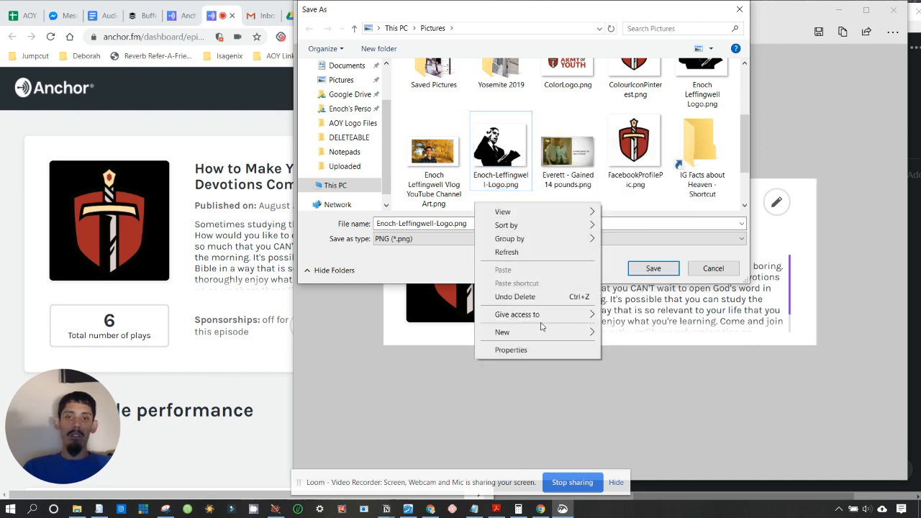
{"action": "mouse_move", "coordinate": [542, 335]}
{"action": "left_click", "coordinate": [621, 334]}
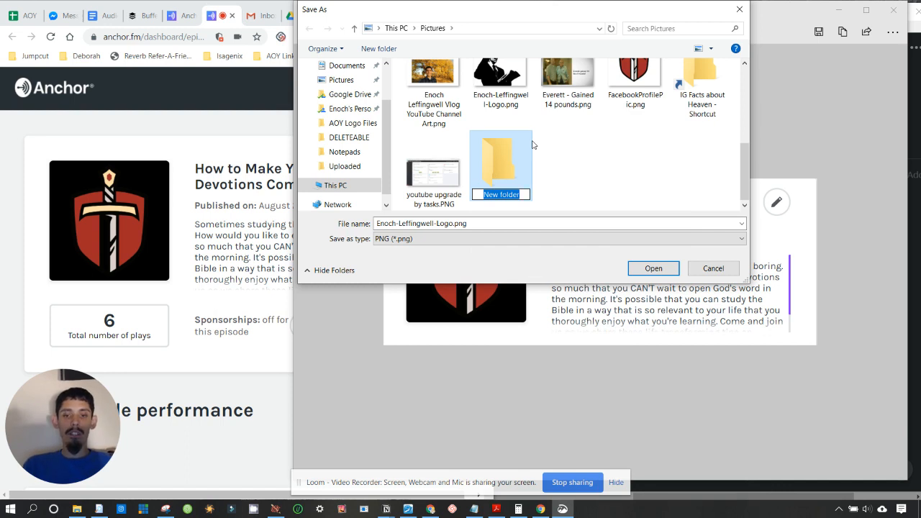
{"action": "type", "text": "Podcasts"}
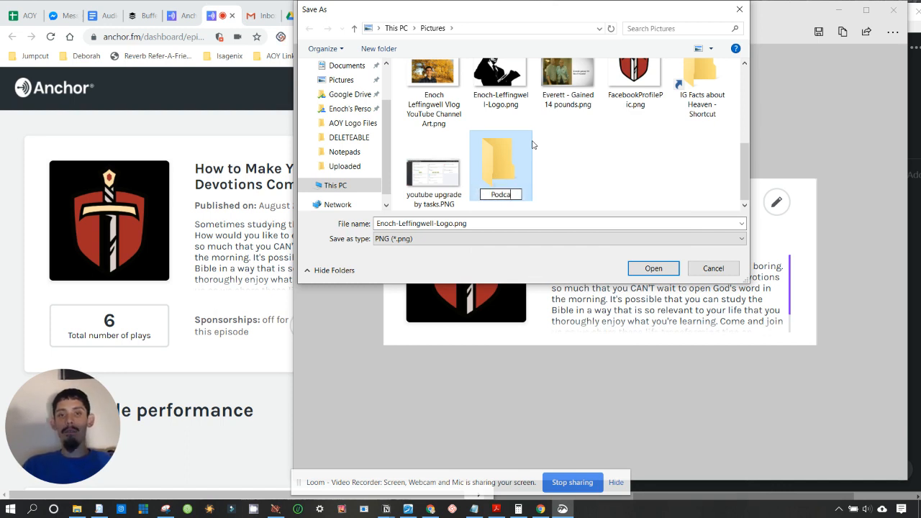
{"action": "type", "text": "Screenshots"}
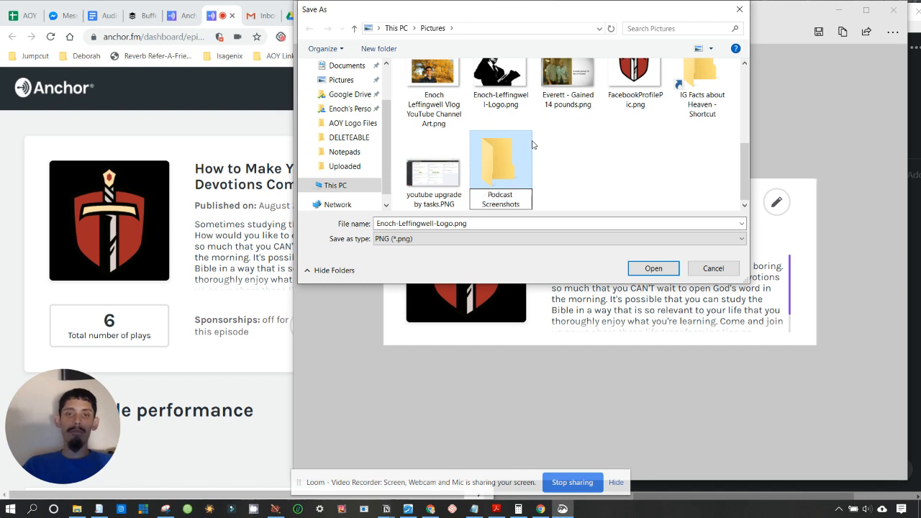
{"action": "key", "text": "Return"}
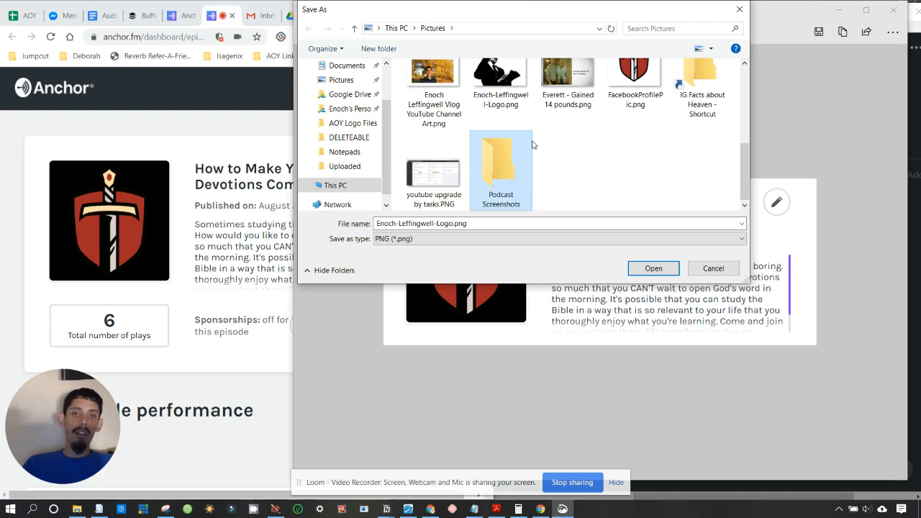
{"action": "double_click", "coordinate": [495, 174]}
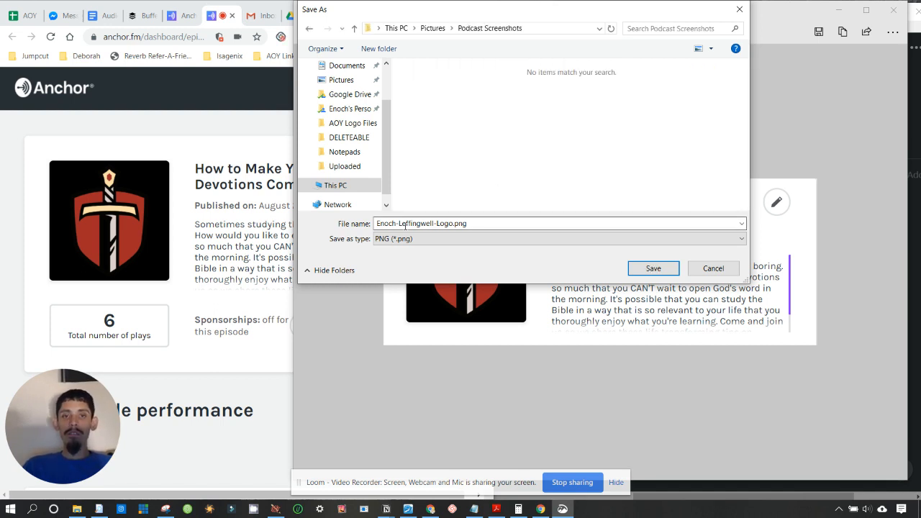
- Save the snip there as Devotions-come-alive-podcast.png
{"action": "left_click_drag", "start_coordinate": [455, 222], "coordinate": [329, 224]}
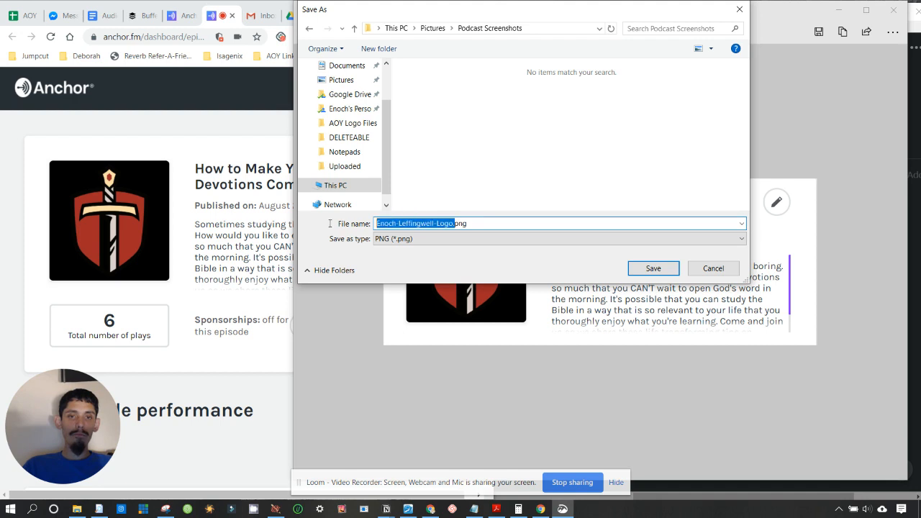
{"action": "left_click", "coordinate": [417, 223]}
{"action": "left_click_drag", "start_coordinate": [454, 223], "coordinate": [316, 228]}
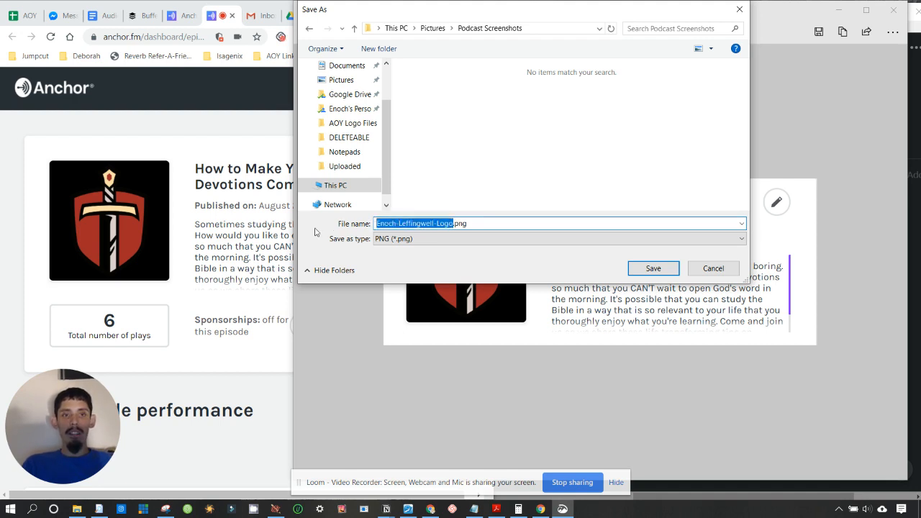
{"action": "type", "text": "Devotions-come-alive-podcast"}
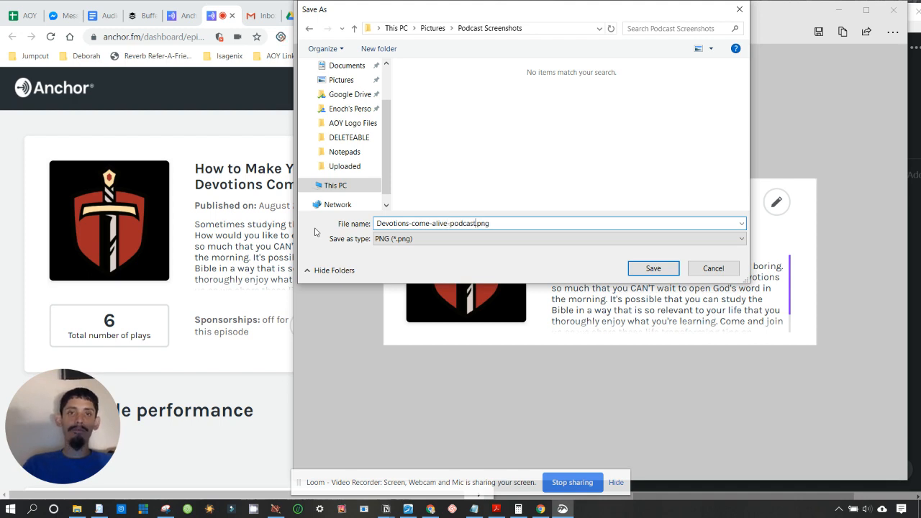
{"action": "key", "text": "Return"}
{"action": "left_click", "coordinate": [271, 229]}
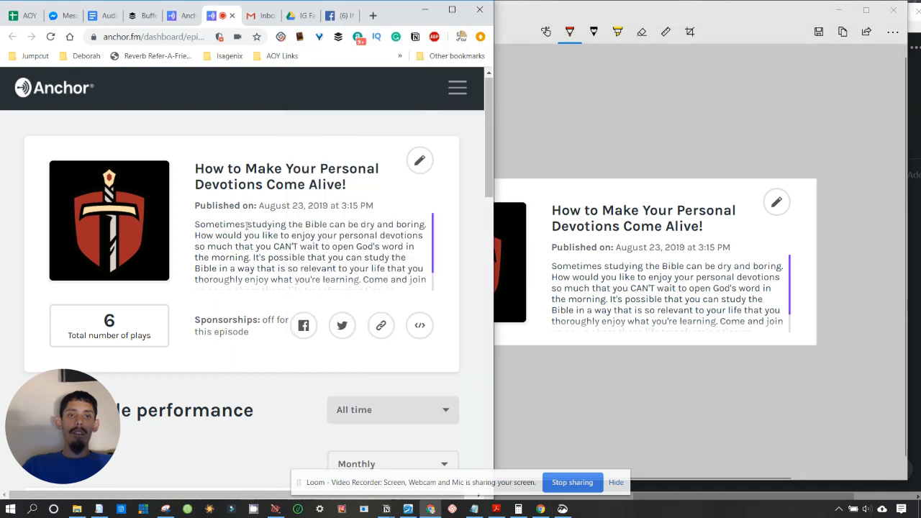
- Go to Anchor's Episodes list and open the second episode in a new tab
{"action": "left_click", "coordinate": [171, 15]}
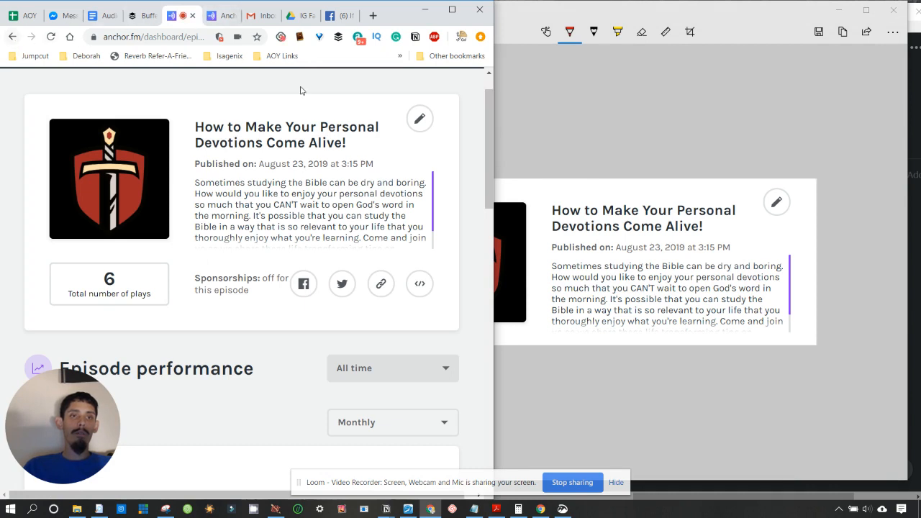
{"action": "scroll", "coordinate": [332, 144], "scroll_direction": "up", "scroll_amount": 1}
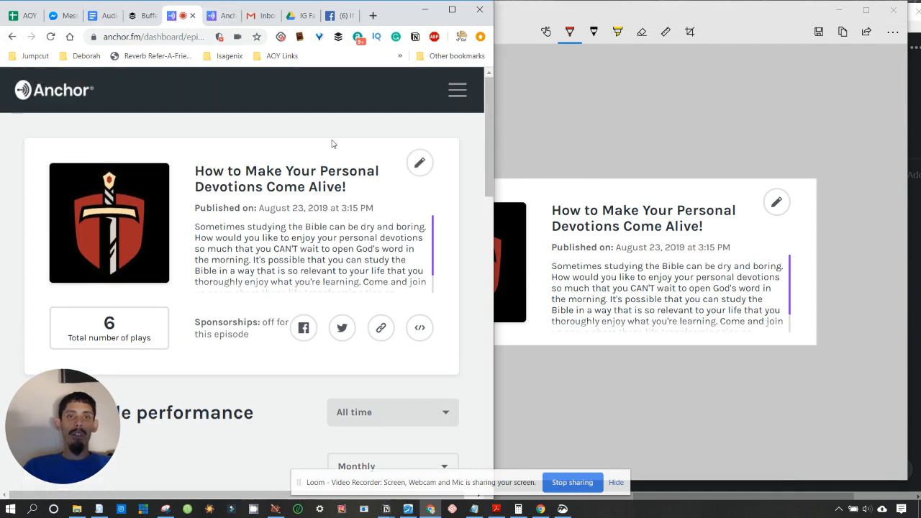
{"action": "left_click", "coordinate": [458, 94]}
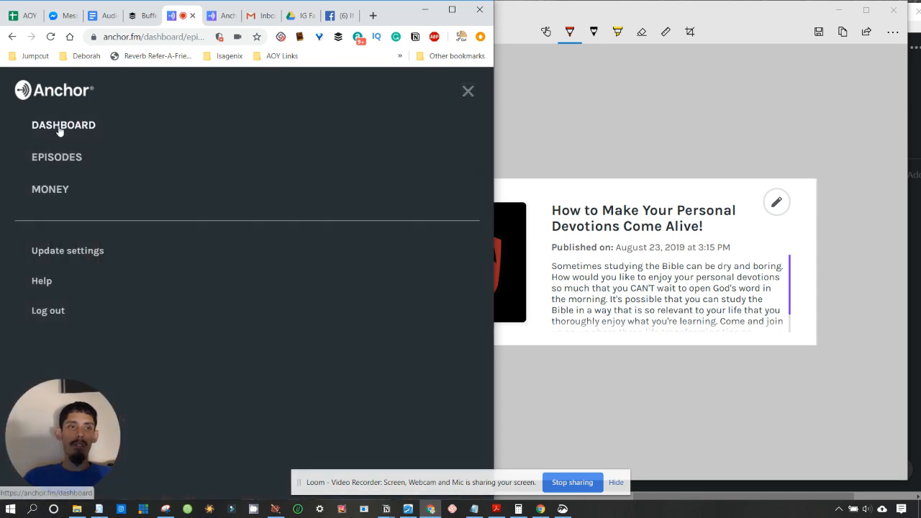
{"action": "left_click", "coordinate": [55, 166]}
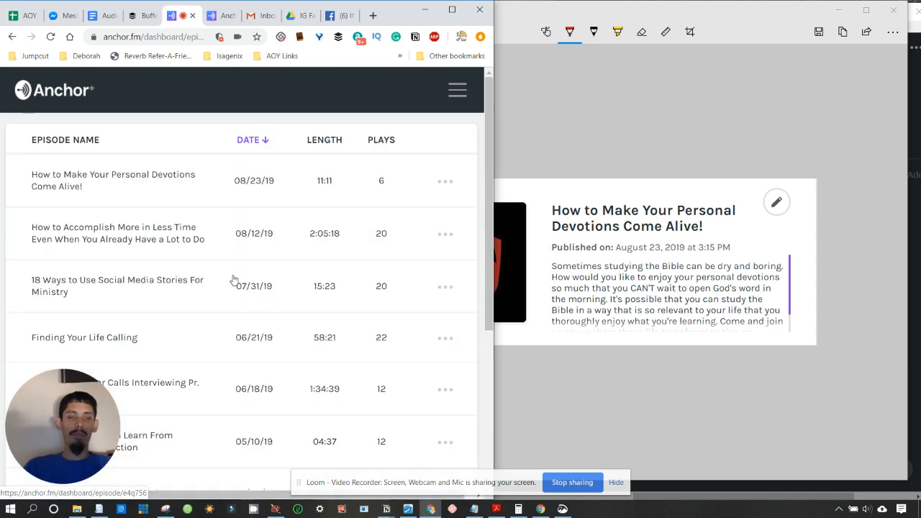
{"action": "scroll", "coordinate": [233, 280], "scroll_direction": "down", "scroll_amount": 1}
{"action": "right_click", "coordinate": [113, 204]}
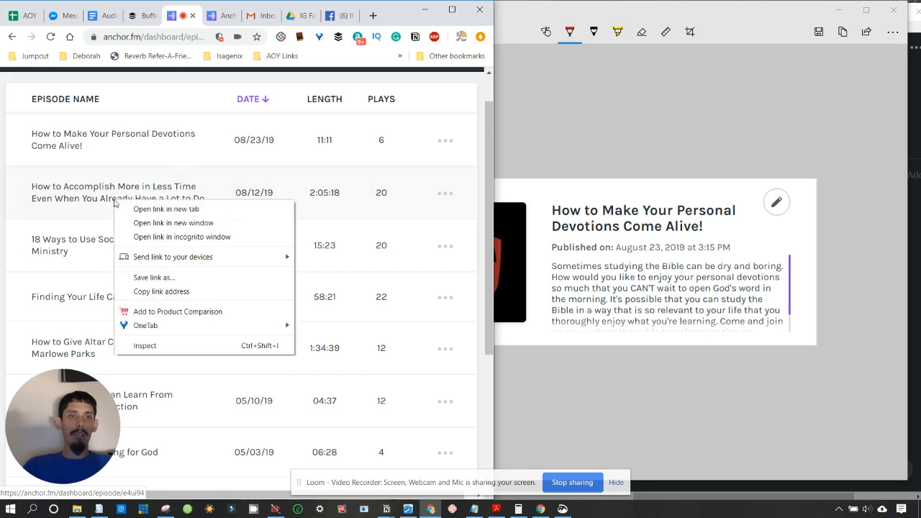
{"action": "left_click", "coordinate": [143, 209]}
- Open the 18 Ways, Finding Your Life Calling, altar calls and Blockbuster's Extinction episodes in new tabs
{"action": "right_click", "coordinate": [45, 245]}
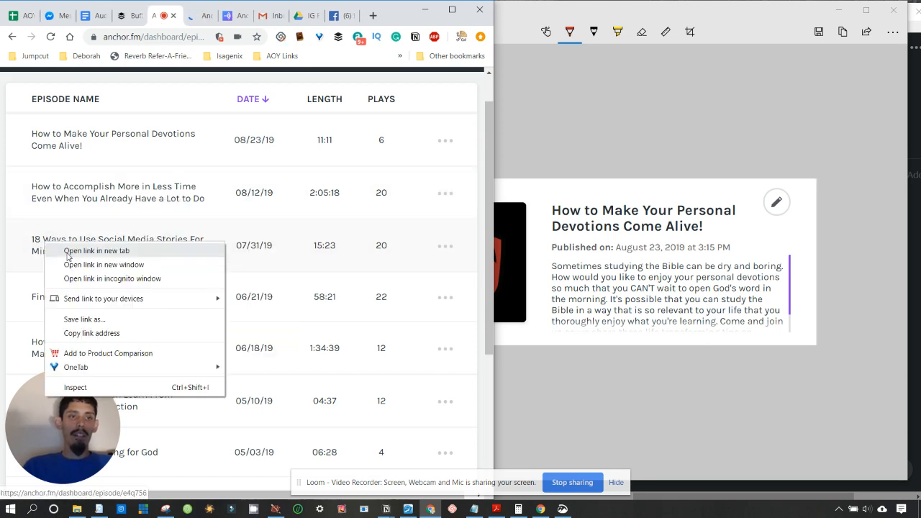
{"action": "left_click", "coordinate": [144, 248]}
{"action": "scroll", "coordinate": [63, 184], "scroll_direction": "down", "scroll_amount": 2}
{"action": "right_click", "coordinate": [64, 221]}
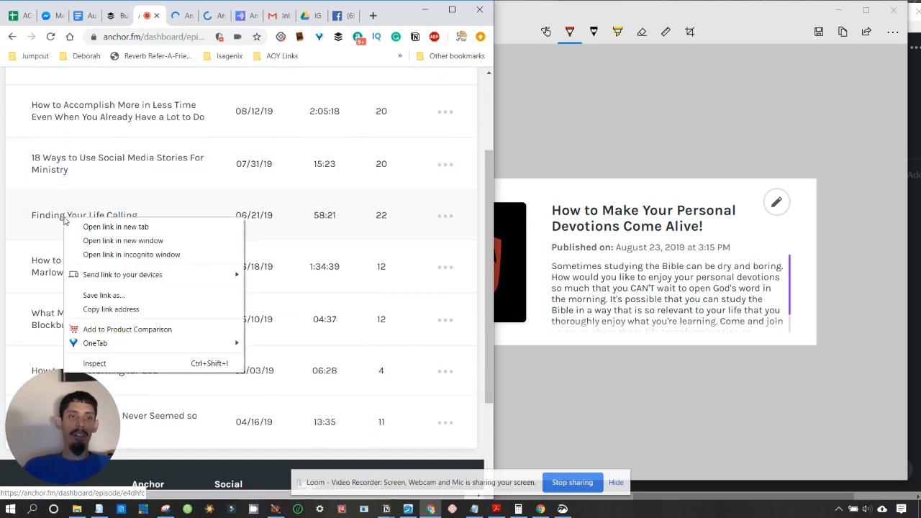
{"action": "left_click", "coordinate": [93, 226]}
{"action": "scroll", "coordinate": [69, 189], "scroll_direction": "down", "scroll_amount": 2}
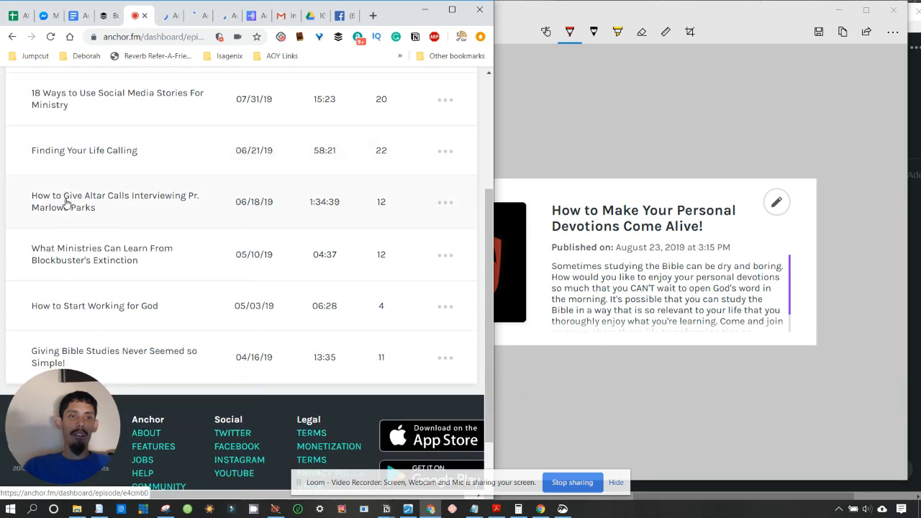
{"action": "right_click", "coordinate": [65, 204]}
{"action": "left_click", "coordinate": [101, 209]}
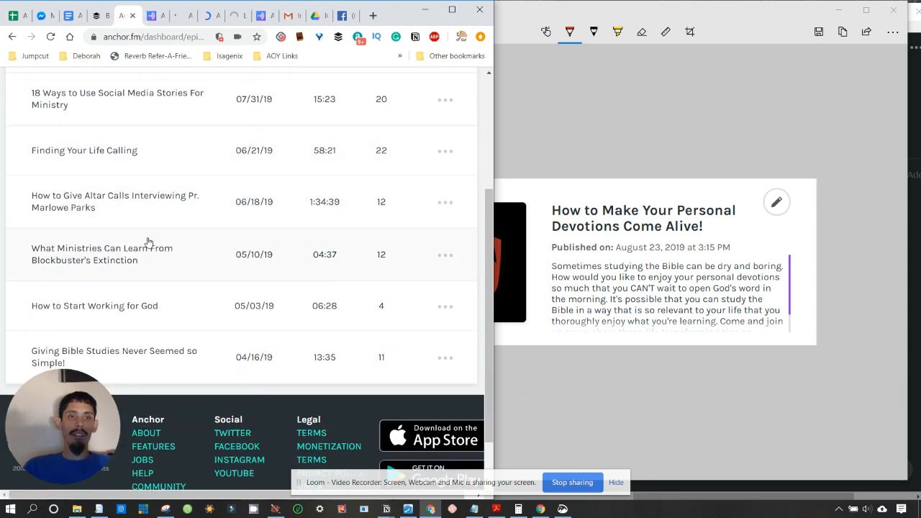
{"action": "right_click", "coordinate": [85, 257]}
{"action": "left_click", "coordinate": [108, 262]}
- Open How to Start Working for God and Giving Bible Studies in new tabs, then view How to Accomplish More in Less Time
{"action": "scroll", "coordinate": [212, 270], "scroll_direction": "down", "scroll_amount": 1}
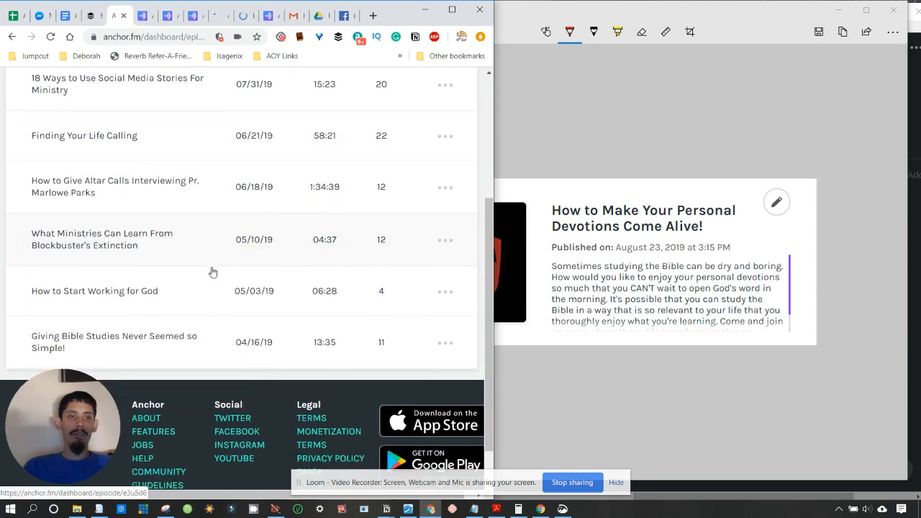
{"action": "right_click", "coordinate": [74, 261]}
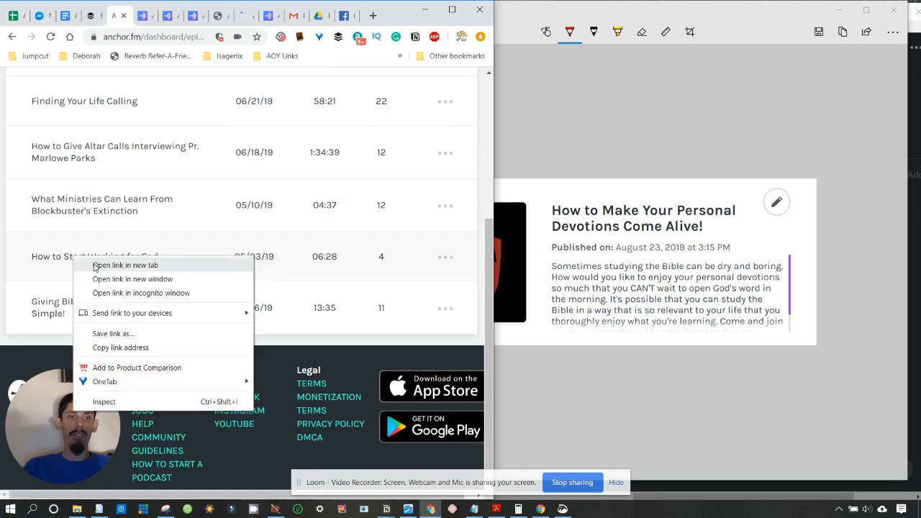
{"action": "left_click", "coordinate": [97, 265]}
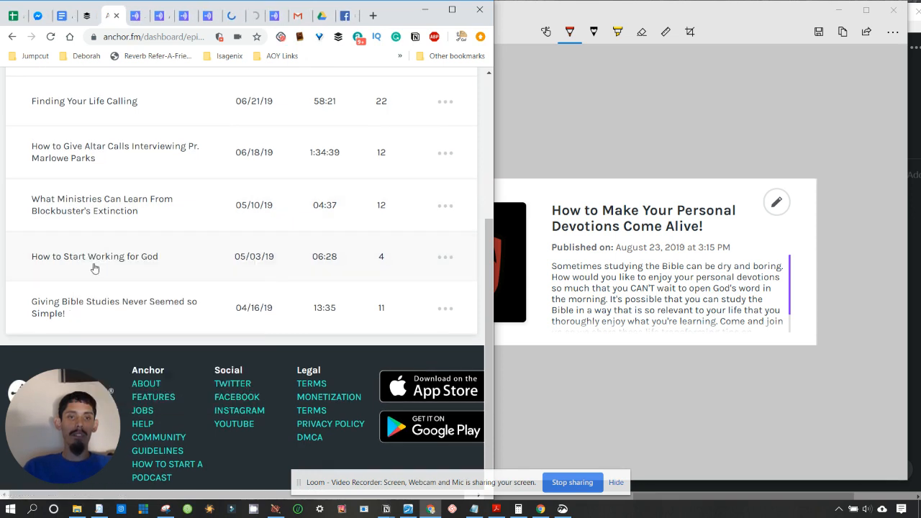
{"action": "right_click", "coordinate": [85, 311]}
{"action": "left_click", "coordinate": [103, 316]}
{"action": "scroll", "coordinate": [186, 104], "scroll_direction": "up", "scroll_amount": 3}
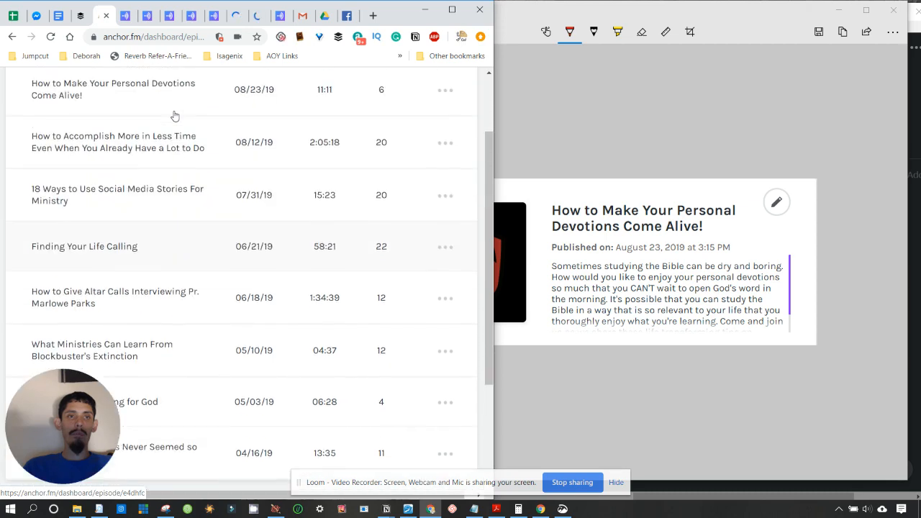
{"action": "left_click", "coordinate": [175, 119]}
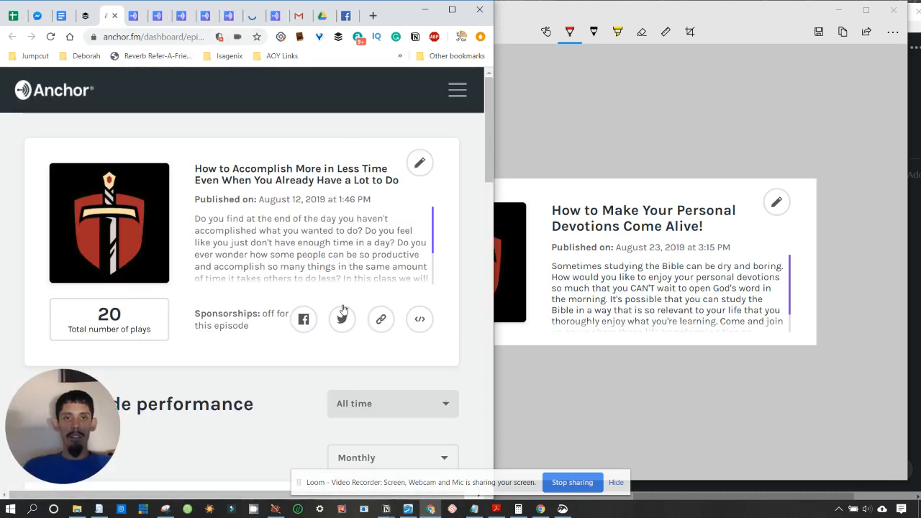
- Snip the How to Accomplish More in Less Time episode card and save it into Podcast Screenshots
{"action": "left_click", "coordinate": [543, 178]}
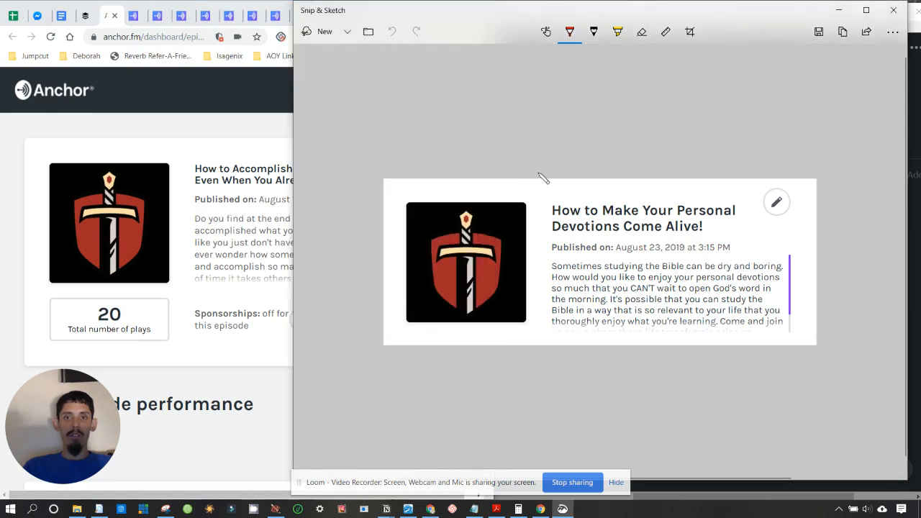
{"action": "left_click", "coordinate": [311, 32]}
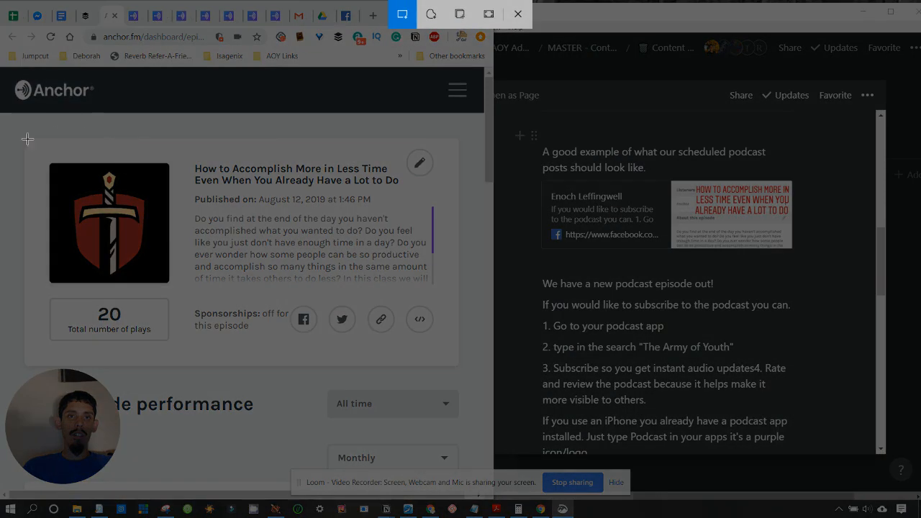
{"action": "mouse_move", "coordinate": [23, 138]}
{"action": "left_mouse_down"}
{"action": "mouse_move", "coordinate": [317, 260]}
{"action": "mouse_move", "coordinate": [493, 304]}
{"action": "mouse_move", "coordinate": [459, 301]}
{"action": "left_mouse_up"}
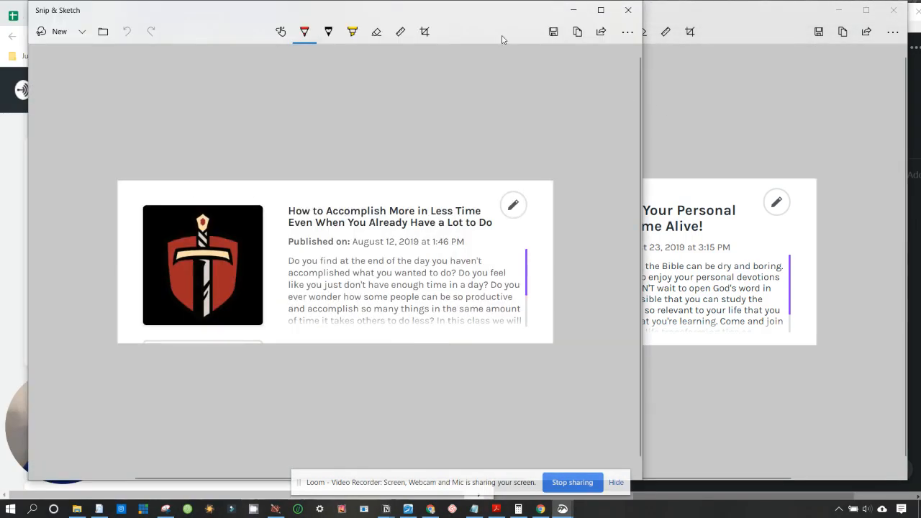
{"action": "left_click", "coordinate": [553, 32]}
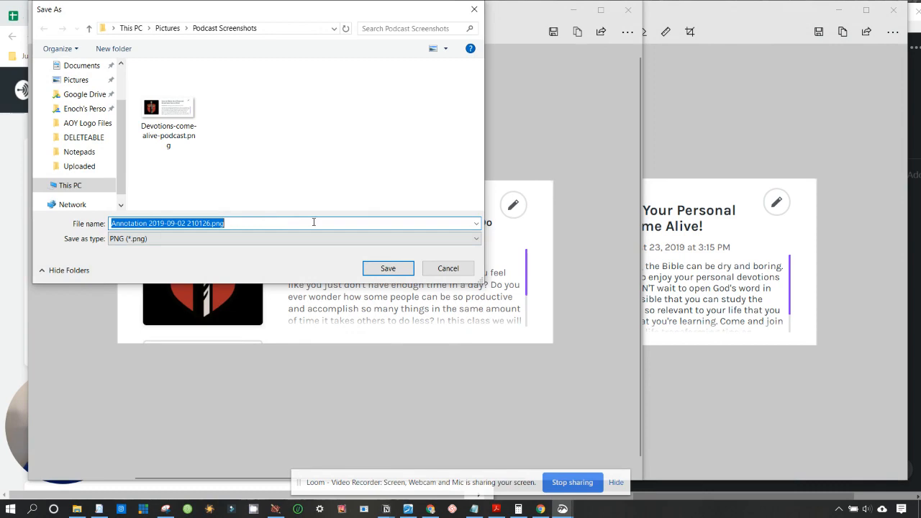
{"action": "left_click", "coordinate": [388, 268]}
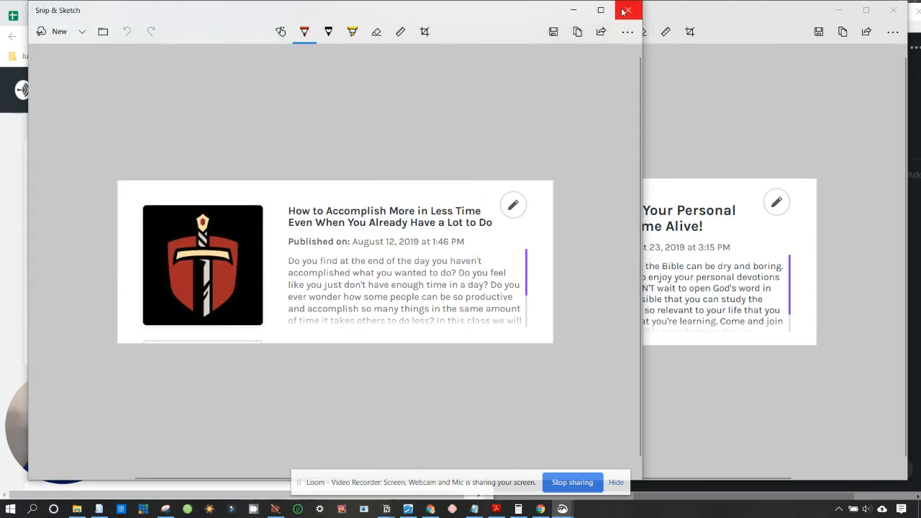
{"action": "left_click", "coordinate": [629, 10]}
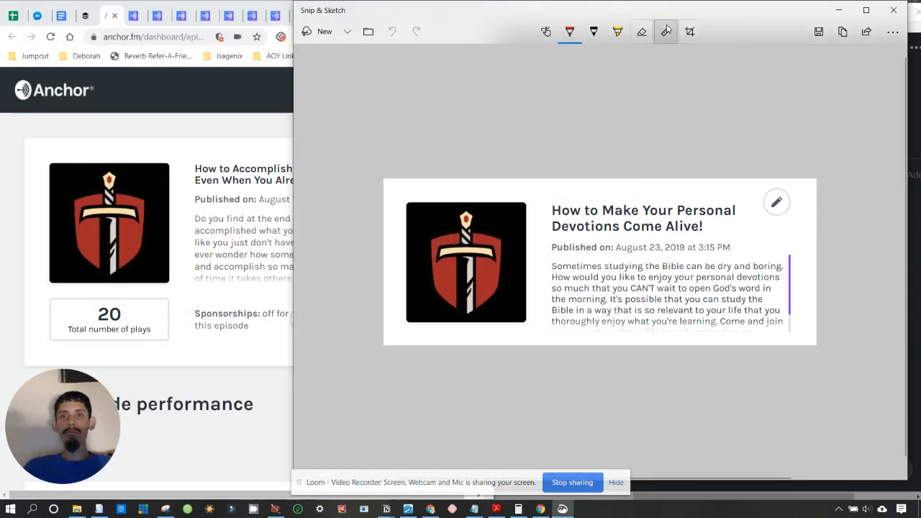
{"action": "left_click", "coordinate": [894, 10]}
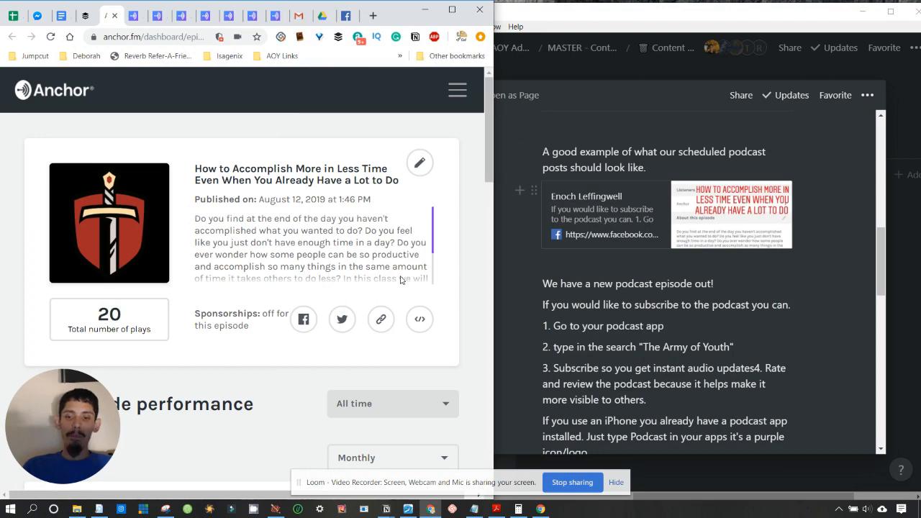
- Recapture the card with Win+Shift+S and save the snip under its default file name
{"action": "key", "text": "super+shift+s"}
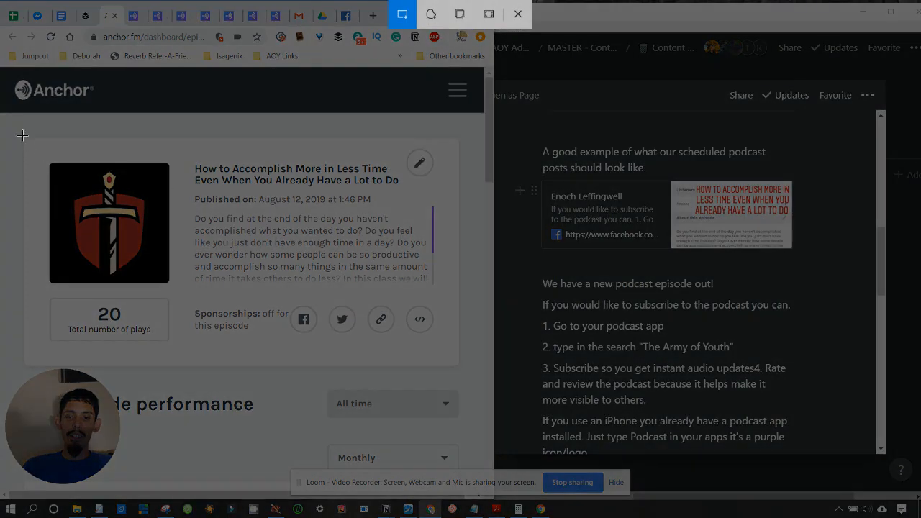
{"action": "mouse_move", "coordinate": [22, 136]}
{"action": "left_mouse_down"}
{"action": "mouse_move", "coordinate": [401, 301]}
{"action": "mouse_move", "coordinate": [465, 303]}
{"action": "left_mouse_up"}
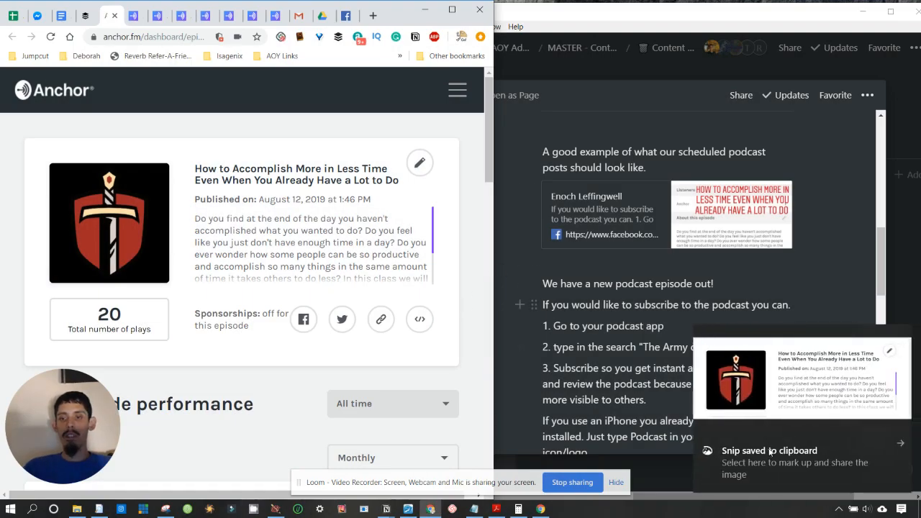
{"action": "left_click", "coordinate": [844, 458]}
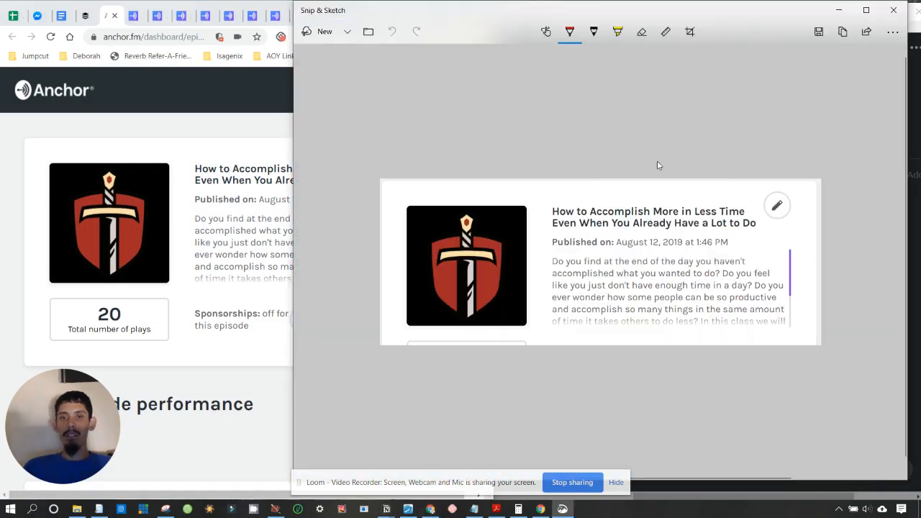
{"action": "left_click", "coordinate": [819, 31]}
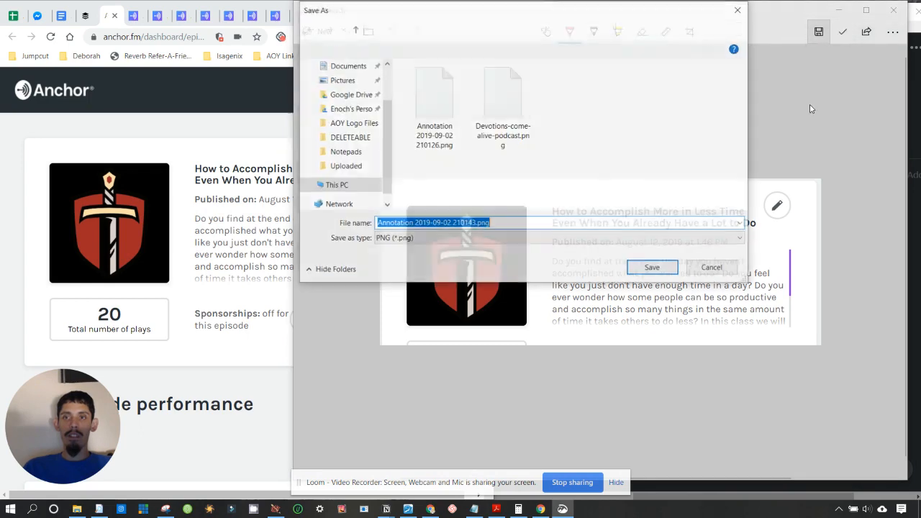
{"action": "left_click", "coordinate": [653, 269]}
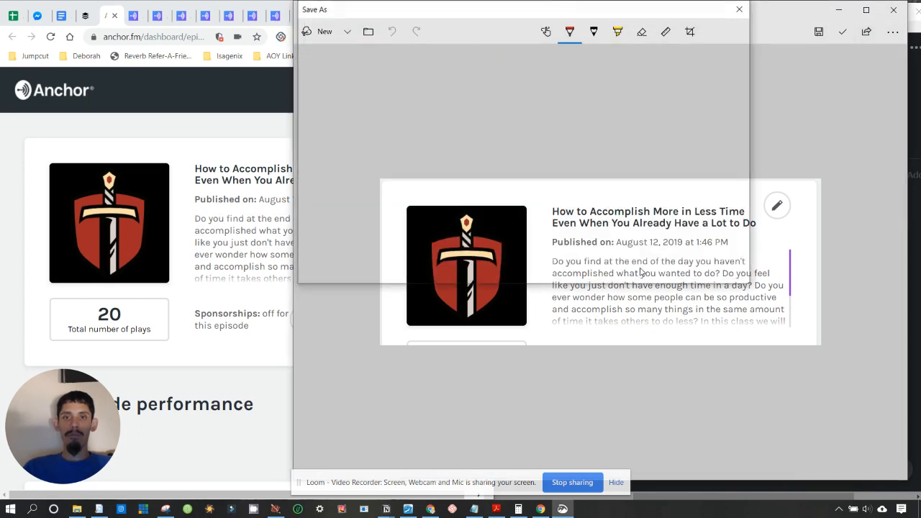
{"action": "left_click", "coordinate": [893, 12]}
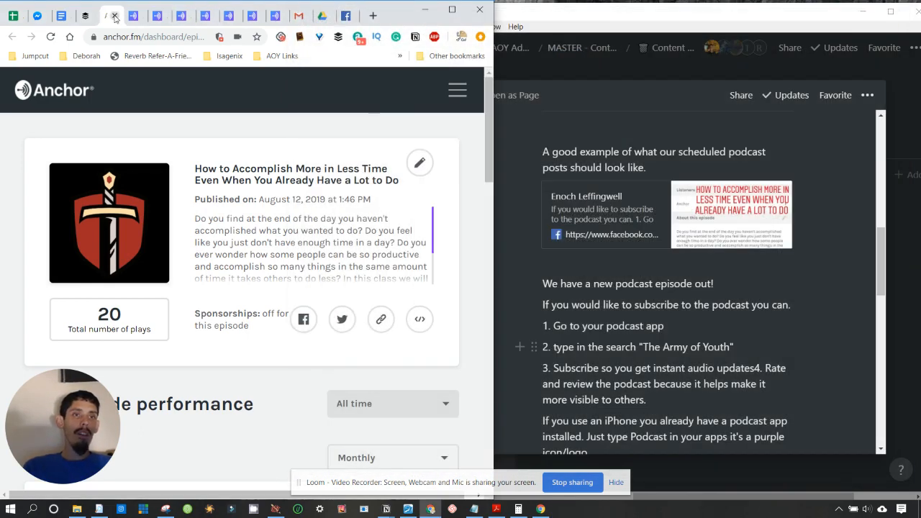
- Close the finished tab, snip the 18 Ways episode card, save it into Podcast Screenshots, and close its tab
{"action": "left_click", "coordinate": [114, 15]}
{"action": "key", "text": "super+shift+s"}
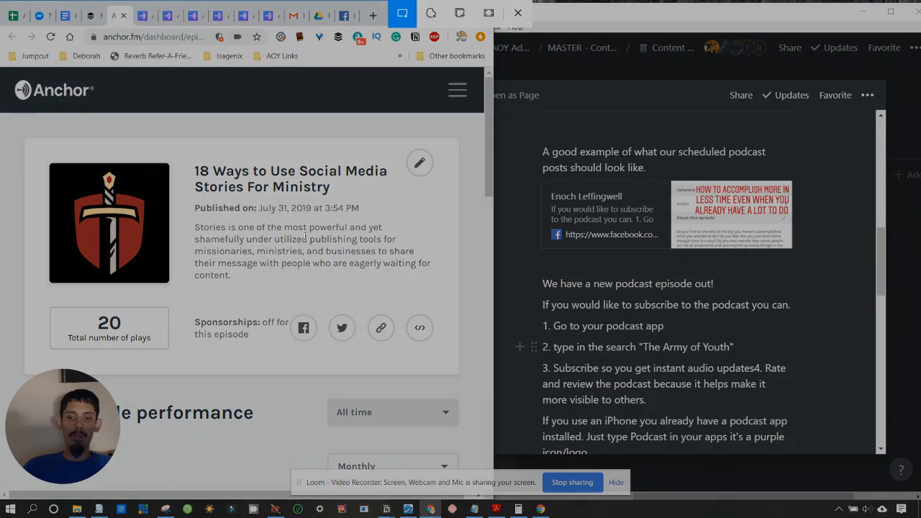
{"action": "left_click_drag", "start_coordinate": [23, 138], "coordinate": [462, 308]}
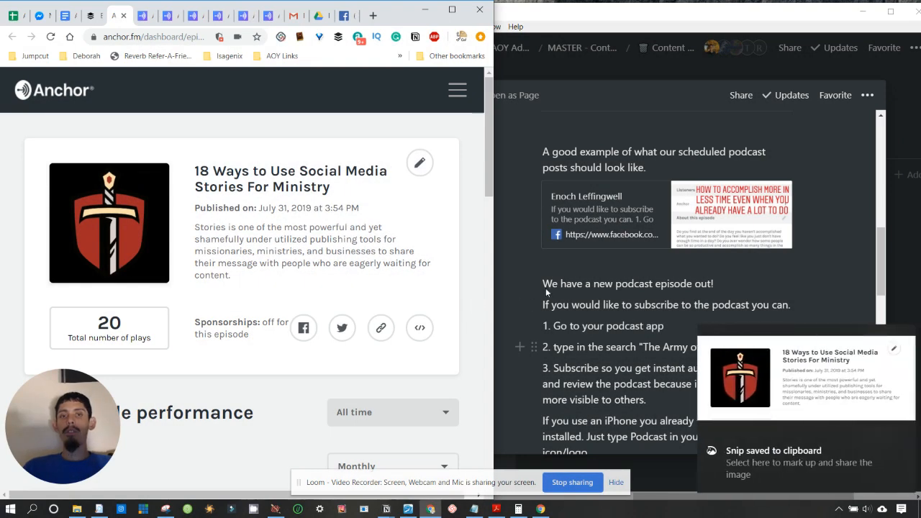
{"action": "left_click", "coordinate": [821, 428]}
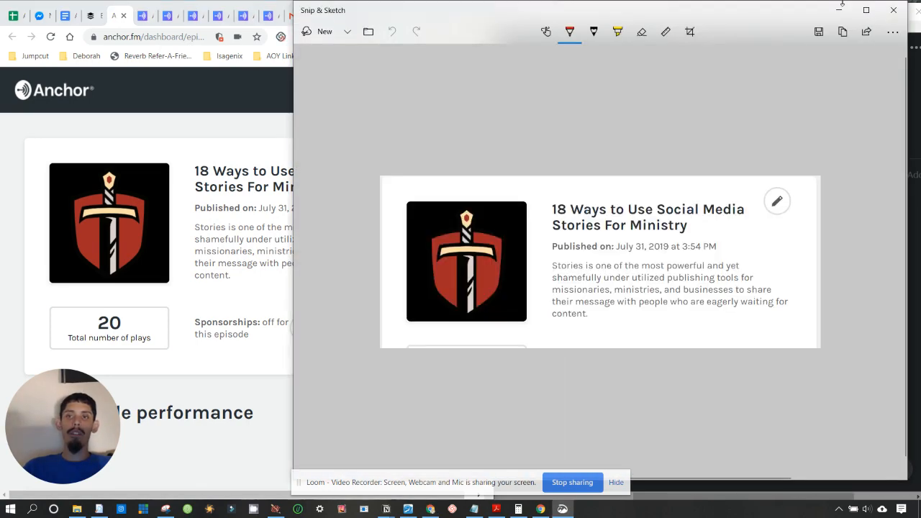
{"action": "left_click", "coordinate": [818, 31]}
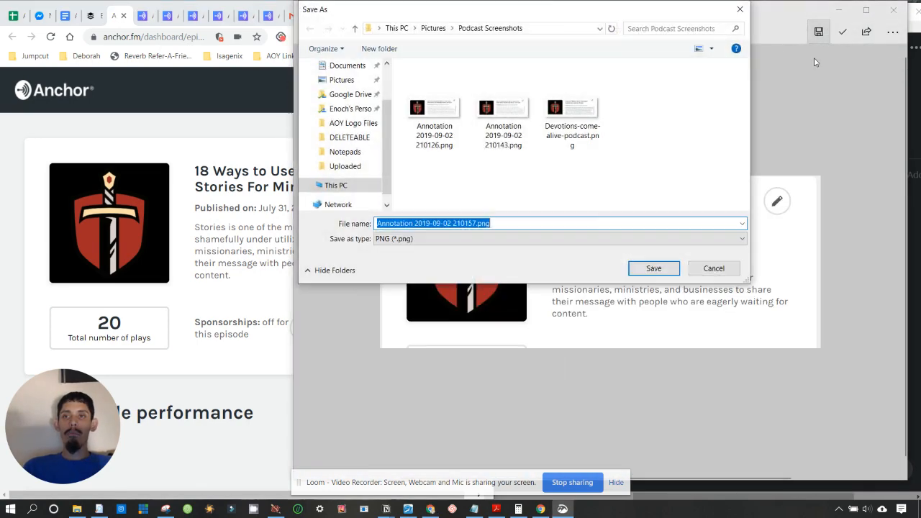
{"action": "left_click", "coordinate": [657, 273]}
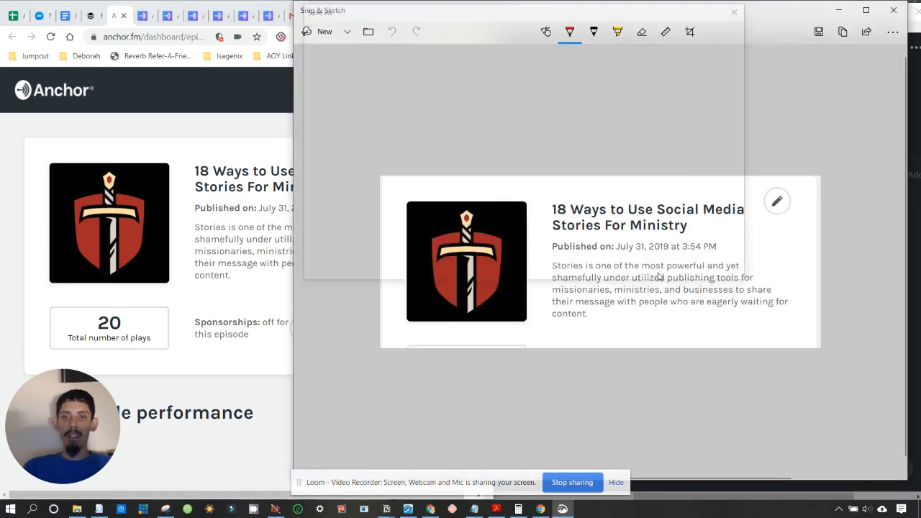
{"action": "left_click", "coordinate": [894, 11]}
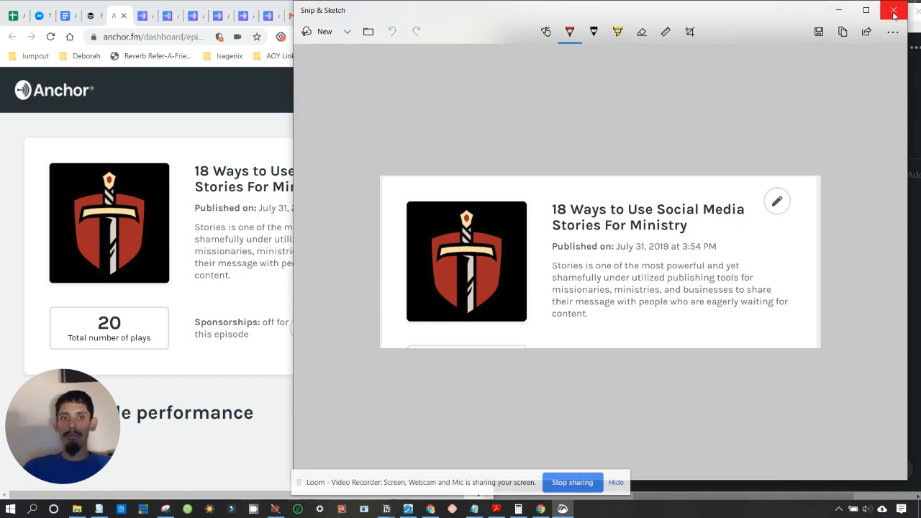
{"action": "left_click", "coordinate": [124, 15]}
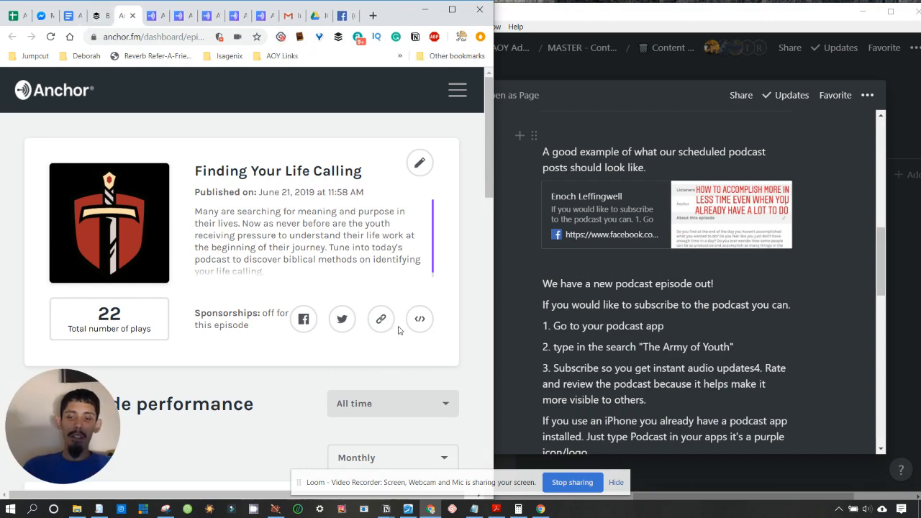
- Snip the Finding Your Life Calling episode card, save it as a PNG, and close its tab
{"action": "key", "text": "super+shift+s"}
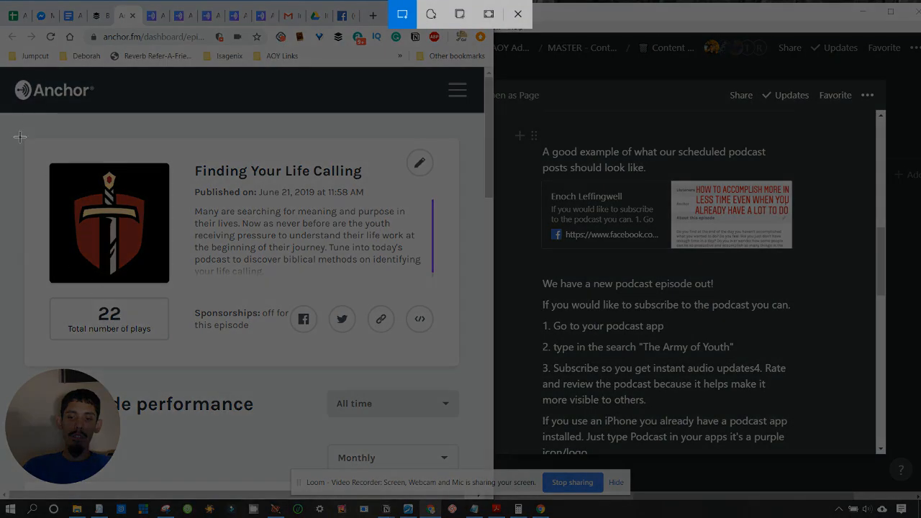
{"action": "mouse_move", "coordinate": [21, 137]}
{"action": "left_mouse_down"}
{"action": "mouse_move", "coordinate": [460, 274]}
{"action": "mouse_move", "coordinate": [465, 307]}
{"action": "left_mouse_up"}
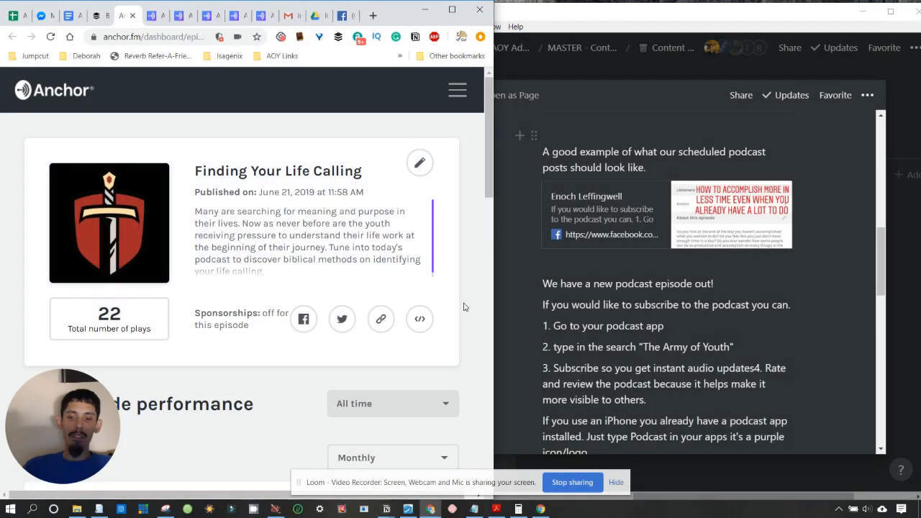
{"action": "left_click", "coordinate": [803, 447]}
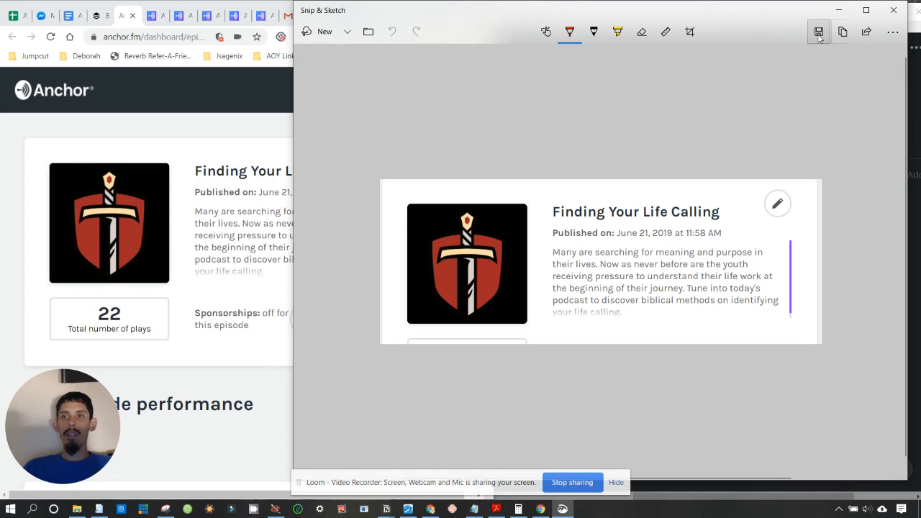
{"action": "left_click", "coordinate": [820, 32]}
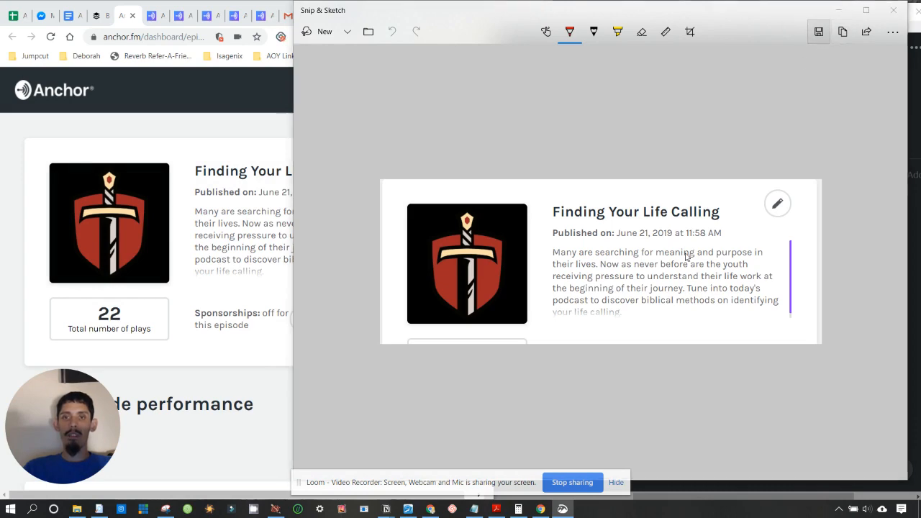
{"action": "left_click", "coordinate": [652, 268]}
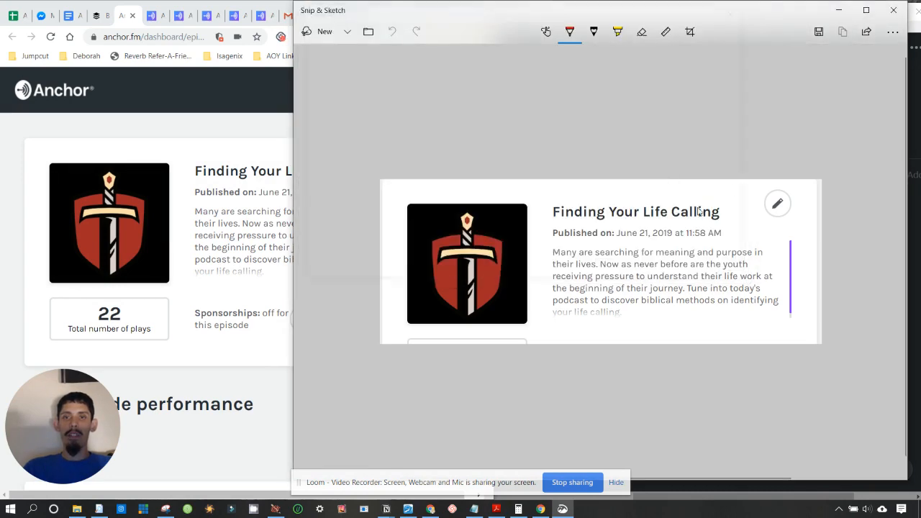
{"action": "left_click", "coordinate": [902, 12]}
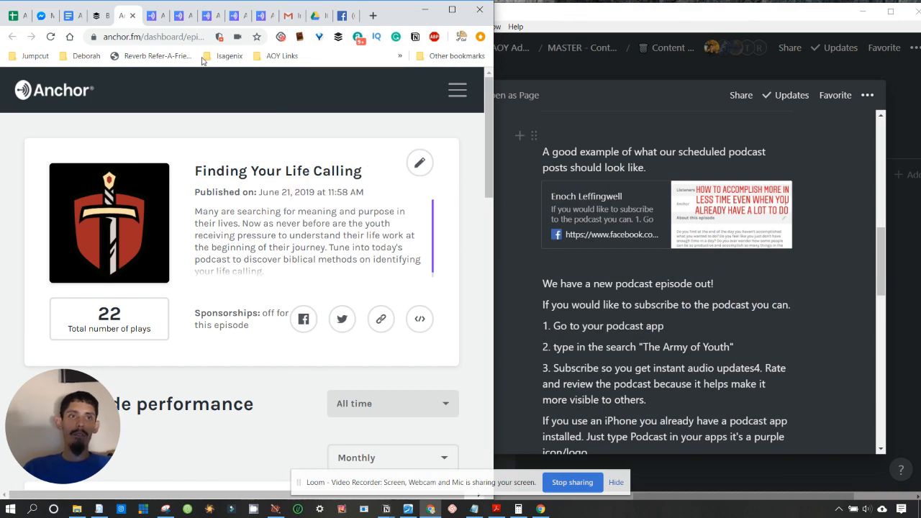
{"action": "left_click", "coordinate": [133, 17]}
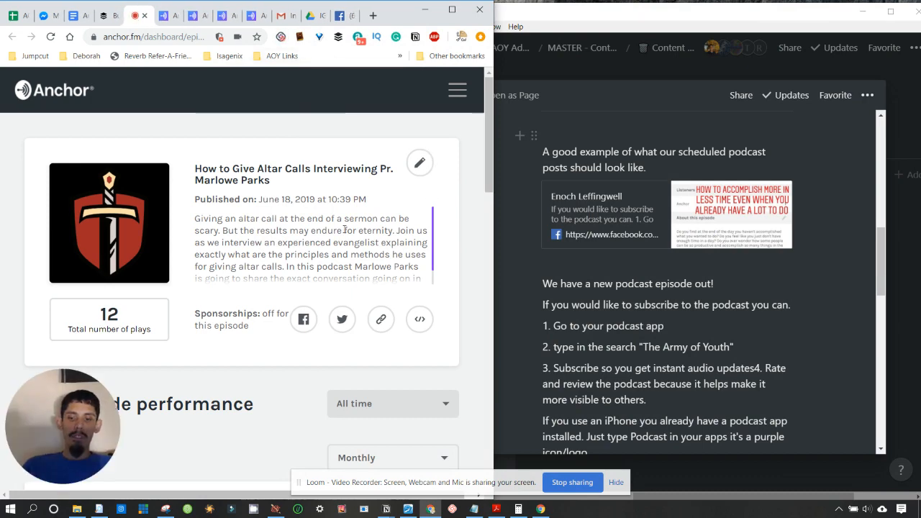
- Snip the altar calls episode card, save it to Podcast Screenshots, and close its tab
{"action": "key", "text": "super+shift+s"}
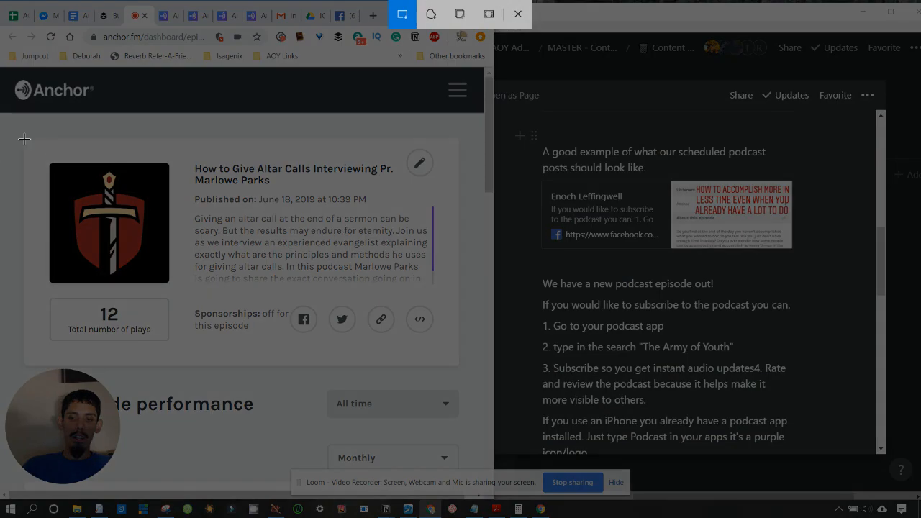
{"action": "mouse_move", "coordinate": [20, 138]}
{"action": "left_mouse_down"}
{"action": "mouse_move", "coordinate": [108, 156]}
{"action": "mouse_move", "coordinate": [468, 298]}
{"action": "left_mouse_up"}
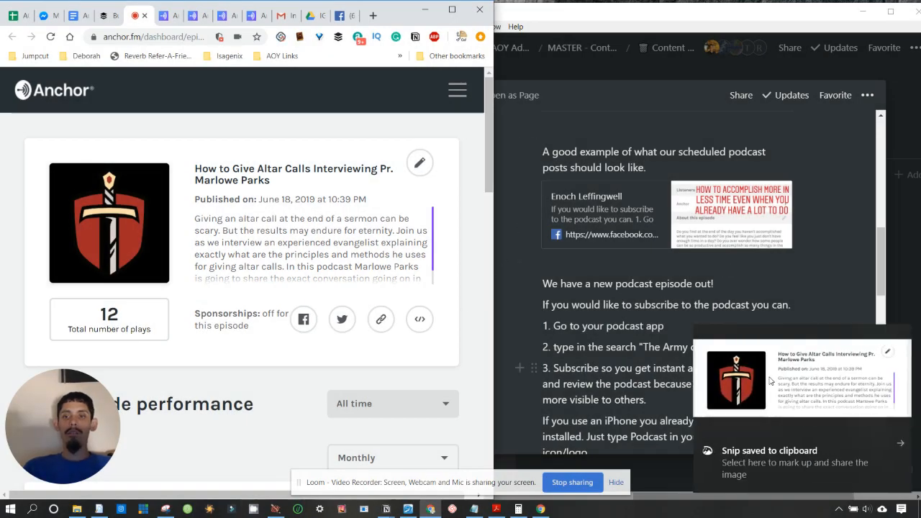
{"action": "left_click", "coordinate": [799, 464]}
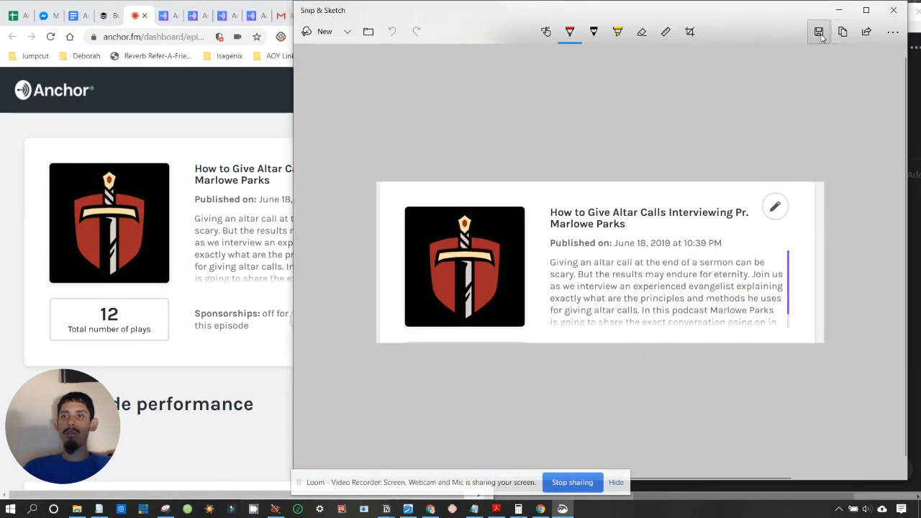
{"action": "left_click", "coordinate": [818, 31]}
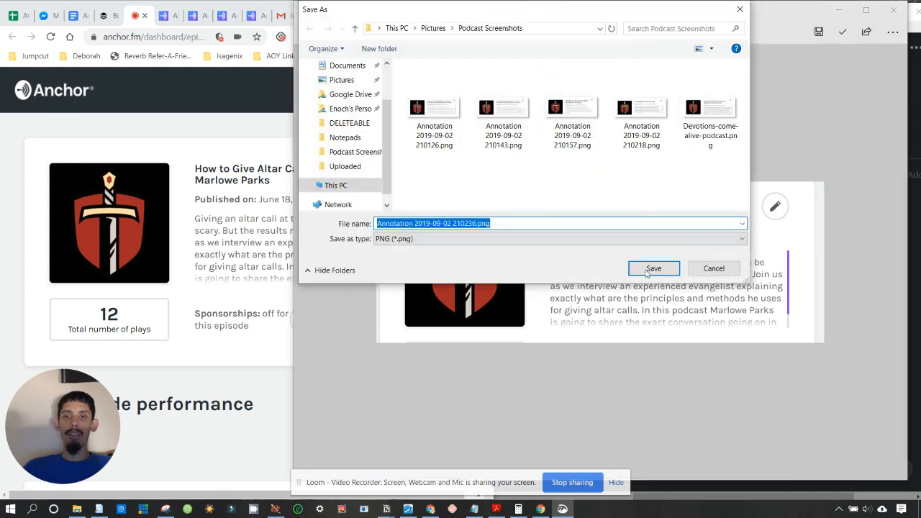
{"action": "left_click", "coordinate": [652, 268]}
{"action": "left_click", "coordinate": [893, 9]}
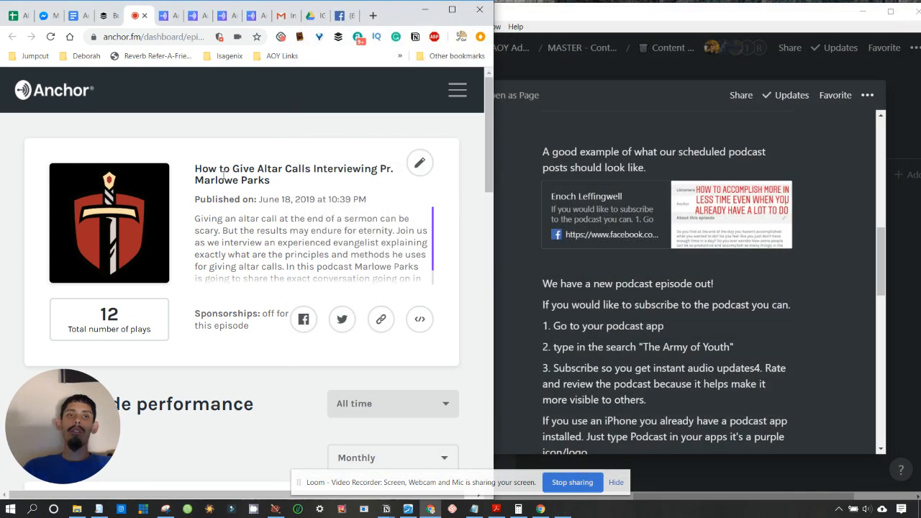
{"action": "left_click", "coordinate": [144, 15]}
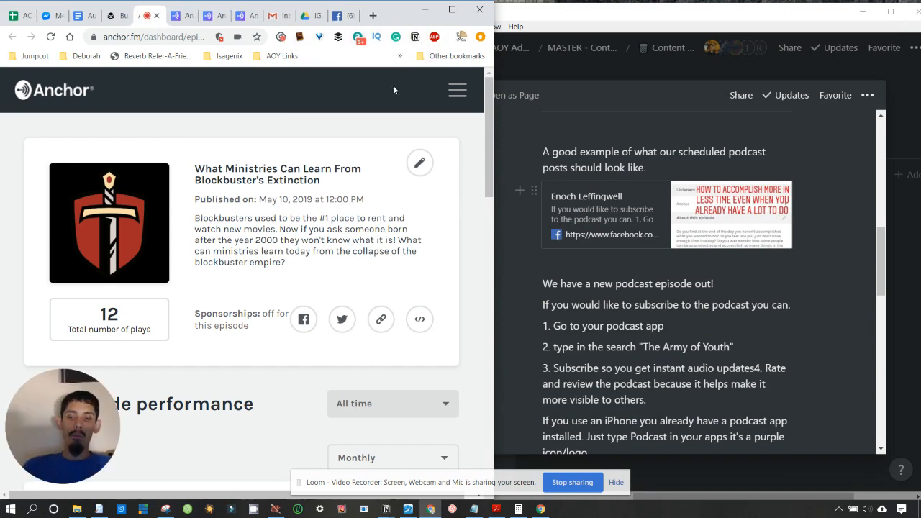
- Snip the Blockbuster's Extinction episode card and save it in Podcast Screenshots
{"action": "key", "text": "super+shift+s"}
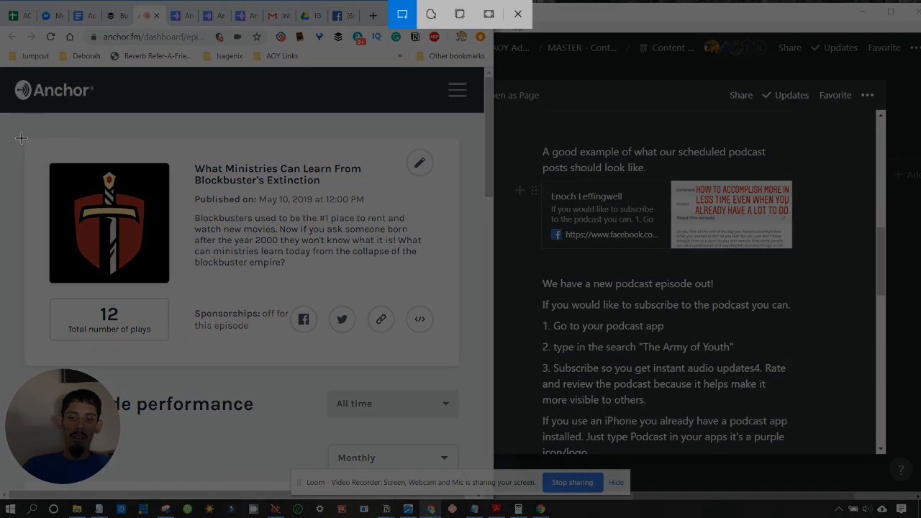
{"action": "mouse_move", "coordinate": [21, 138]}
{"action": "left_mouse_down"}
{"action": "mouse_move", "coordinate": [463, 255]}
{"action": "mouse_move", "coordinate": [465, 298]}
{"action": "left_mouse_up"}
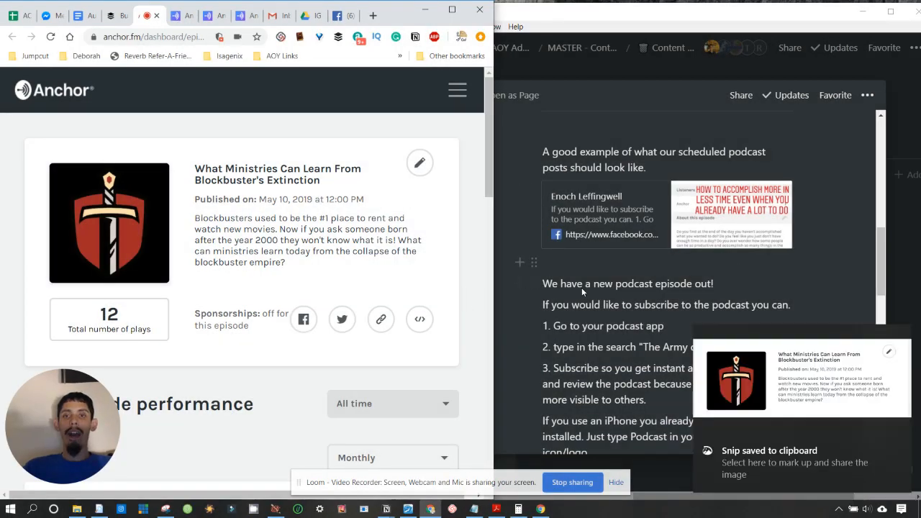
{"action": "left_click", "coordinate": [787, 464]}
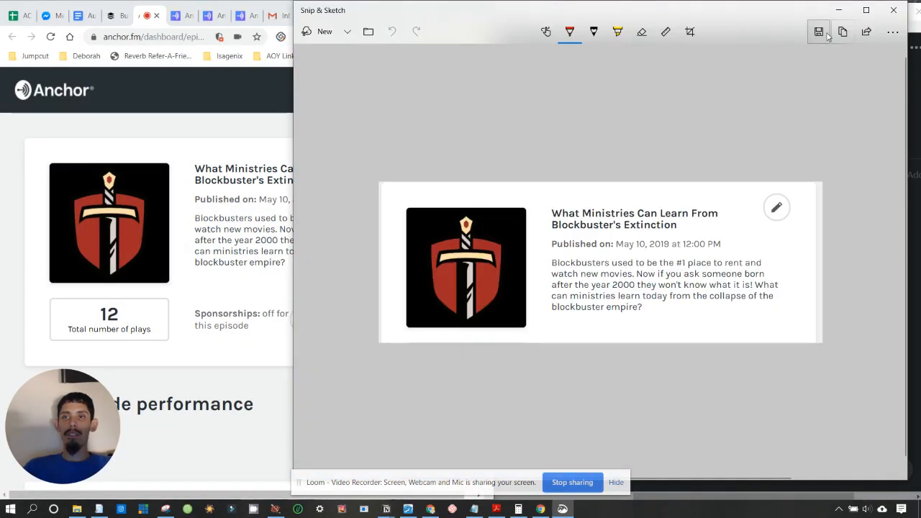
{"action": "left_click", "coordinate": [819, 32]}
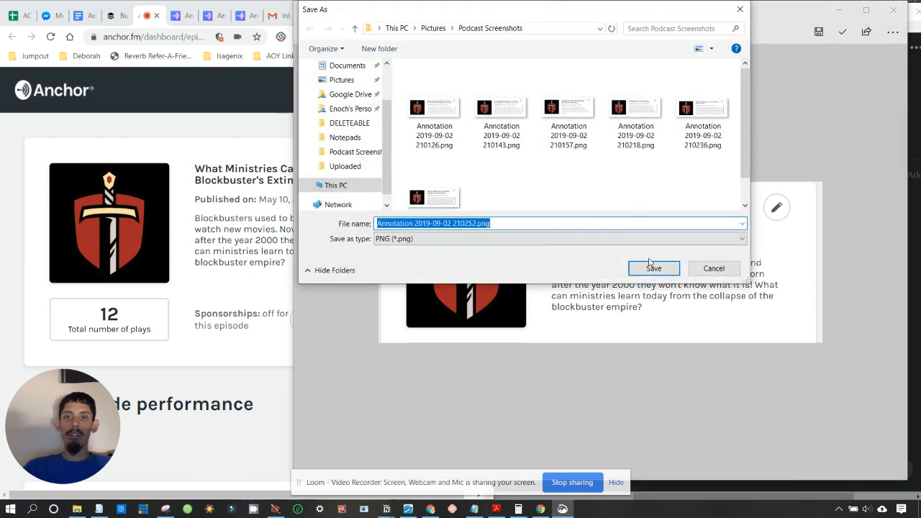
{"action": "left_click", "coordinate": [651, 266]}
- Close the previous snip and tab, then save a PNG of the How to Start Working for God card
{"action": "left_click", "coordinate": [893, 10]}
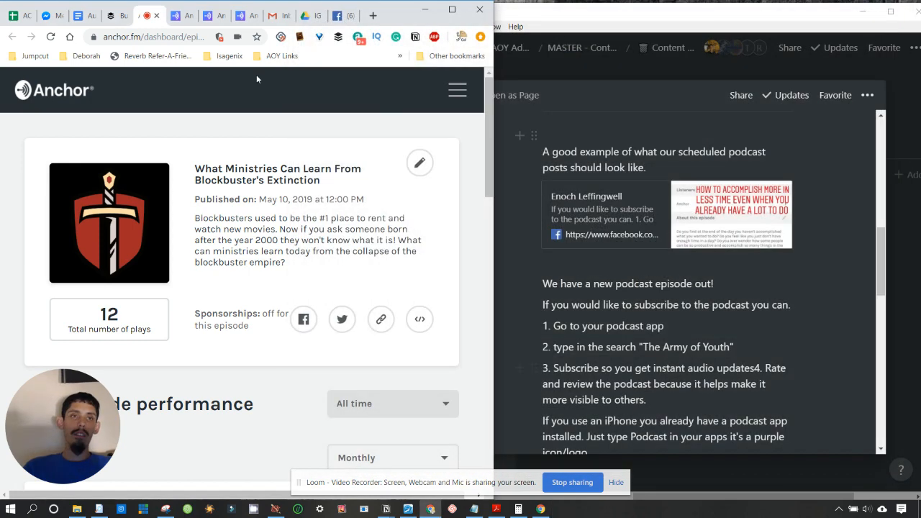
{"action": "left_click", "coordinate": [157, 15]}
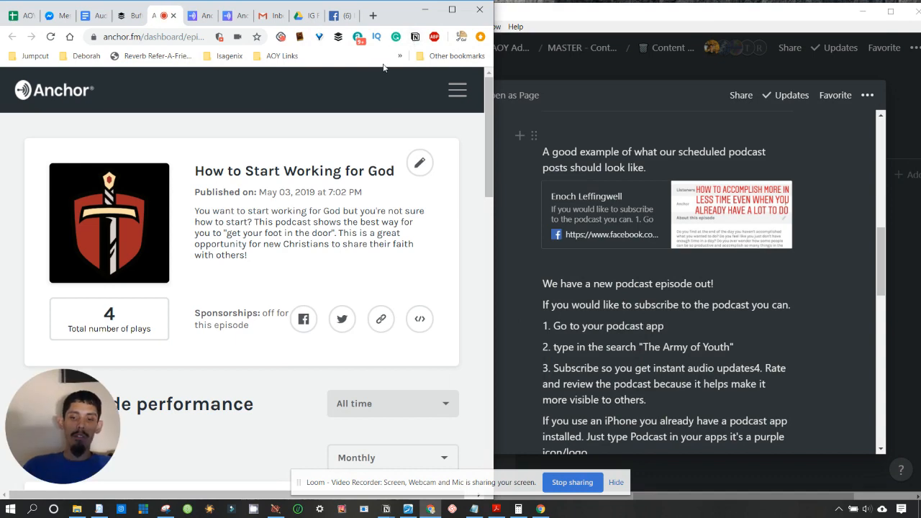
{"action": "key", "text": "super+shift+s"}
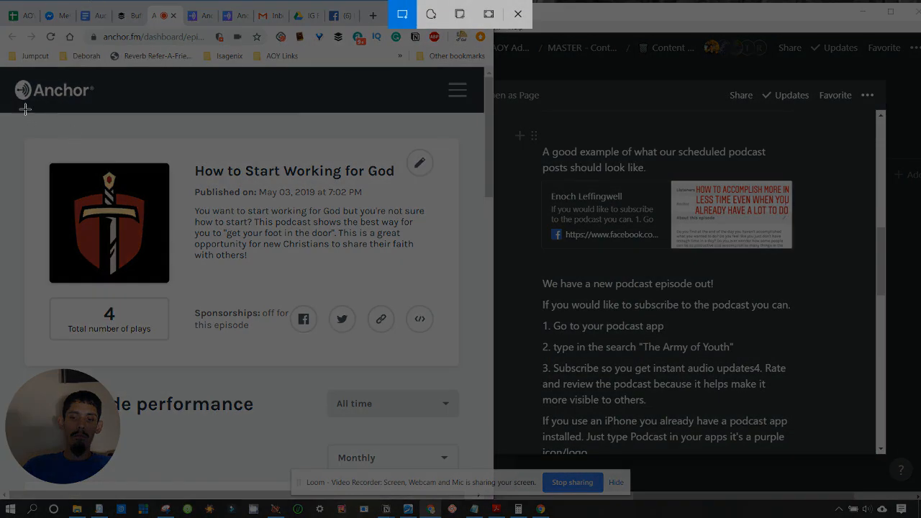
{"action": "mouse_move", "coordinate": [21, 137]}
{"action": "left_mouse_down"}
{"action": "mouse_move", "coordinate": [453, 268]}
{"action": "mouse_move", "coordinate": [465, 298]}
{"action": "left_mouse_up"}
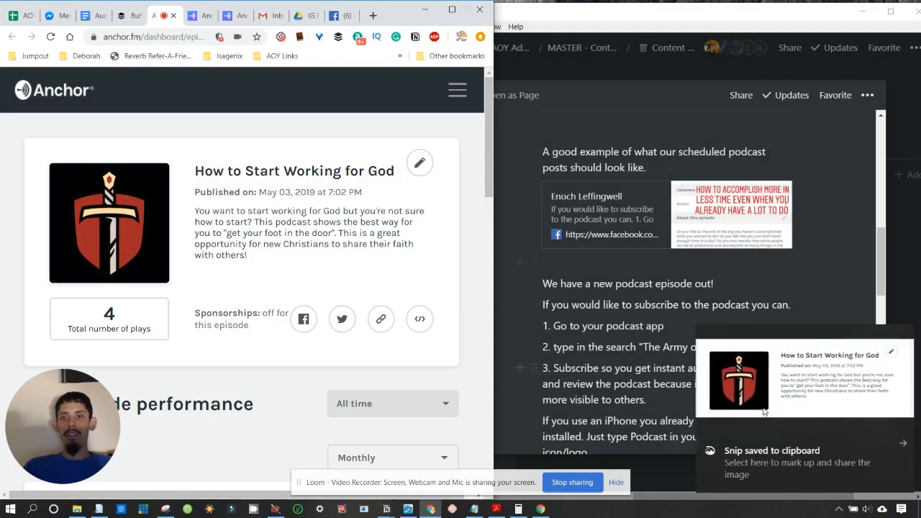
{"action": "left_click", "coordinate": [799, 375]}
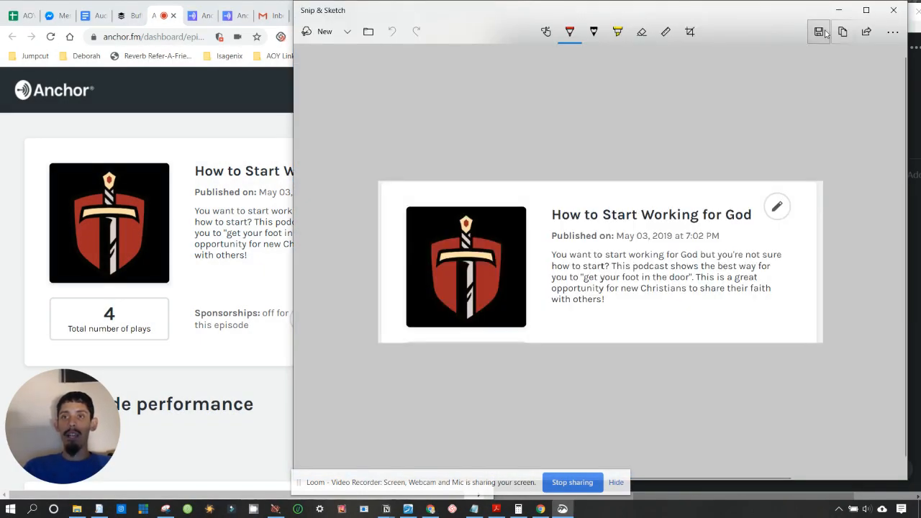
{"action": "left_click", "coordinate": [820, 30]}
{"action": "key", "text": "Return"}
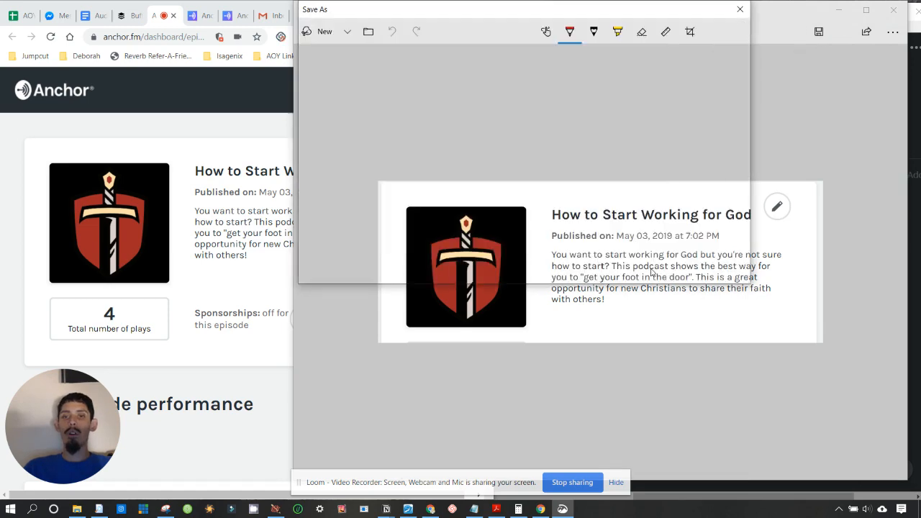
{"action": "left_click", "coordinate": [895, 9]}
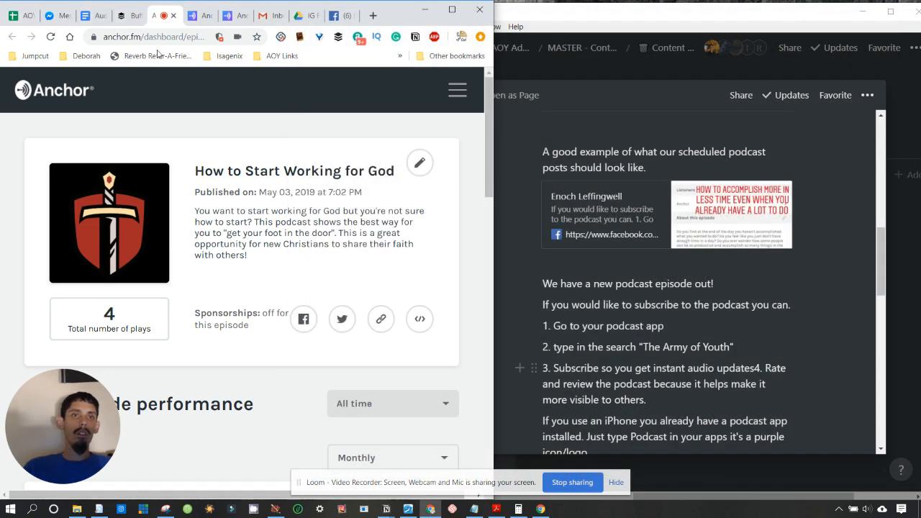
{"action": "left_click", "coordinate": [174, 17]}
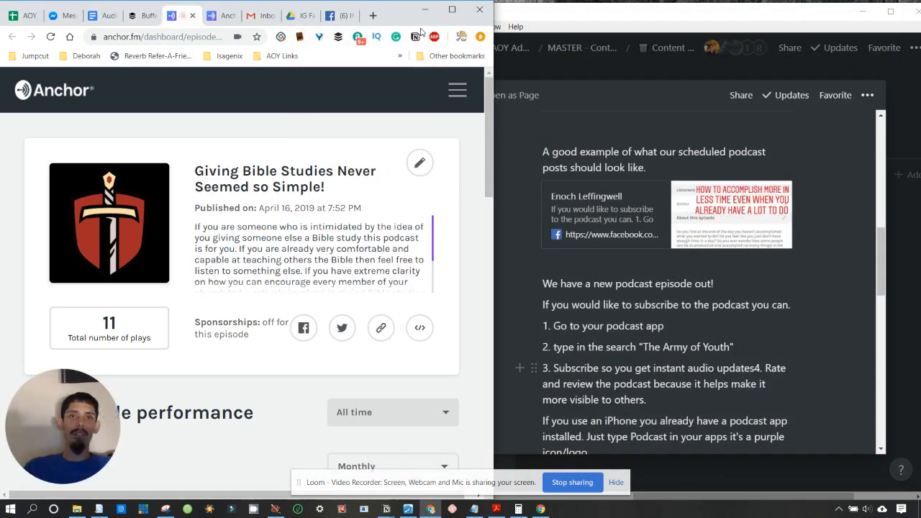
- Save a PNG of the Giving Bible Studies Never Seemed so Simple! card to Podcast Screenshots
{"action": "key", "text": "super+shift+s"}
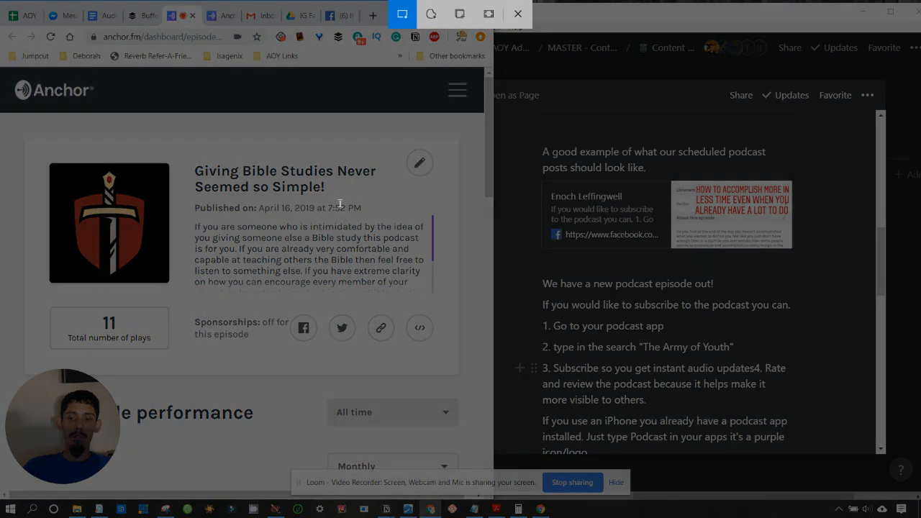
{"action": "left_click_drag", "start_coordinate": [23, 137], "coordinate": [463, 308]}
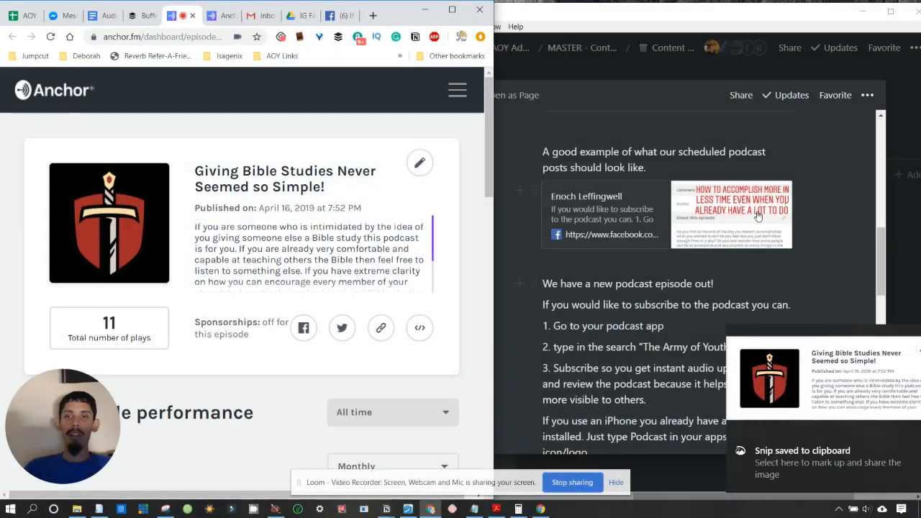
{"action": "left_click", "coordinate": [755, 460]}
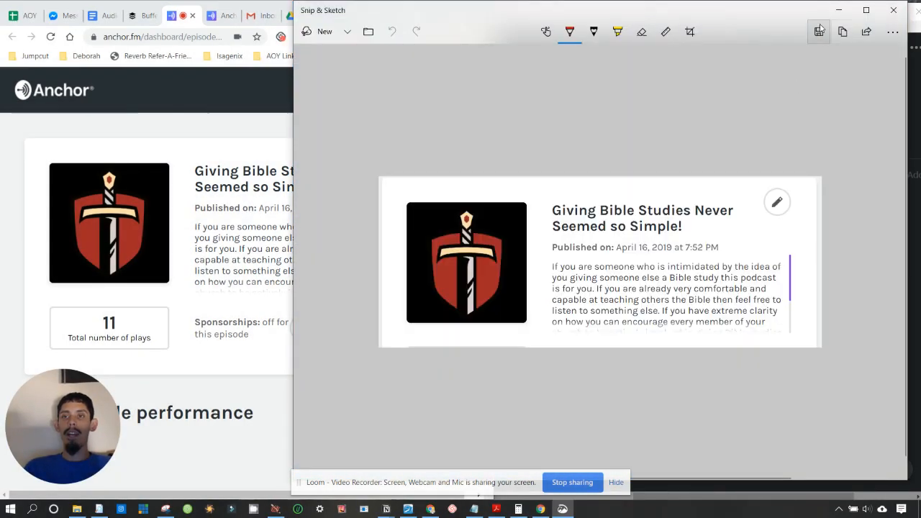
{"action": "left_click", "coordinate": [819, 34]}
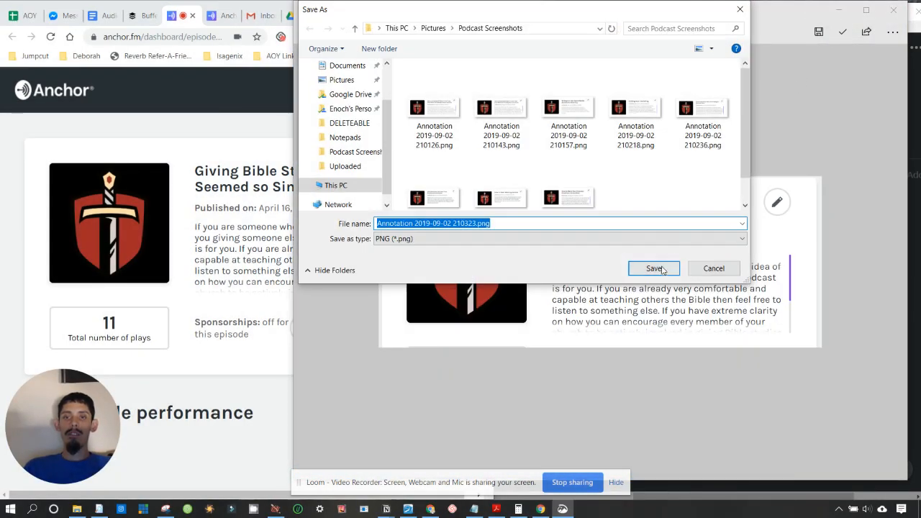
{"action": "left_click", "coordinate": [888, 6]}
{"action": "left_click", "coordinate": [893, 8]}
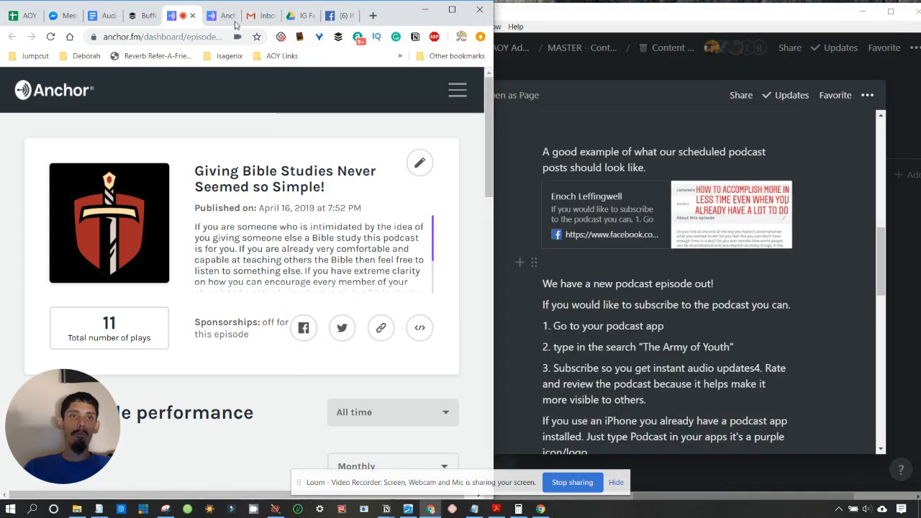
{"action": "left_click", "coordinate": [192, 16]}
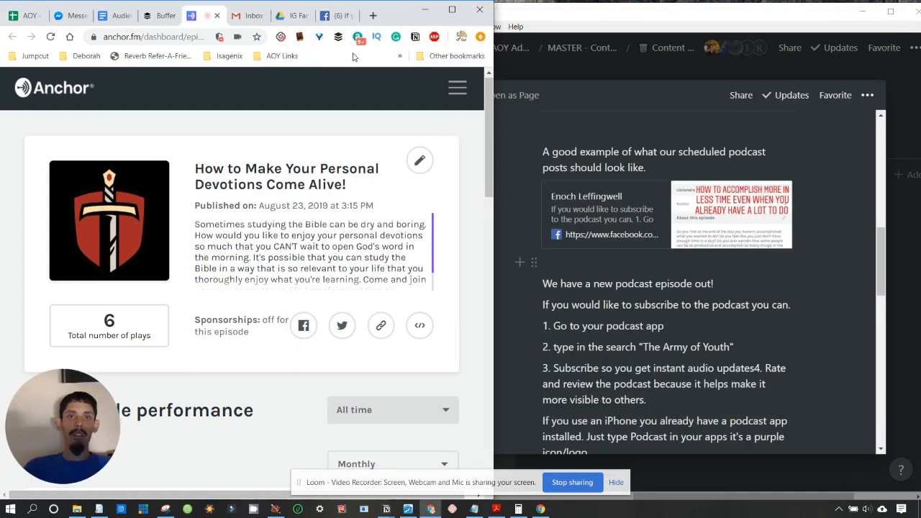
- Save a PNG of the How to Make Your Personal Devotions Come Alive! card
{"action": "key", "text": "super+shift+s"}
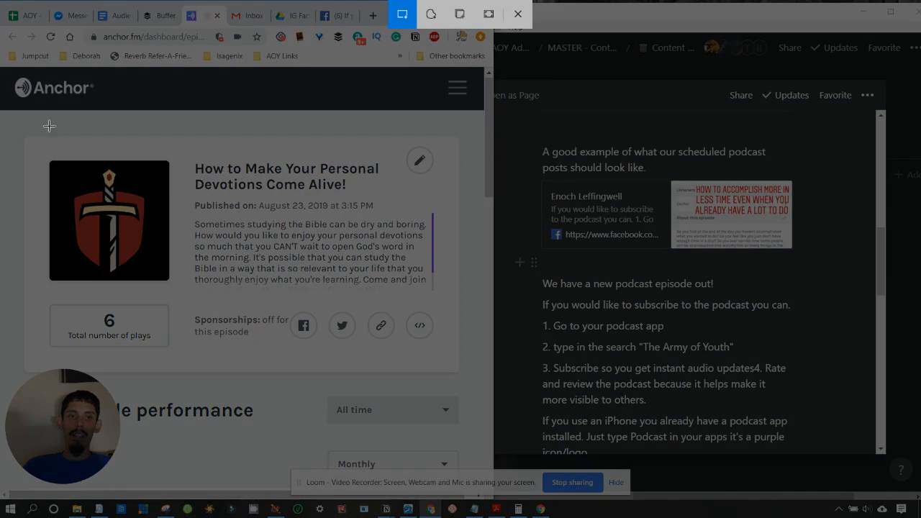
{"action": "mouse_move", "coordinate": [21, 135]}
{"action": "left_mouse_down"}
{"action": "mouse_move", "coordinate": [428, 269]}
{"action": "mouse_move", "coordinate": [495, 326]}
{"action": "mouse_move", "coordinate": [462, 305]}
{"action": "left_mouse_up"}
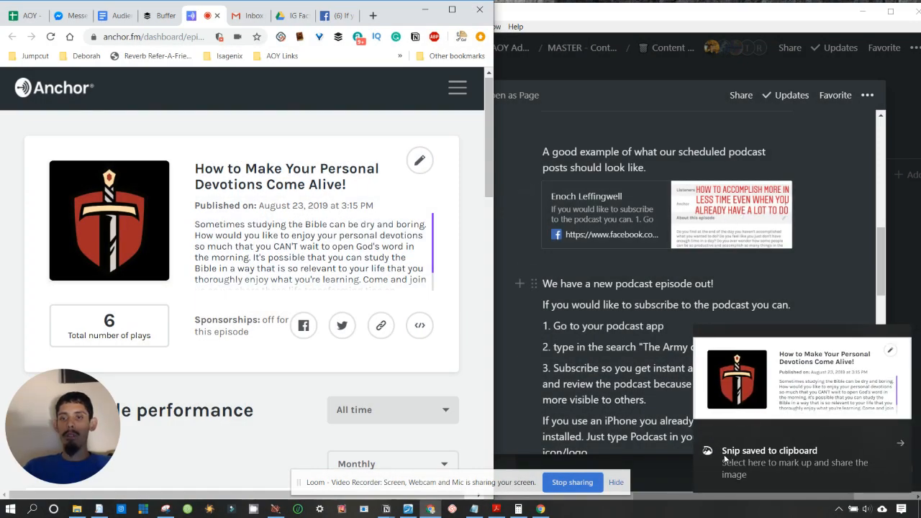
{"action": "left_click", "coordinate": [724, 455]}
{"action": "left_click", "coordinate": [819, 31]}
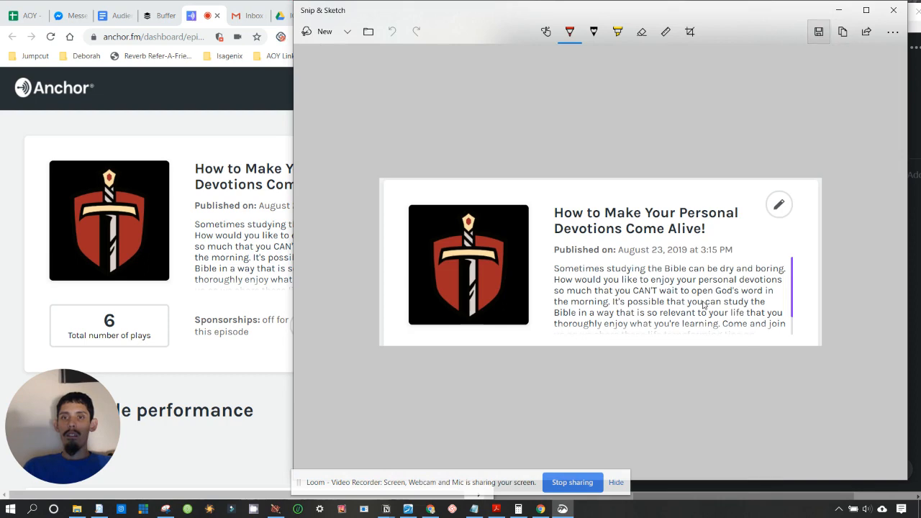
{"action": "left_click", "coordinate": [668, 275]}
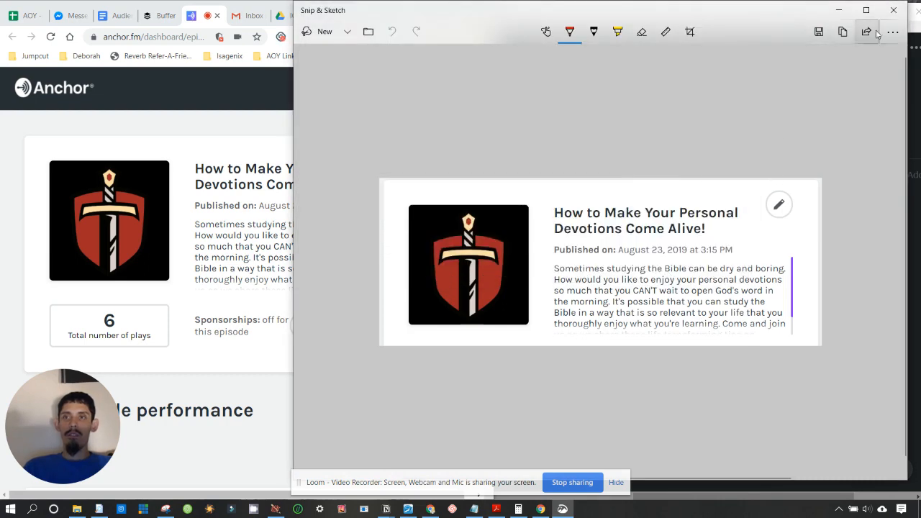
{"action": "left_click", "coordinate": [893, 11]}
{"action": "left_click", "coordinate": [159, 15]}
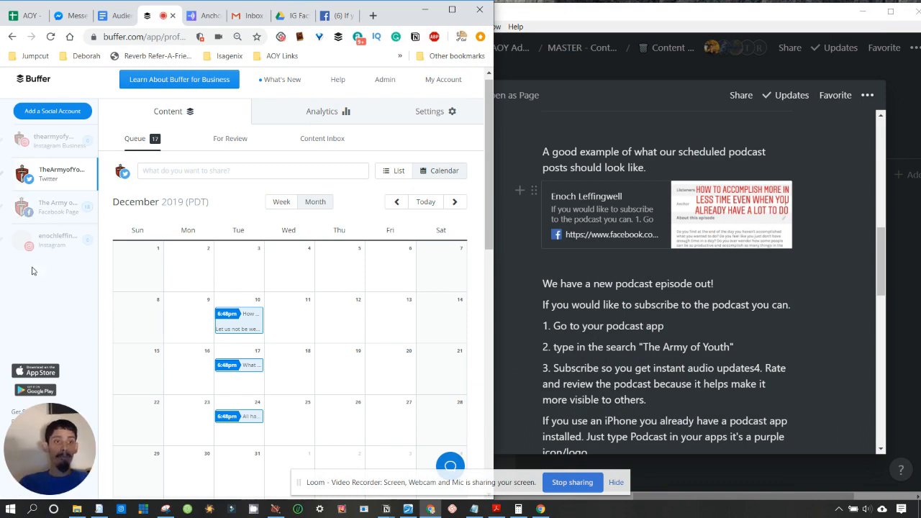
- Show the Facebook Page's posting calendar, then go to Add a Social Account
{"action": "left_click", "coordinate": [41, 208]}
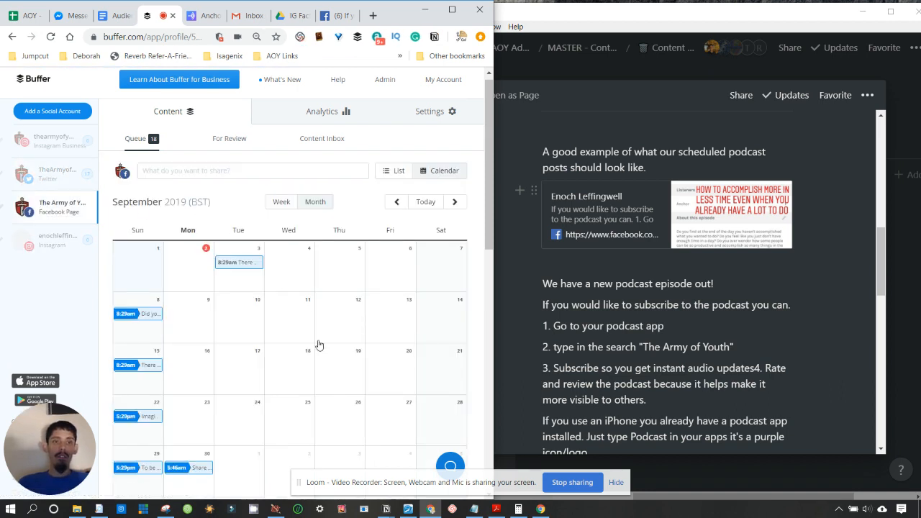
{"action": "left_click", "coordinate": [226, 172]}
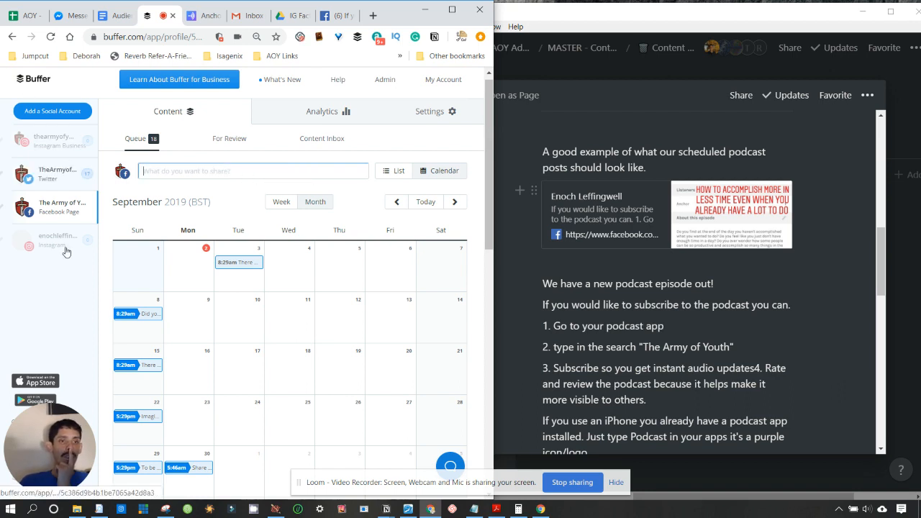
{"action": "left_click", "coordinate": [47, 111]}
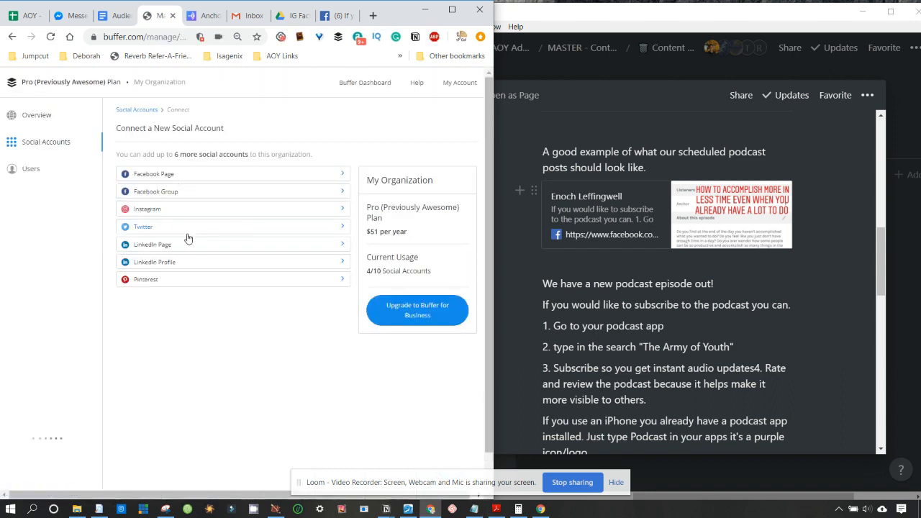
- Start connecting Pinterest, then log out and back away from its authorize page
{"action": "left_click", "coordinate": [178, 285]}
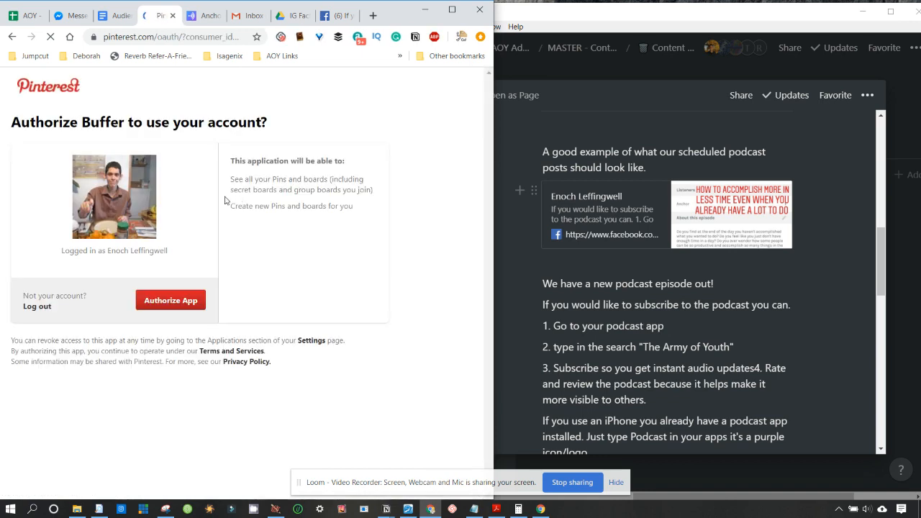
{"action": "left_click", "coordinate": [36, 308]}
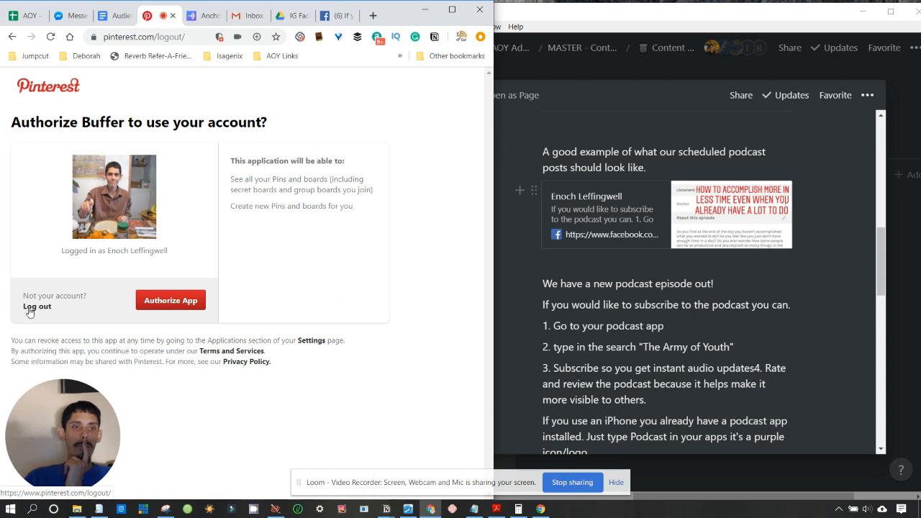
{"action": "left_click", "coordinate": [12, 36]}
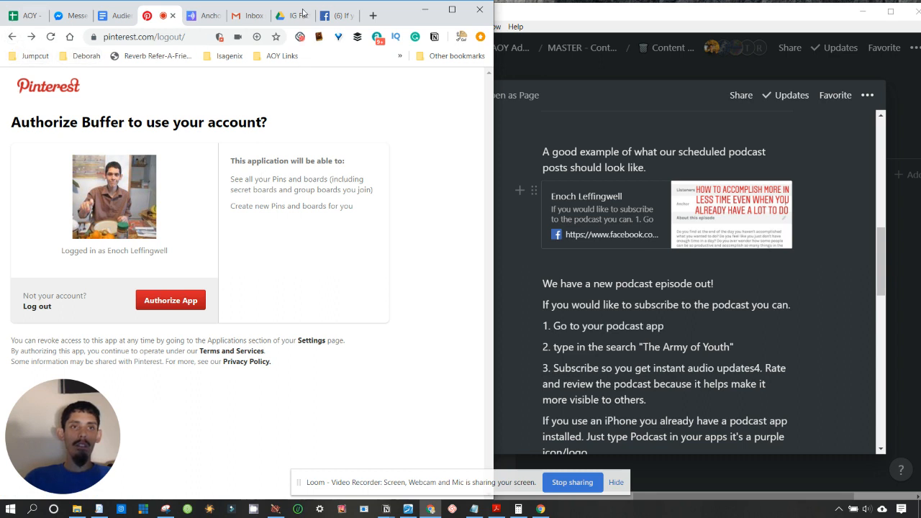
- Reload buffer.com and log back in to the Buffer dashboard
{"action": "left_click", "coordinate": [173, 37]}
{"action": "type", "text": "buf"}
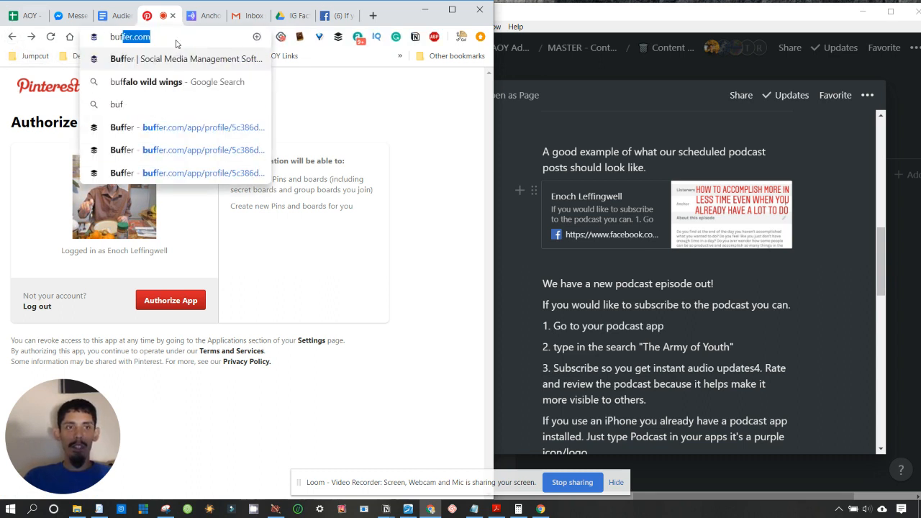
{"action": "type", "text": "fer"}
{"action": "key", "text": "Return"}
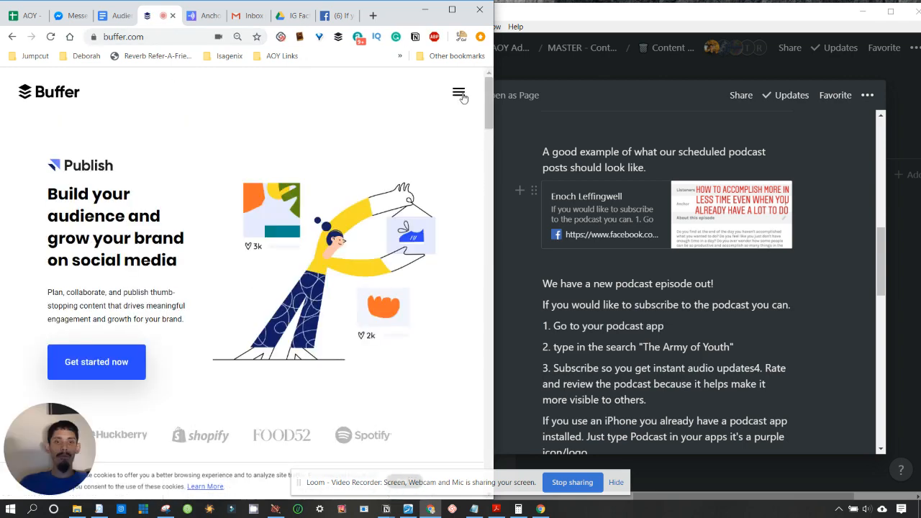
{"action": "left_click", "coordinate": [459, 94]}
{"action": "left_click", "coordinate": [238, 319]}
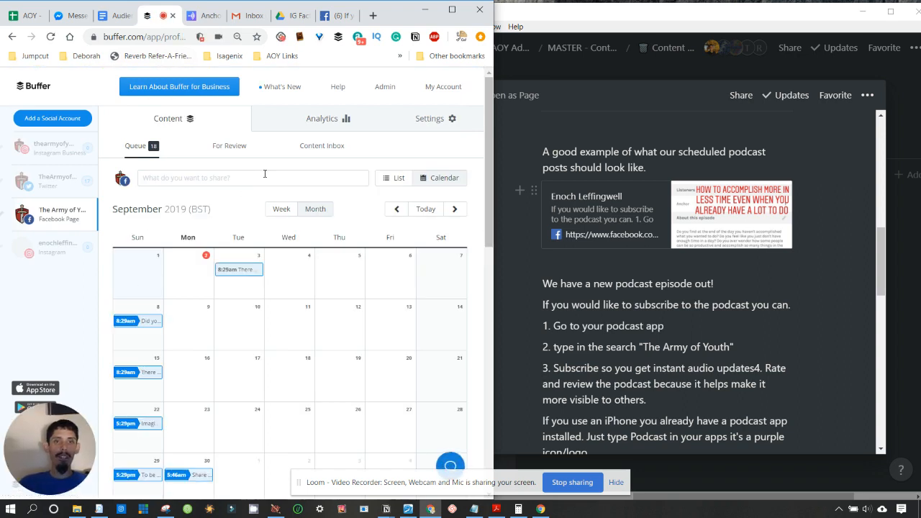
- Attach Devotions-come-alive-podcast.png from Podcast Screenshots to a new Facebook Page post
{"action": "left_click", "coordinate": [188, 180]}
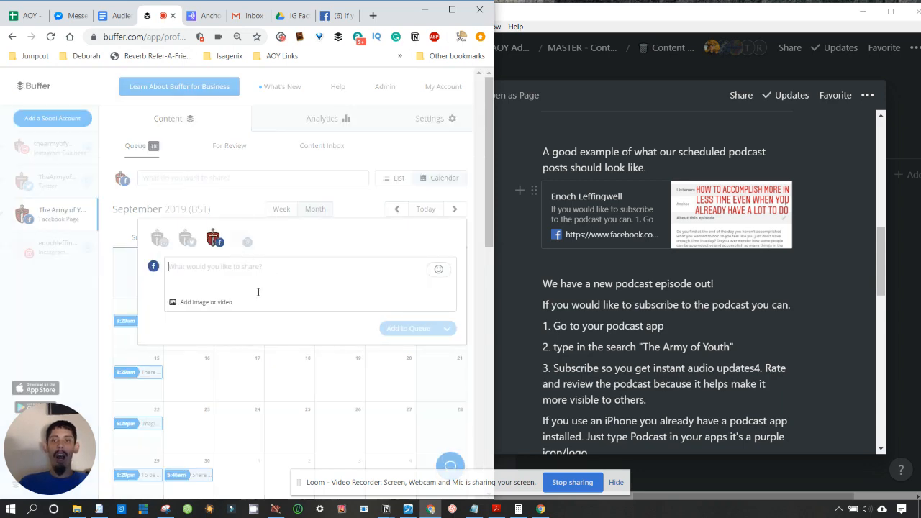
{"action": "left_click", "coordinate": [219, 312]}
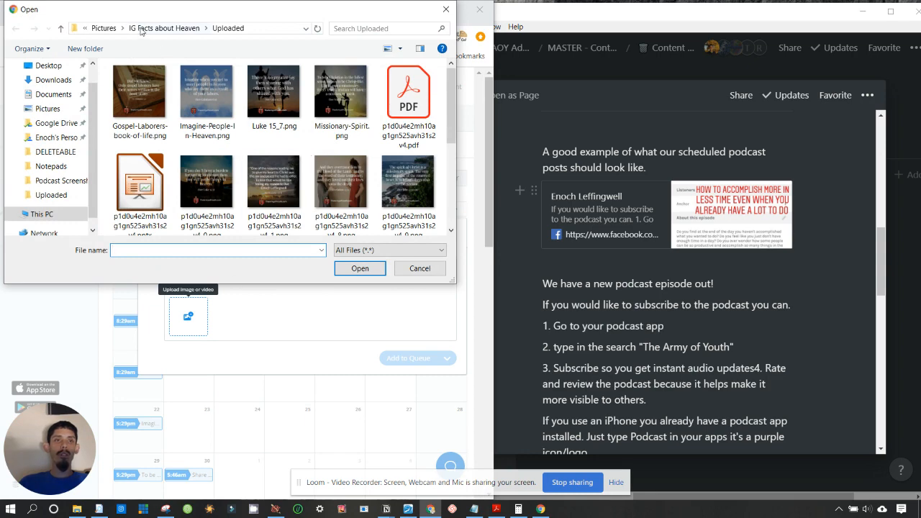
{"action": "left_click", "coordinate": [104, 28]}
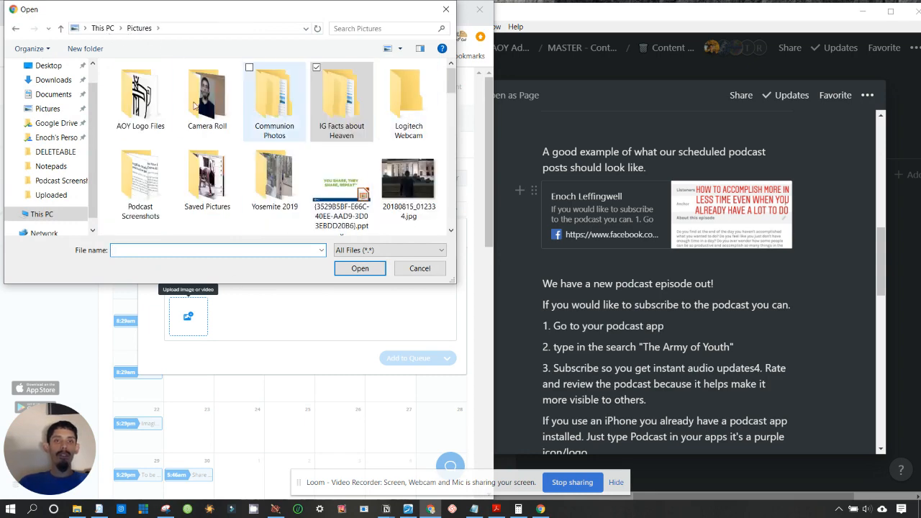
{"action": "double_click", "coordinate": [150, 185]}
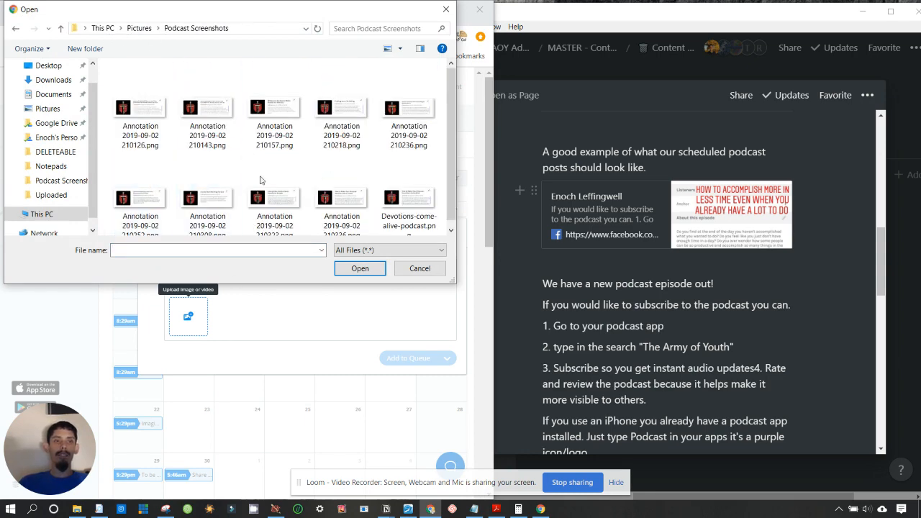
{"action": "double_click", "coordinate": [417, 203]}
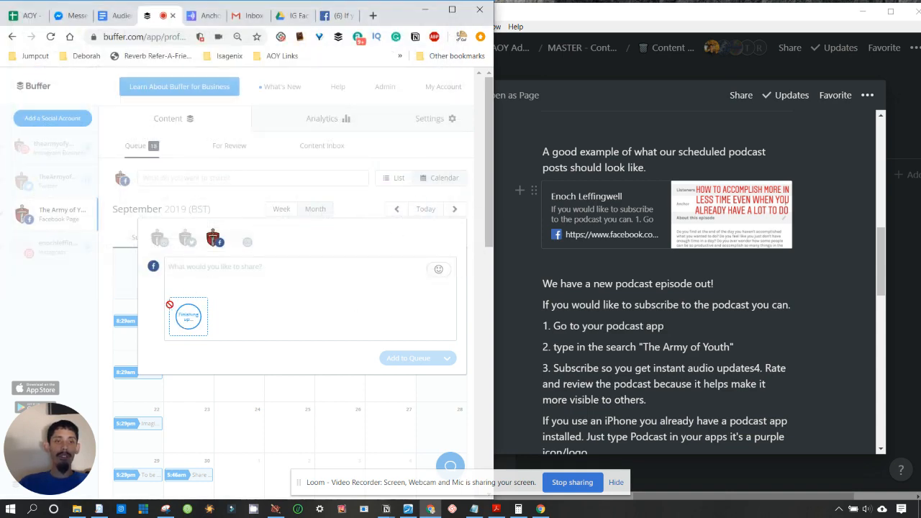
{"action": "left_click", "coordinate": [209, 15]}
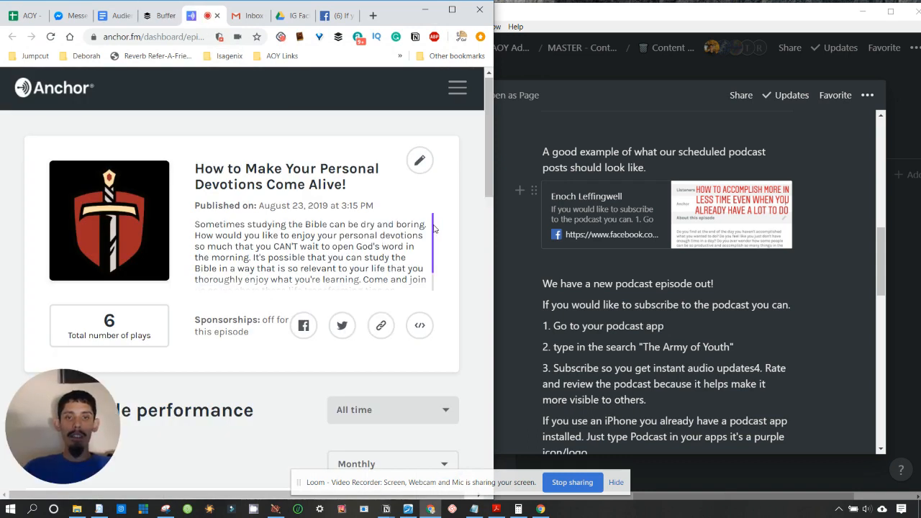
- Copy the Anchor episode description and paste it into the Buffer draft
{"action": "scroll", "coordinate": [267, 226], "scroll_direction": "down", "scroll_amount": 1}
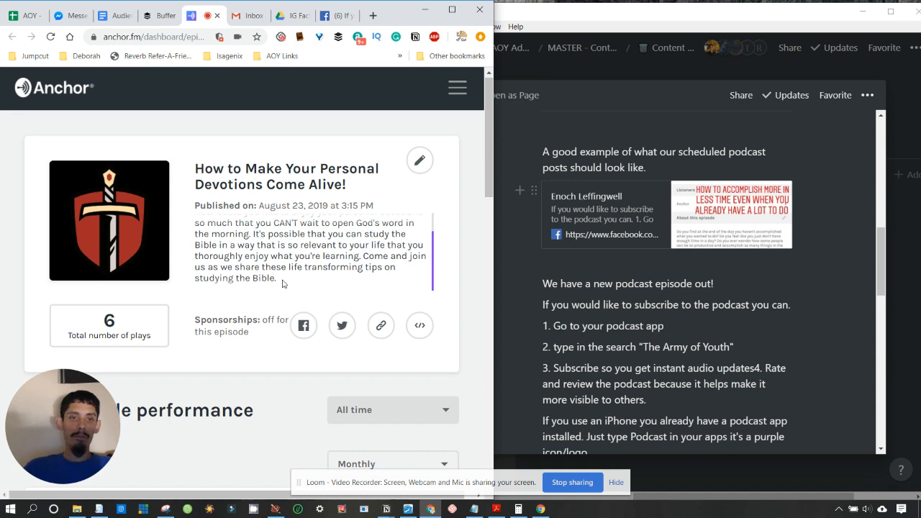
{"action": "left_click_drag", "start_coordinate": [282, 284], "coordinate": [171, 201]}
{"action": "triple_click", "coordinate": [195, 229]}
{"action": "key", "text": "ctrl+c"}
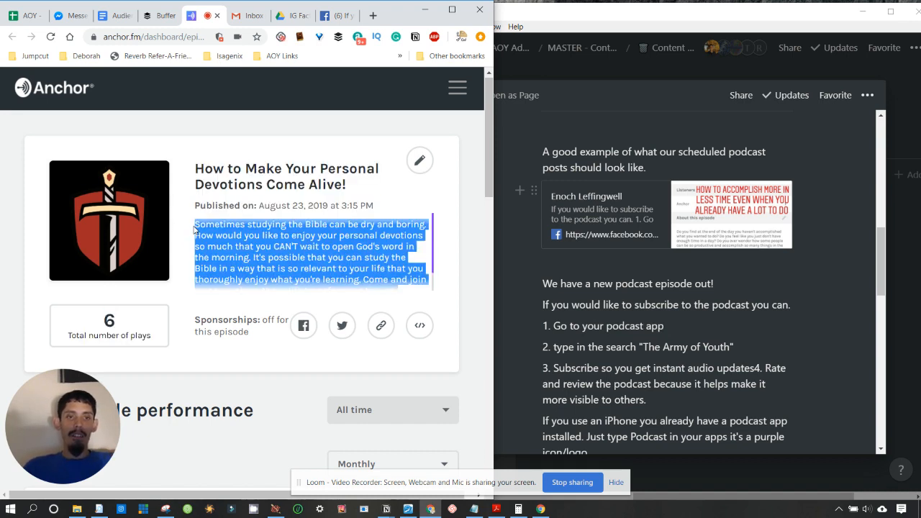
{"action": "left_click", "coordinate": [160, 16]}
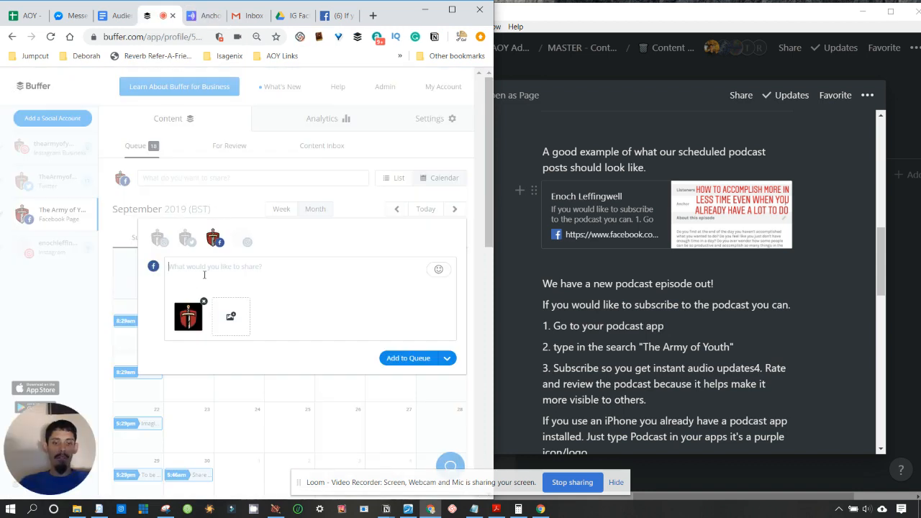
{"action": "key", "text": "ctrl+v"}
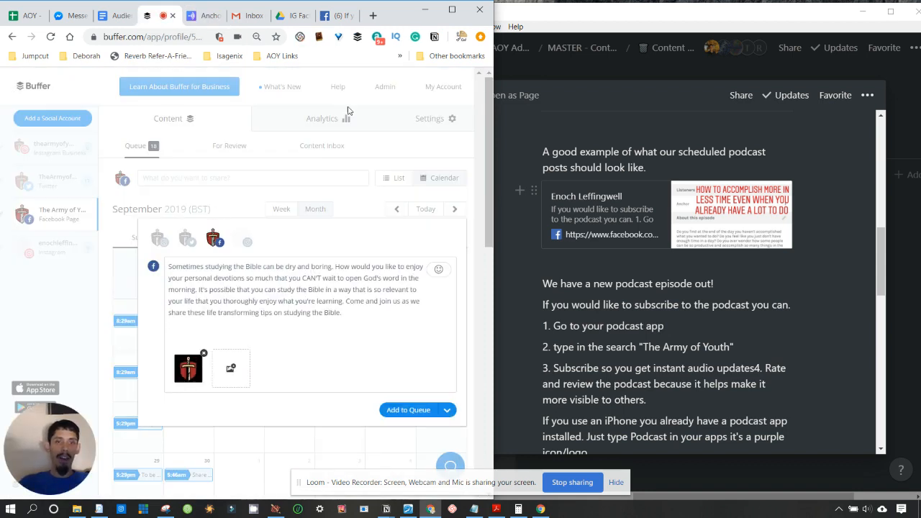
- Copy the subscribe instructions from the earlier Facebook post and paste them below the description
{"action": "left_click", "coordinate": [335, 13]}
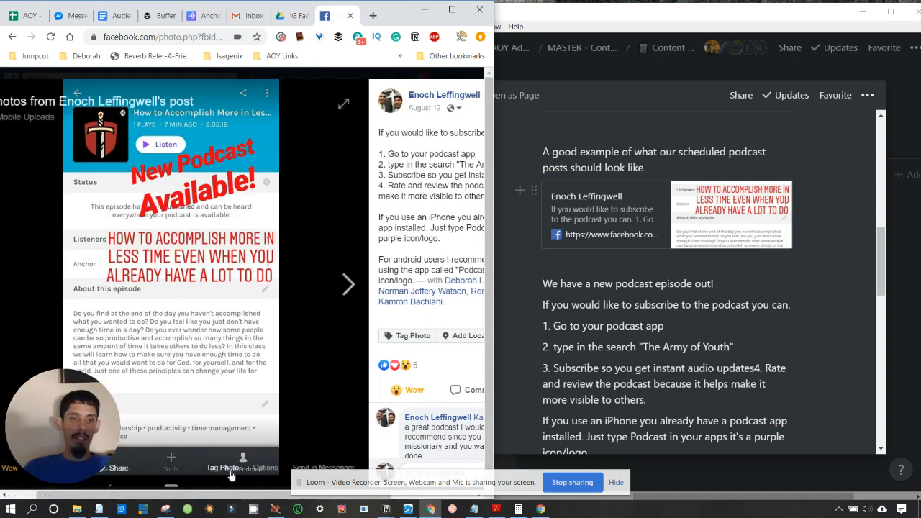
{"action": "left_click_drag", "start_coordinate": [261, 496], "coordinate": [317, 497]}
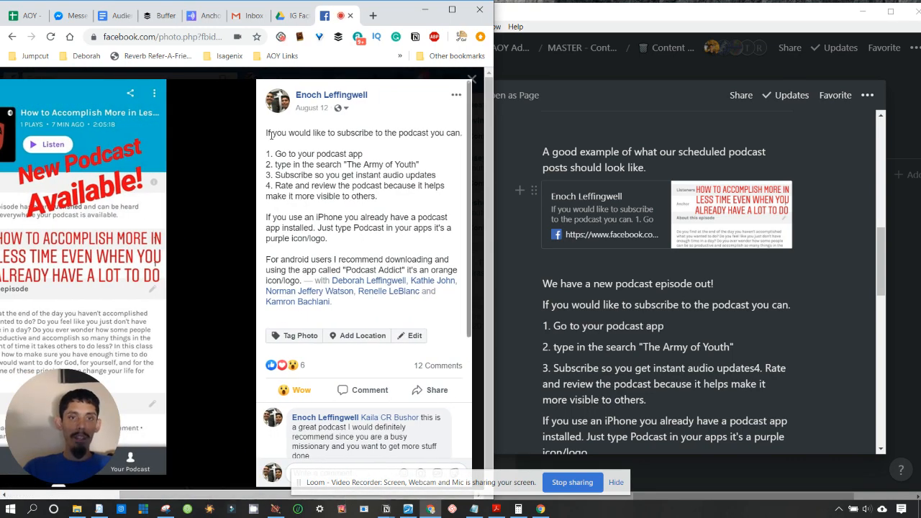
{"action": "left_click_drag", "start_coordinate": [266, 133], "coordinate": [306, 282]}
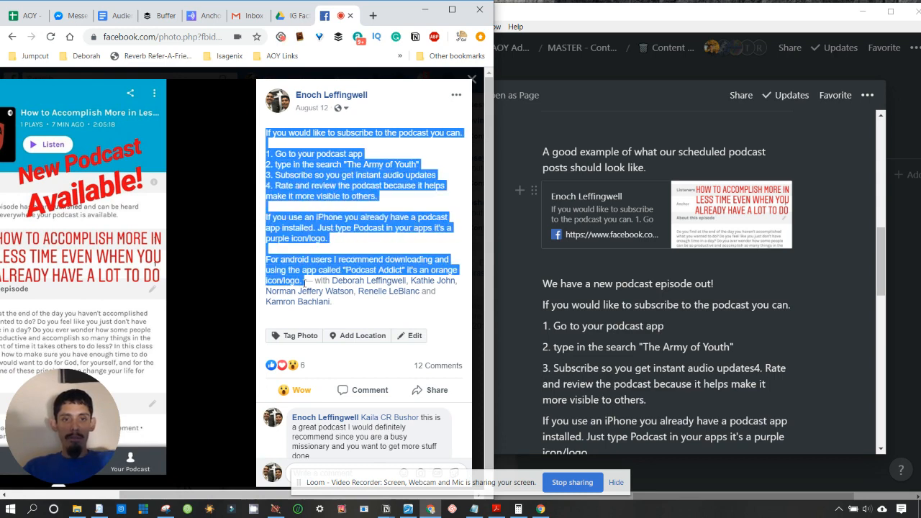
{"action": "left_click", "coordinate": [162, 16]}
{"action": "type", "text": "If you would like to subscribe to the podcast you can.  1. Go to your podcast app 2. type in the search \"The Army of Youth\" 3. Subscribe so you get instant audio updates 4. Rate and review the podcast because it helps make it more visible to others.  If you use an iPhone you already have a podcast app installed. Just type Podcast in your apps it's a purple icon/logo.  For android users I recommend downloading and using the app called \"Podcast Addict\" it's an orange icon/logo."}
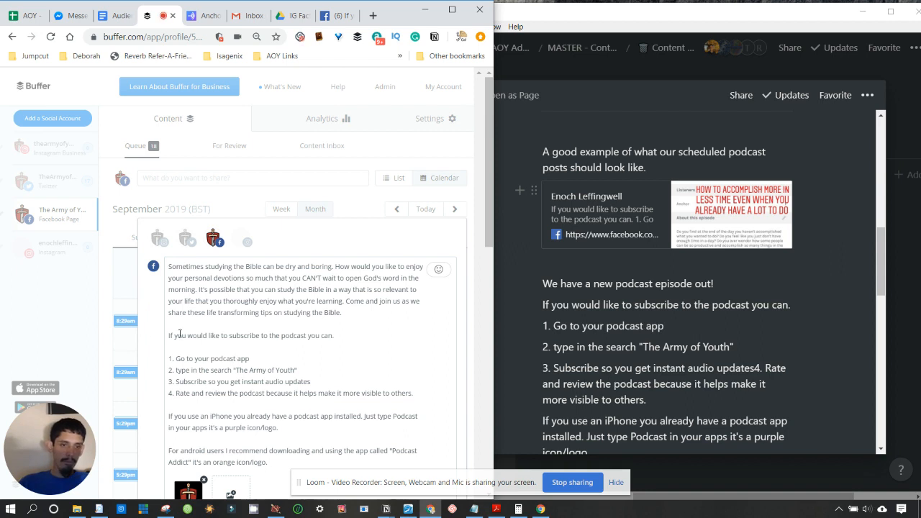
{"action": "scroll", "coordinate": [243, 346], "scroll_direction": "down", "scroll_amount": 1}
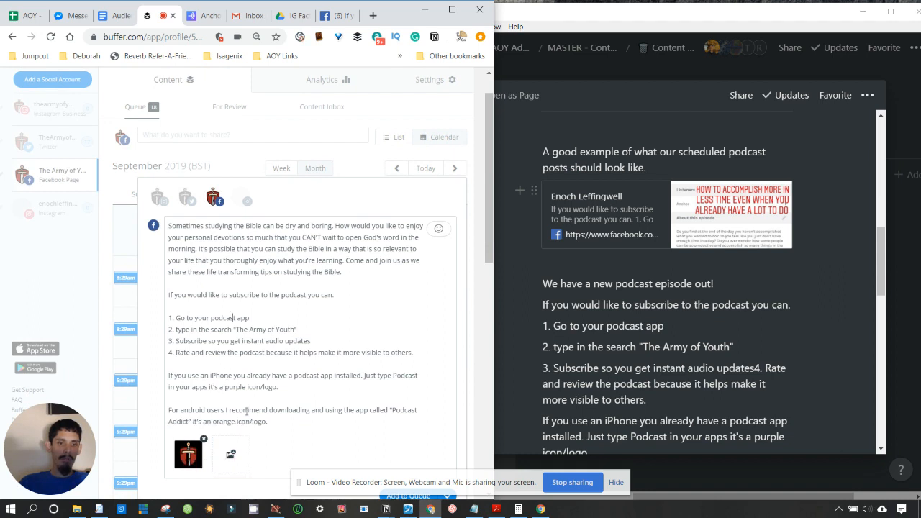
{"action": "scroll", "coordinate": [211, 456], "scroll_direction": "down", "scroll_amount": 2}
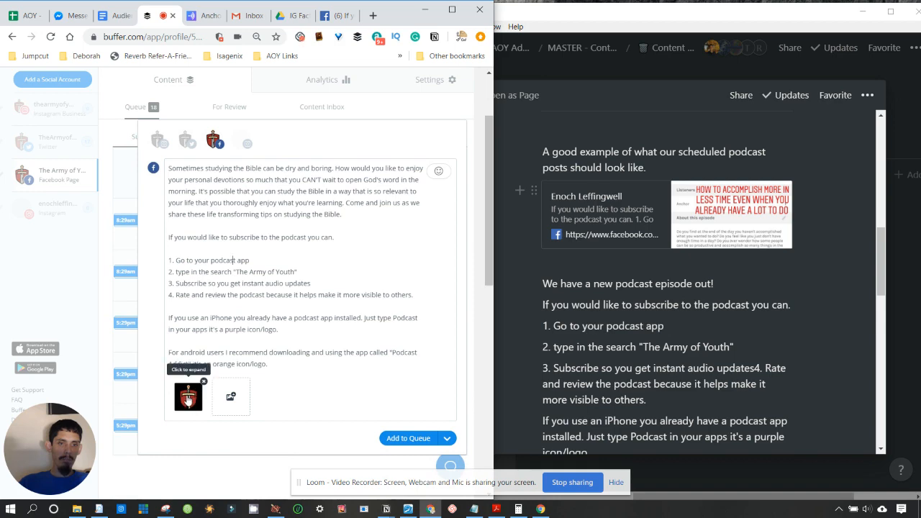
{"action": "left_click", "coordinate": [187, 398]}
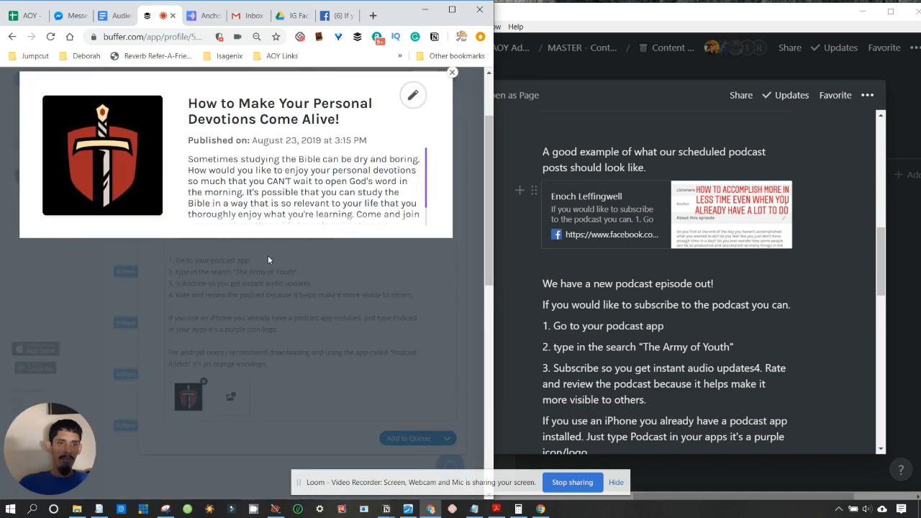
{"action": "left_click", "coordinate": [308, 290]}
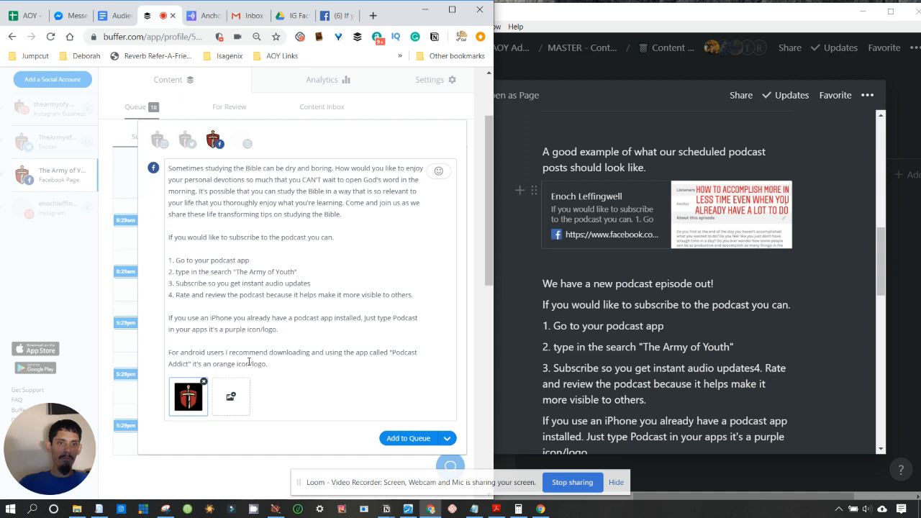
- Toggle the Twitter profile on and off, then add the Facebook-only post to the queue
{"action": "left_click", "coordinate": [189, 144]}
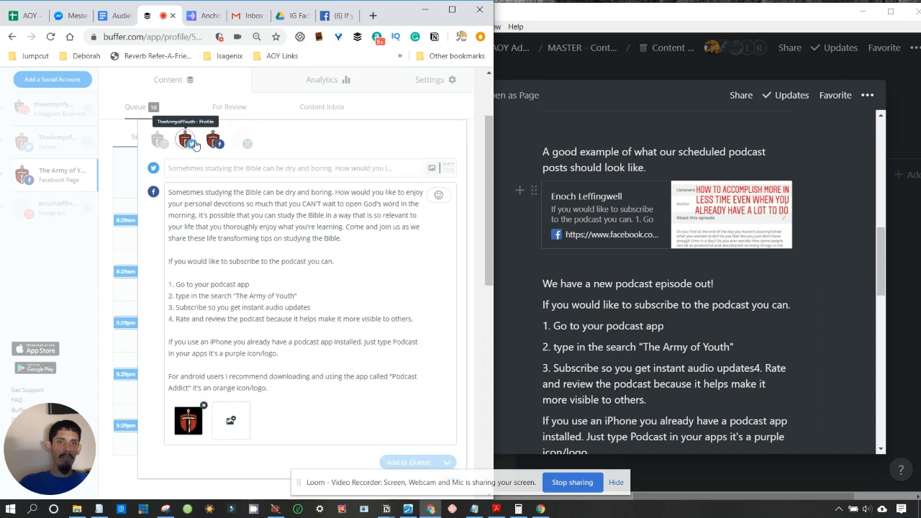
{"action": "left_click", "coordinate": [285, 173]}
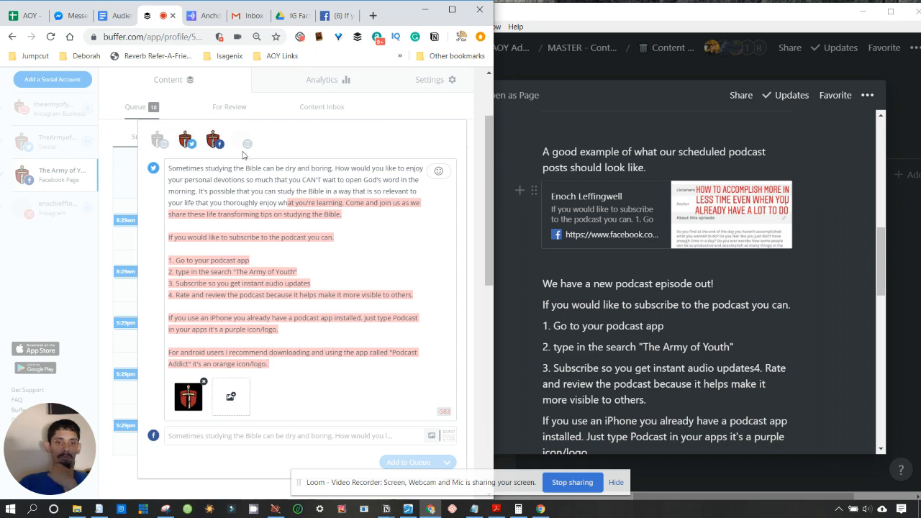
{"action": "left_click", "coordinate": [185, 142]}
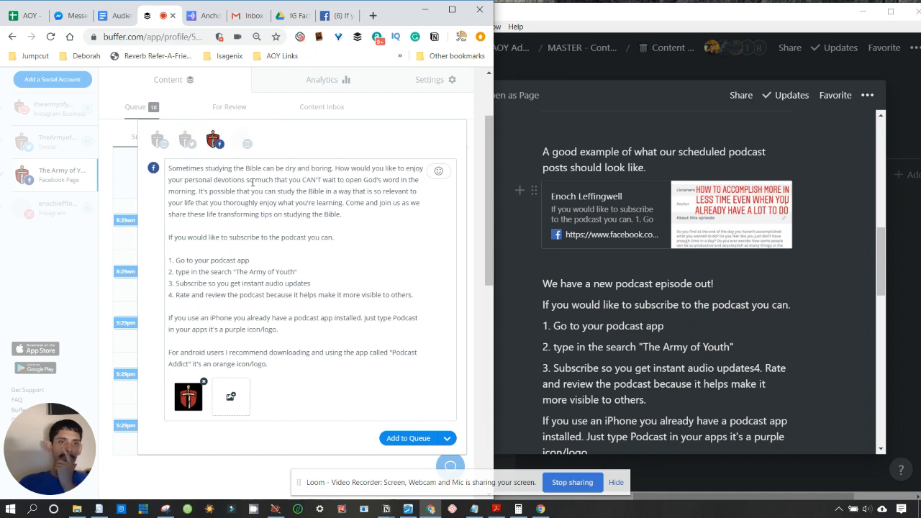
{"action": "left_click", "coordinate": [409, 446]}
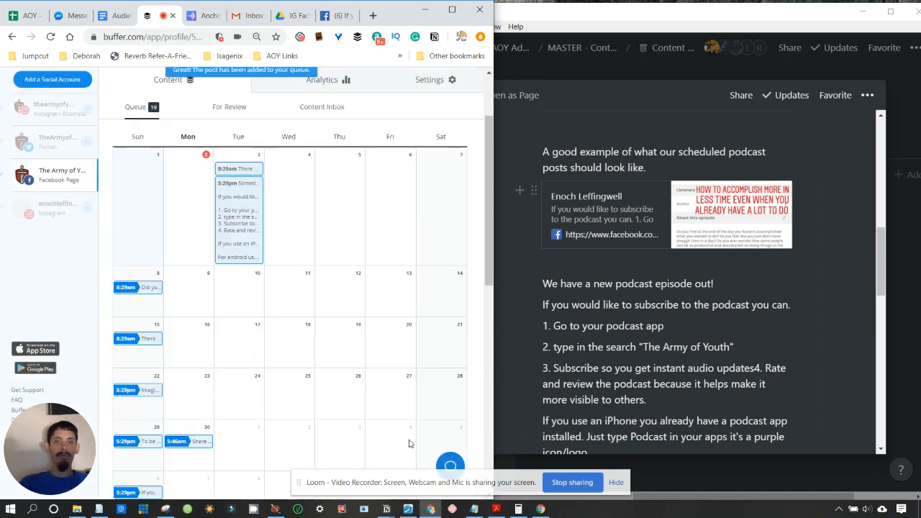
- Drag the Devotions post from Tuesday the 3rd to Tuesday the 10th, keeping 5:29 pm
{"action": "scroll", "coordinate": [281, 375], "scroll_direction": "down", "scroll_amount": 3}
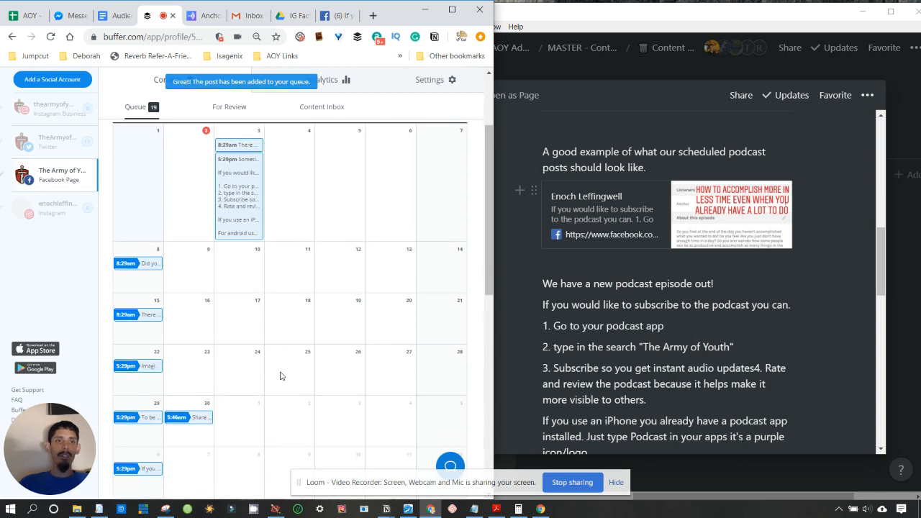
{"action": "scroll", "coordinate": [280, 376], "scroll_direction": "up", "scroll_amount": 3}
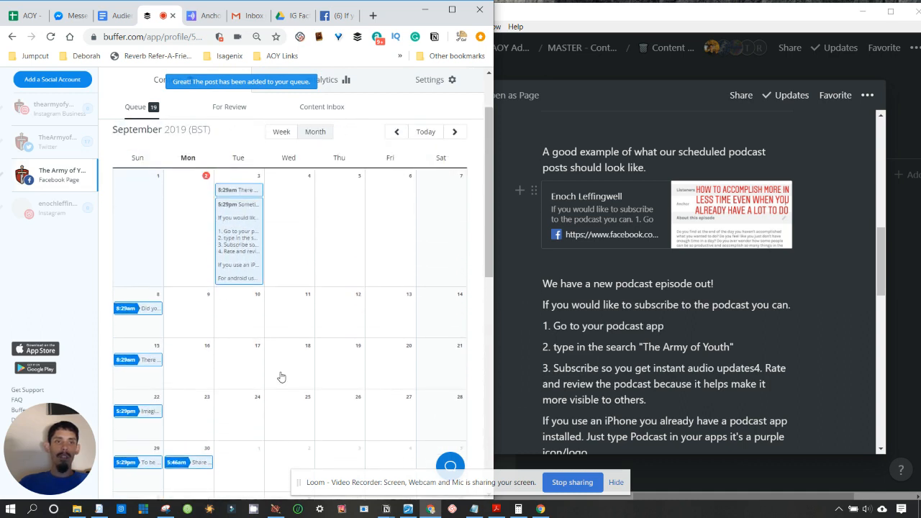
{"action": "scroll", "coordinate": [281, 377], "scroll_direction": "down", "scroll_amount": 2}
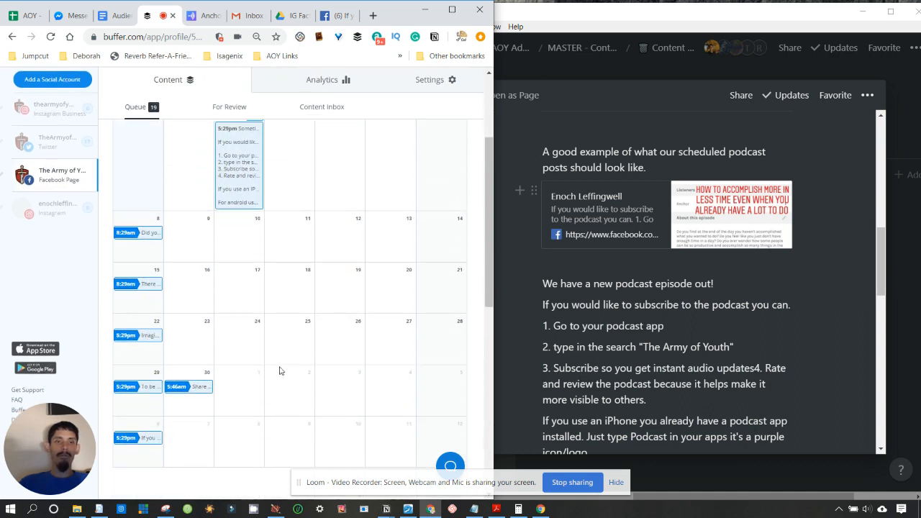
{"action": "mouse_move", "coordinate": [240, 161]}
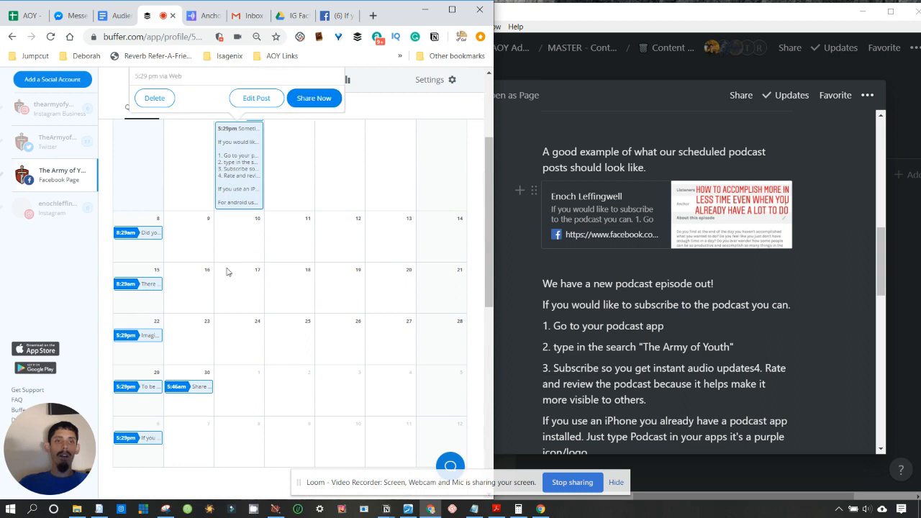
{"action": "scroll", "coordinate": [255, 368], "scroll_direction": "up", "scroll_amount": 3}
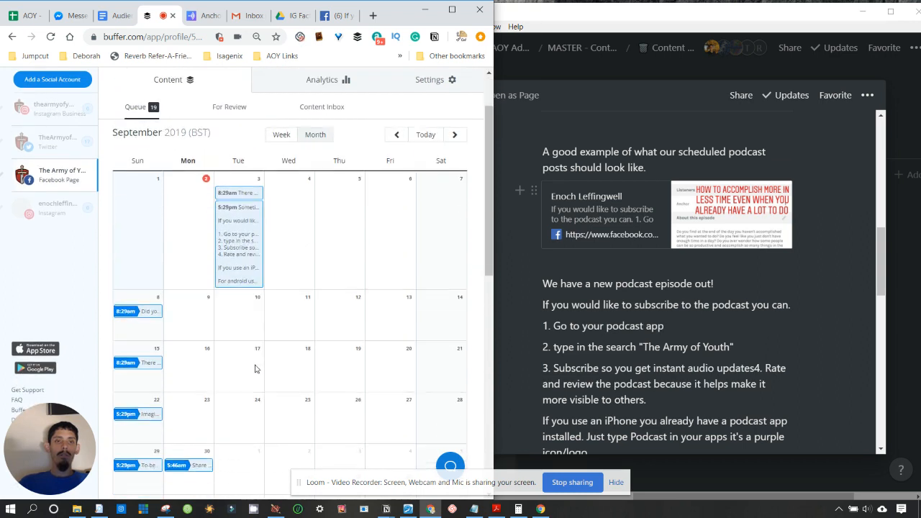
{"action": "scroll", "coordinate": [254, 368], "scroll_direction": "down", "scroll_amount": 2}
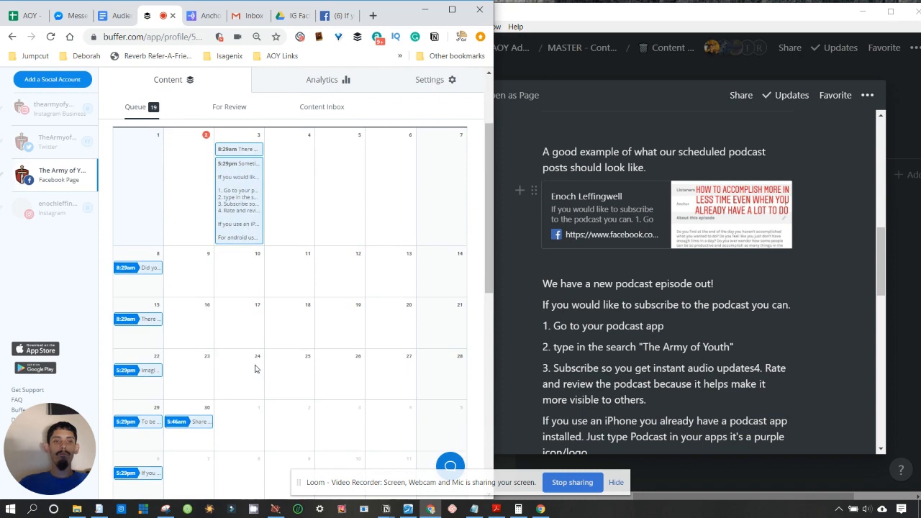
{"action": "scroll", "coordinate": [255, 368], "scroll_direction": "up", "scroll_amount": 3}
{"action": "scroll", "coordinate": [254, 369], "scroll_direction": "down", "scroll_amount": 2}
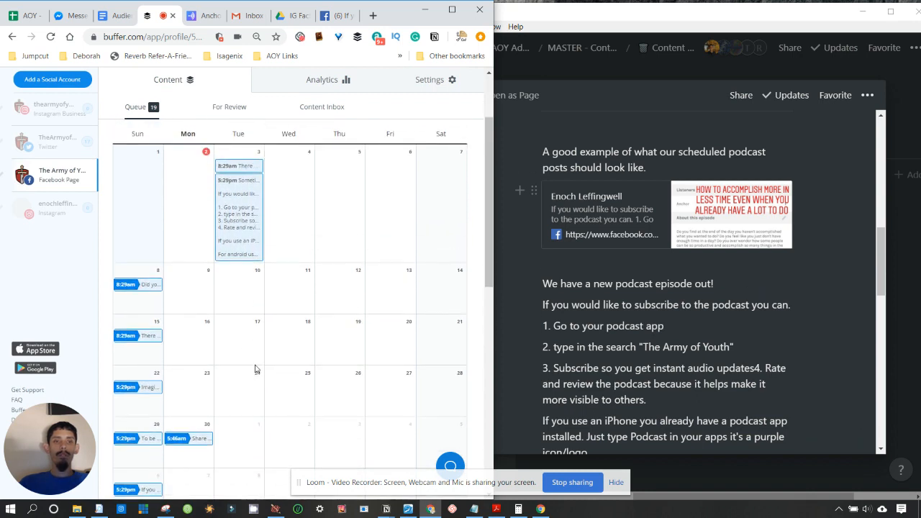
{"action": "scroll", "coordinate": [255, 369], "scroll_direction": "up", "scroll_amount": 2}
{"action": "scroll", "coordinate": [255, 367], "scroll_direction": "down", "scroll_amount": 3}
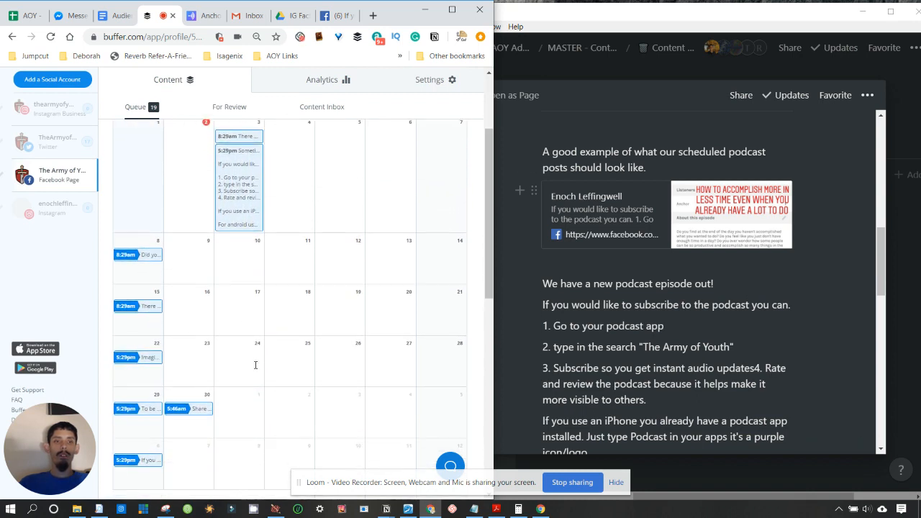
{"action": "scroll", "coordinate": [255, 367], "scroll_direction": "up", "scroll_amount": 3}
{"action": "scroll", "coordinate": [255, 369], "scroll_direction": "down", "scroll_amount": 2}
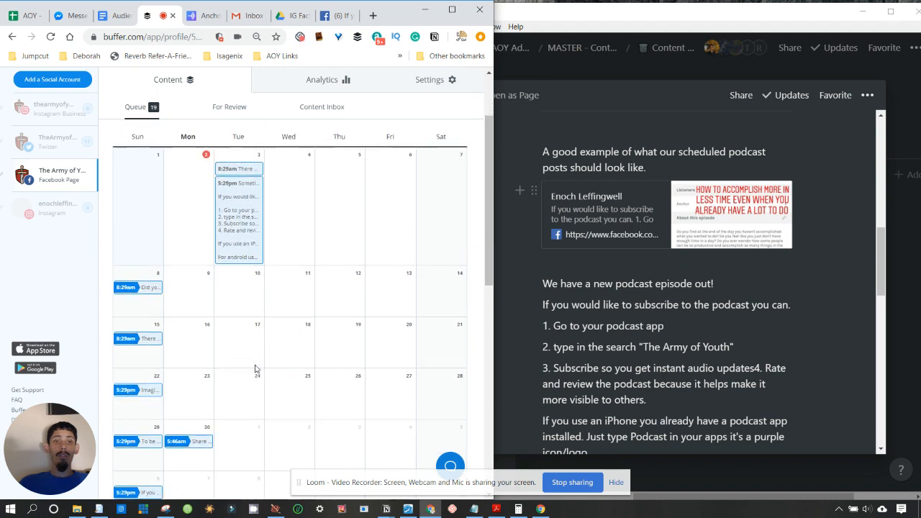
{"action": "left_click", "coordinate": [238, 211]}
{"action": "left_click_drag", "start_coordinate": [241, 209], "coordinate": [241, 299]}
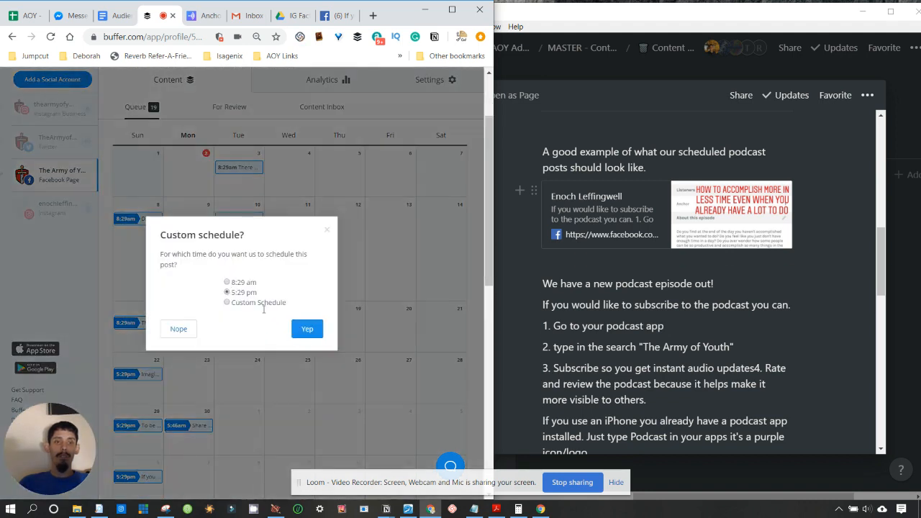
{"action": "left_click", "coordinate": [305, 329]}
{"action": "left_click", "coordinate": [241, 238]}
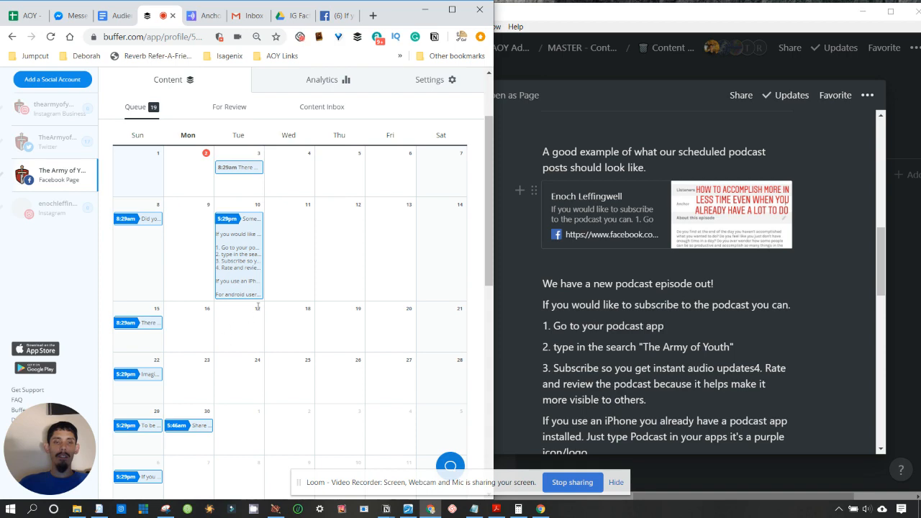
{"action": "left_click", "coordinate": [234, 338]}
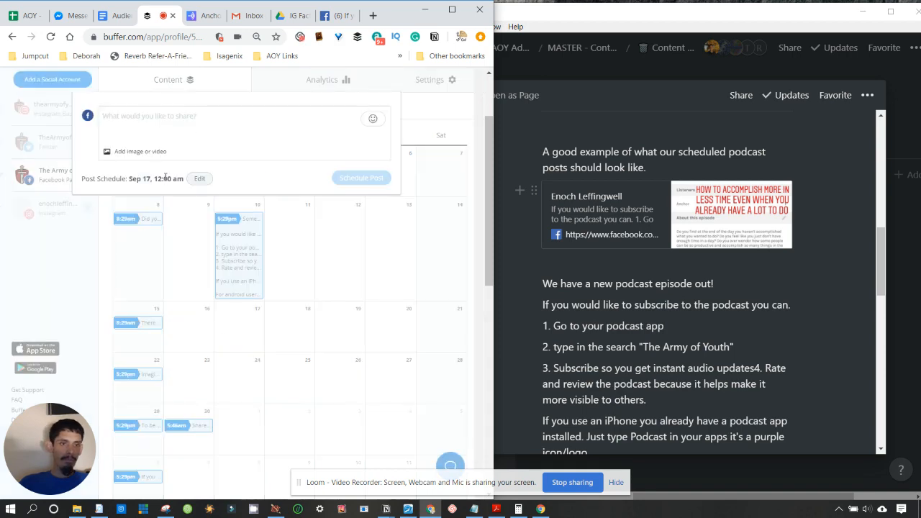
- Upload Annotation 2019-09-02 210308.png from Podcast Screenshots as the Sep 17 post's image
{"action": "left_click", "coordinate": [123, 155]}
{"action": "left_click", "coordinate": [127, 168]}
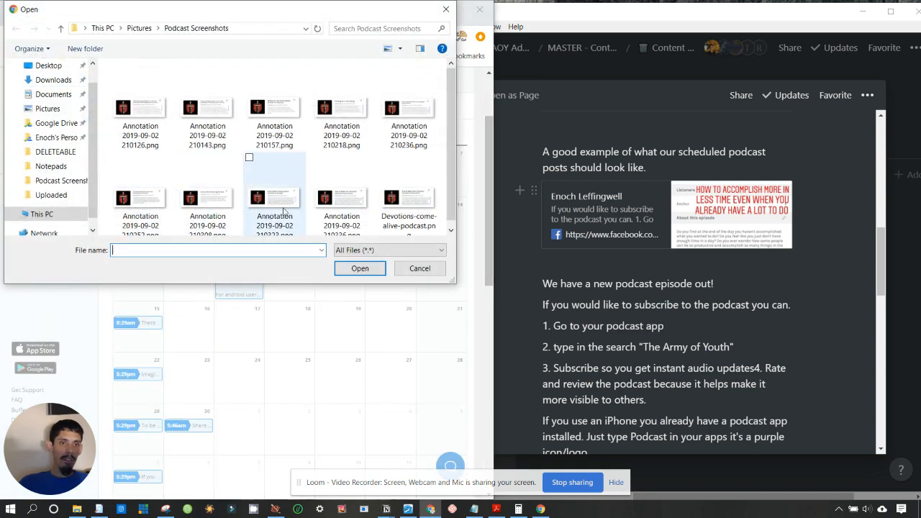
{"action": "scroll", "coordinate": [285, 211], "scroll_direction": "up", "scroll_amount": 4, "text": "ctrl"}
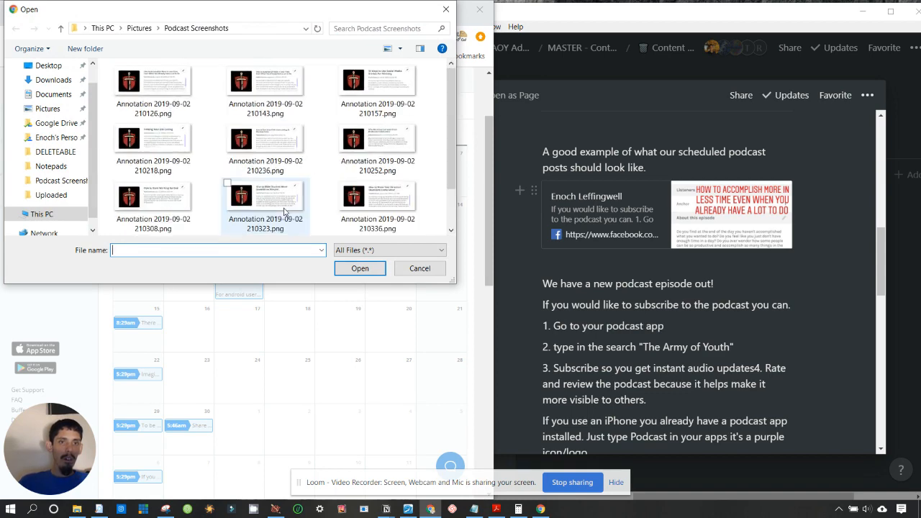
{"action": "scroll", "coordinate": [284, 211], "scroll_direction": "up", "scroll_amount": 2, "text": "ctrl"}
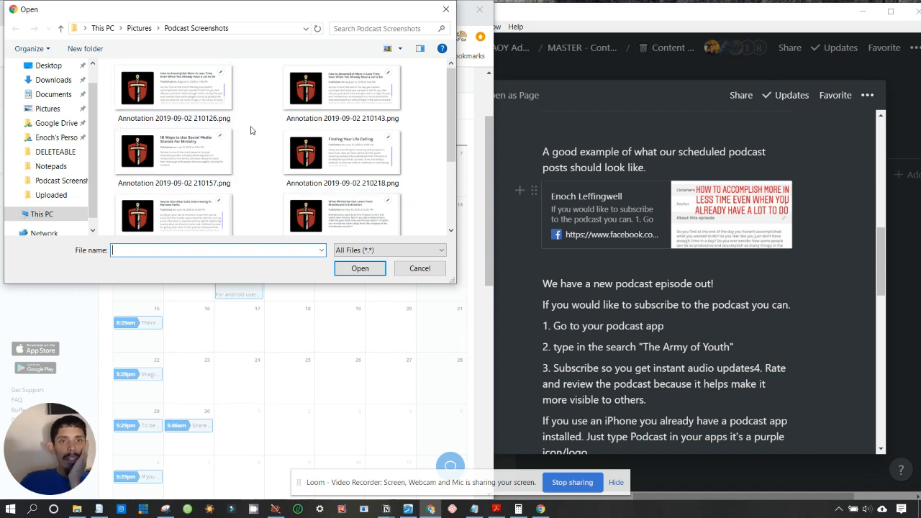
{"action": "scroll", "coordinate": [345, 194], "scroll_direction": "down", "scroll_amount": 3}
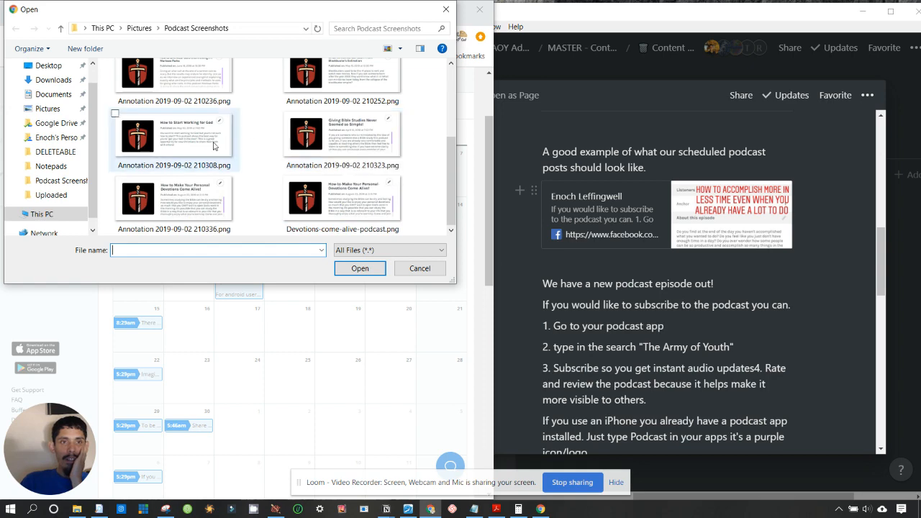
{"action": "left_click", "coordinate": [221, 154]}
{"action": "left_click", "coordinate": [359, 268]}
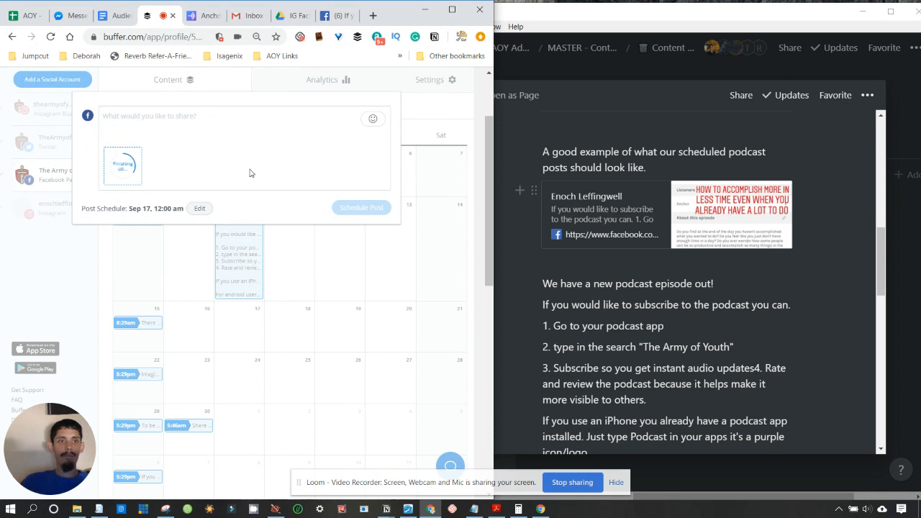
- Open the How to Start Working for God episode from Anchor's Episodes list
{"action": "left_click", "coordinate": [206, 15]}
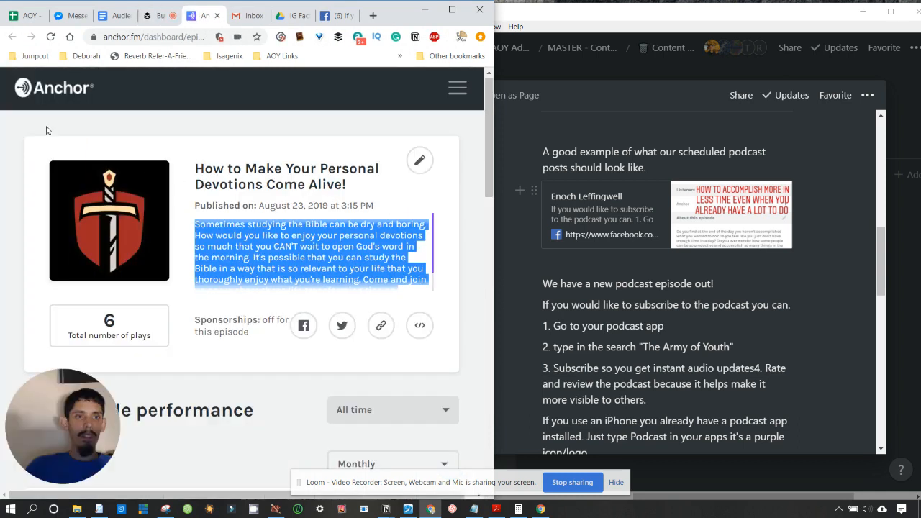
{"action": "left_click", "coordinate": [454, 91]}
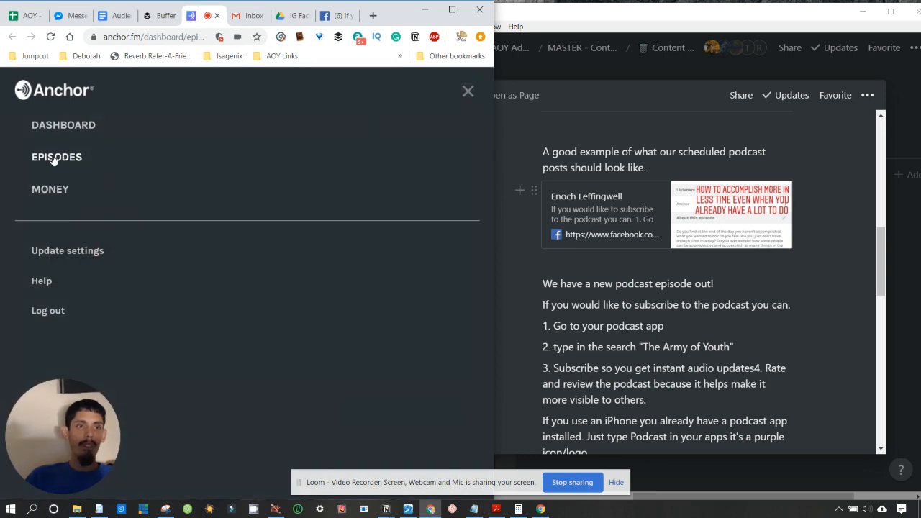
{"action": "left_click", "coordinate": [54, 159]}
{"action": "scroll", "coordinate": [284, 274], "scroll_direction": "down", "scroll_amount": 3}
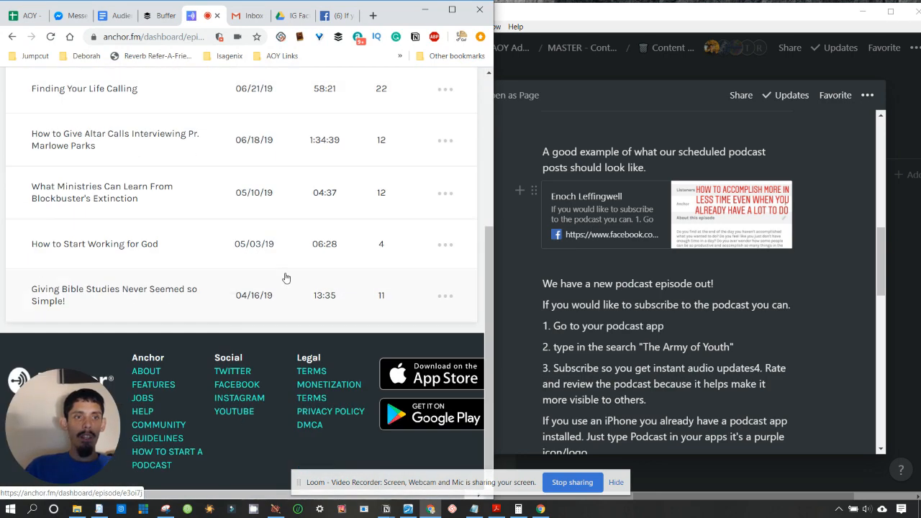
{"action": "left_click", "coordinate": [65, 244]}
- Select and copy that episode's full description, then return to the Buffer post
{"action": "scroll", "coordinate": [270, 297], "scroll_direction": "down", "scroll_amount": 1}
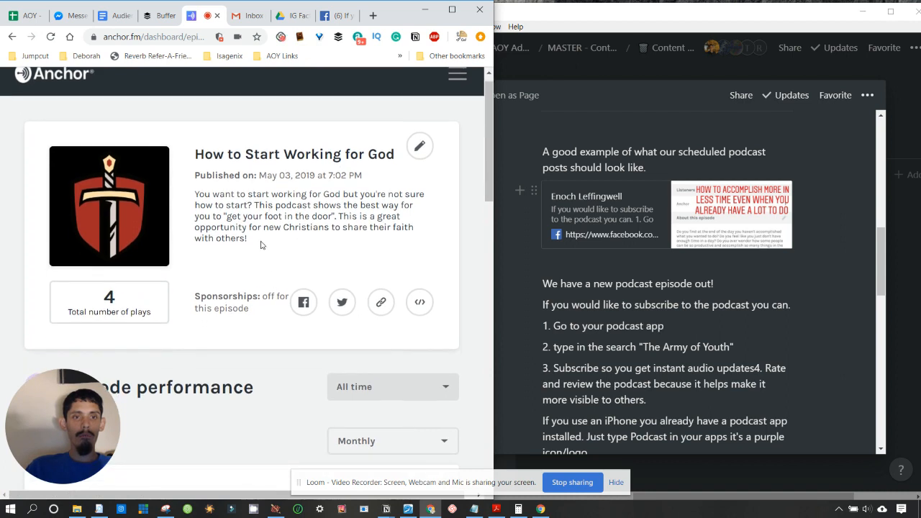
{"action": "left_click_drag", "start_coordinate": [262, 245], "coordinate": [200, 197]}
{"action": "left_click", "coordinate": [200, 197]}
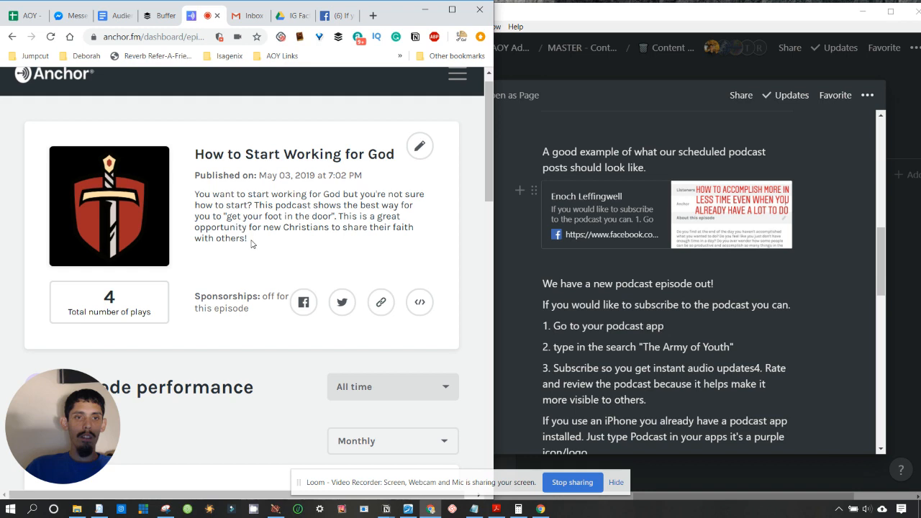
{"action": "triple_click", "coordinate": [202, 201]}
{"action": "key", "text": "ctrl+c"}
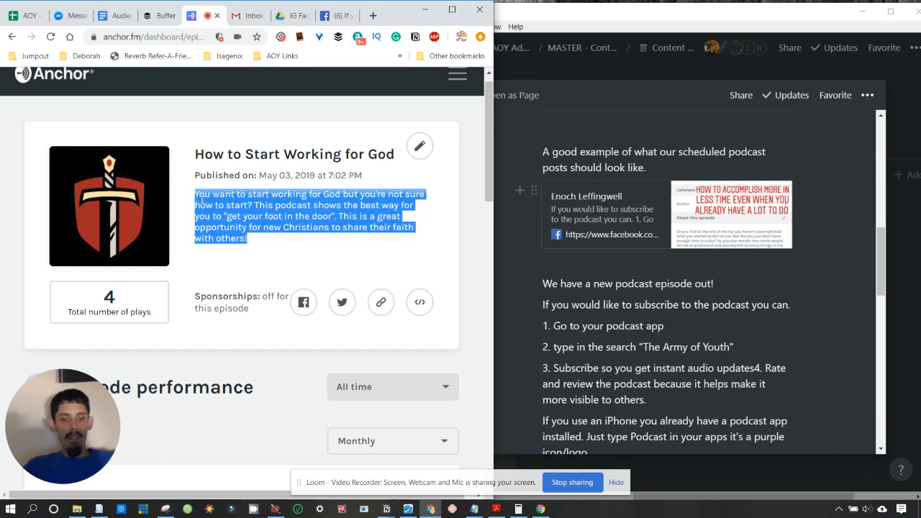
{"action": "left_click", "coordinate": [160, 15]}
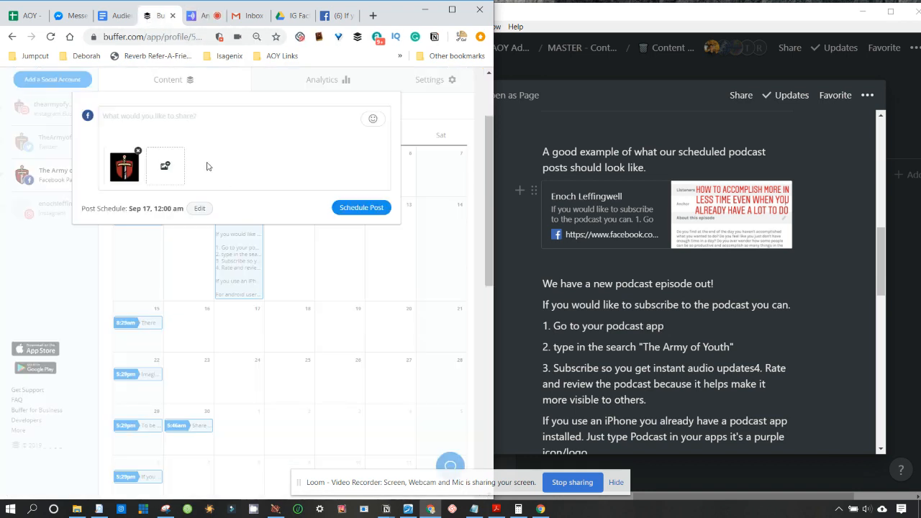
- Paste the episode description and copy the subscribe instructions from the earlier Facebook post
{"action": "key", "text": "ctrl+v"}
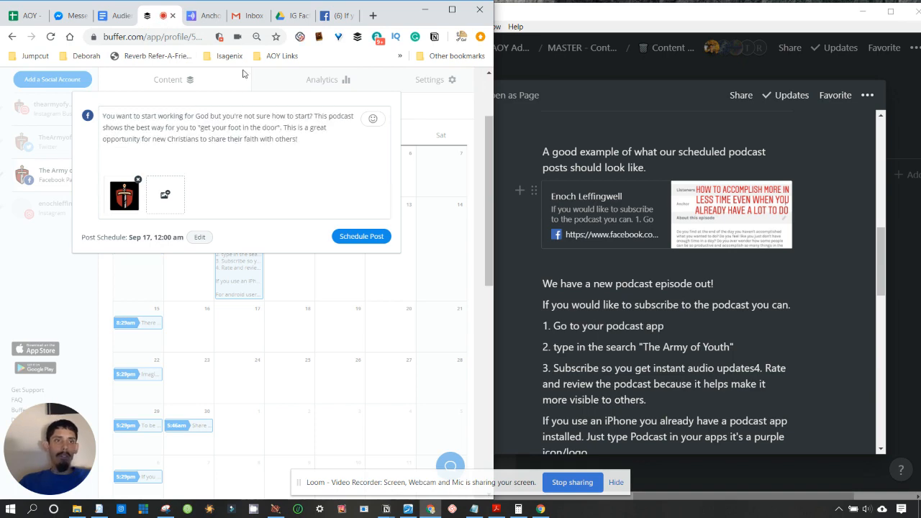
{"action": "left_click", "coordinate": [340, 17]}
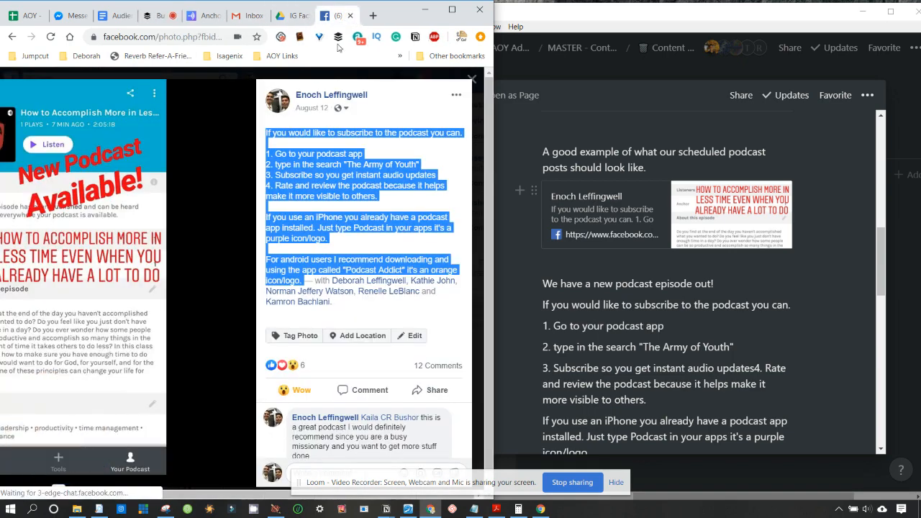
{"action": "right_click", "coordinate": [291, 175]}
{"action": "left_click", "coordinate": [310, 181]}
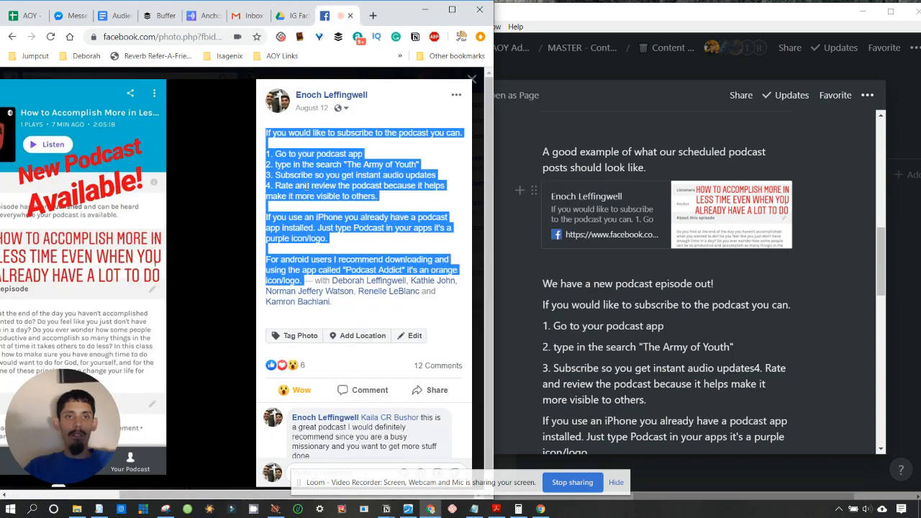
{"action": "left_click", "coordinate": [198, 15]}
{"action": "left_click", "coordinate": [162, 15]}
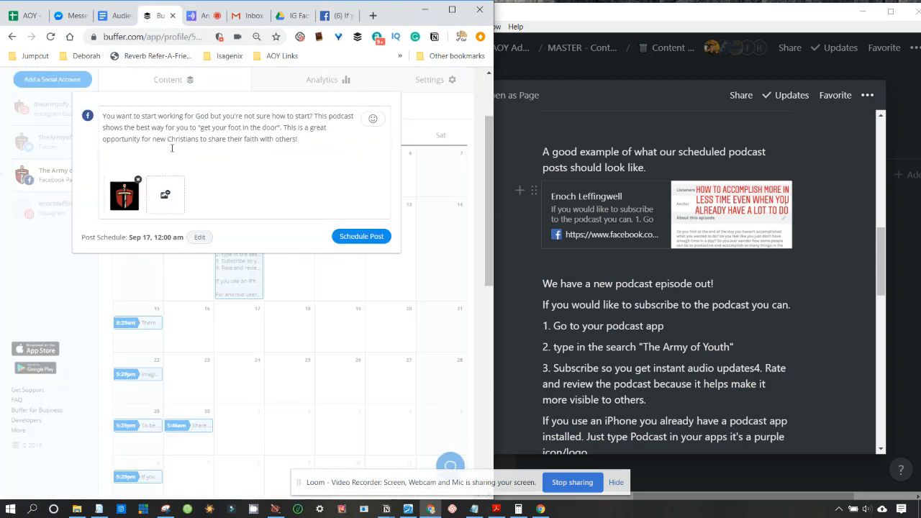
- Add the subscribe instructions below the description and schedule the Sep 17 post
{"action": "type", "text": "If you would like to subscribe to the podcast you can.  1. Go to your podcast app 2. type in the search \"The Army of Youth\" 3. Subscribe so you get instant audio updates 4. Rate and review the podcast because it helps make it more visible to others.  If you use an iPhone you already have a podcast app installed. Just type Podcast in your apps it's a purple icon/logo.  For android users I recommend downloading and using the app called \"Podcast Addict\" It's an orange icon/logo."}
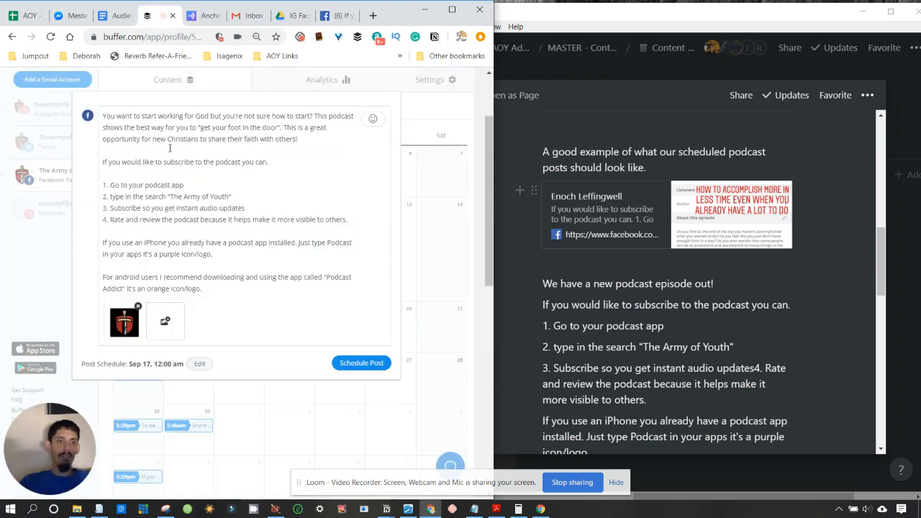
{"action": "left_click", "coordinate": [354, 365]}
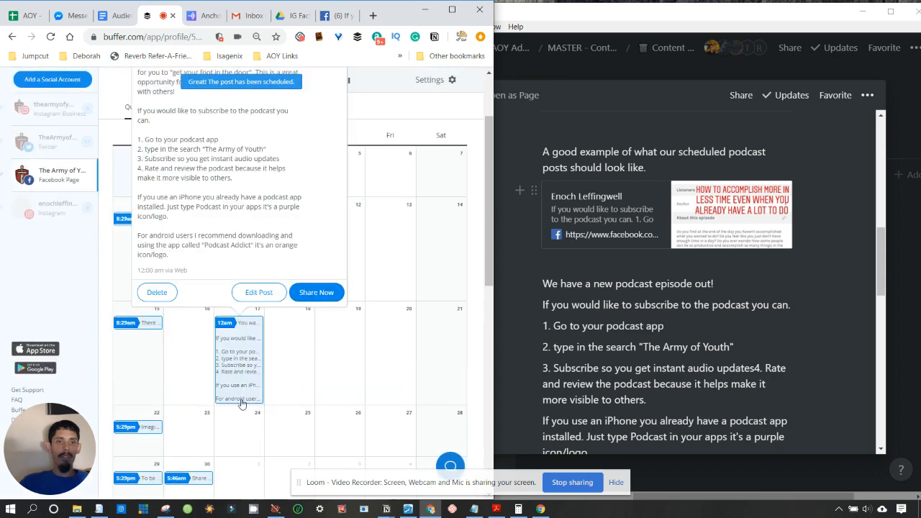
{"action": "scroll", "coordinate": [241, 378], "scroll_direction": "down", "scroll_amount": 3}
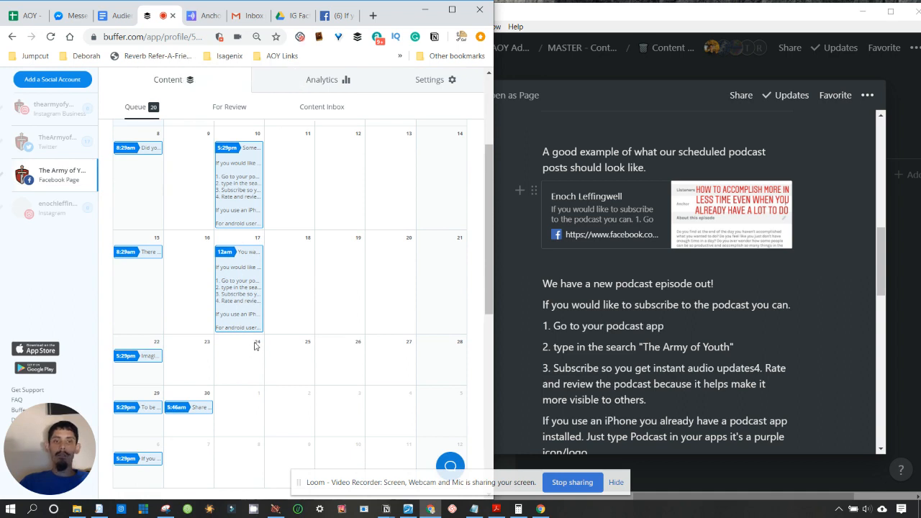
- Create a Sep 24, 12:00 am post with Annotation 2019-09-02 210323.png attached
{"action": "left_click", "coordinate": [233, 372]}
{"action": "left_click", "coordinate": [131, 156]}
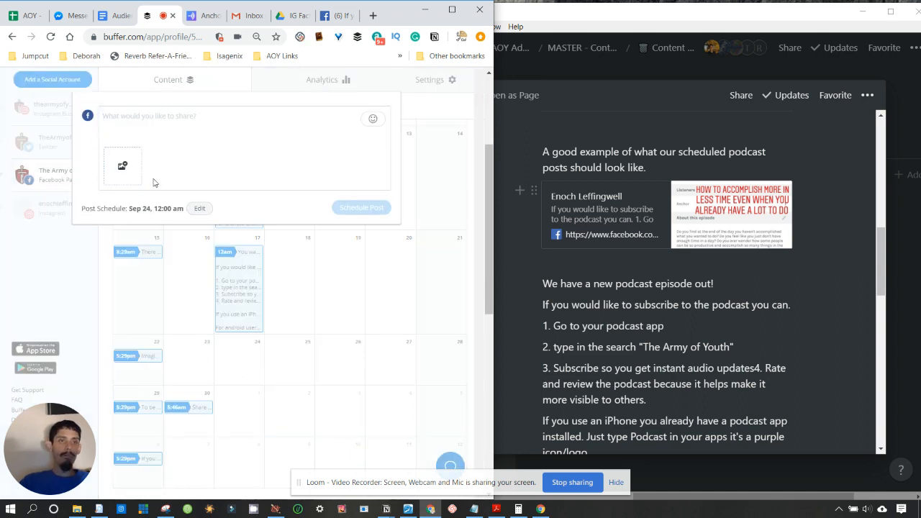
{"action": "left_click", "coordinate": [127, 169]}
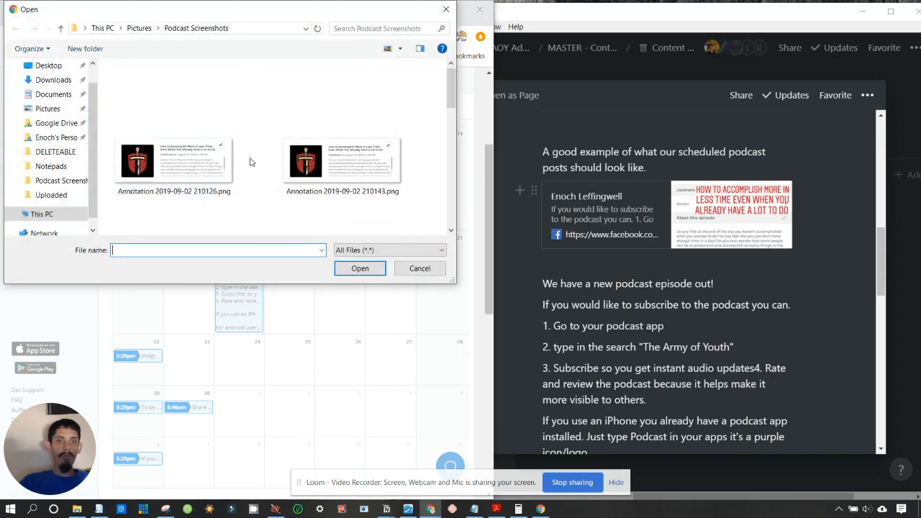
{"action": "left_click_drag", "start_coordinate": [450, 79], "coordinate": [454, 211]}
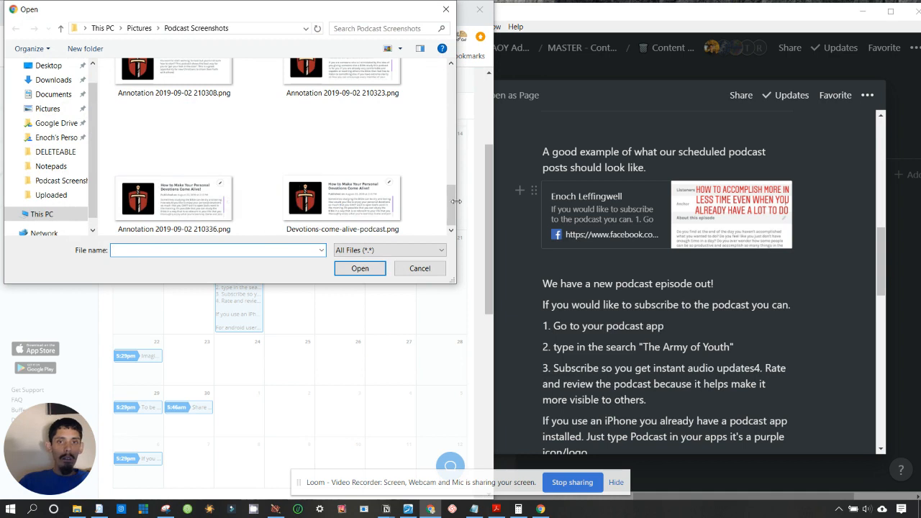
{"action": "left_click_drag", "start_coordinate": [454, 205], "coordinate": [457, 167]}
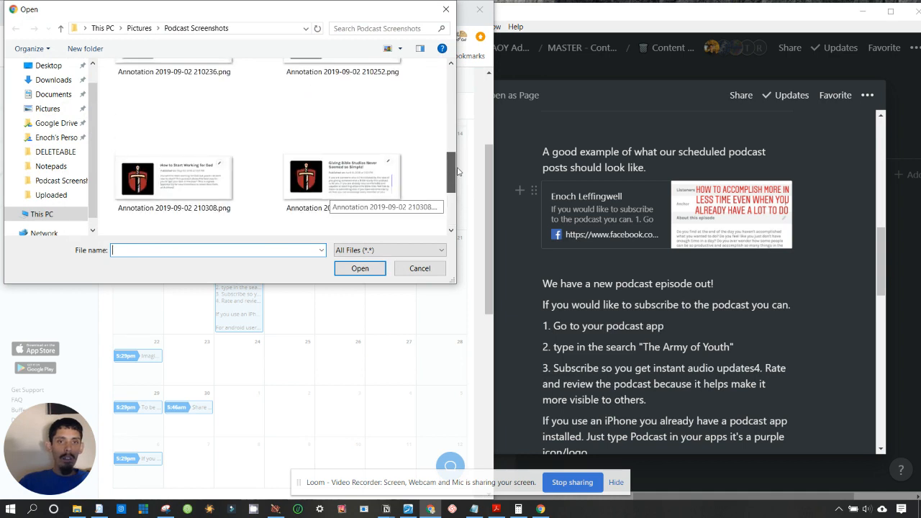
{"action": "left_click", "coordinate": [340, 180]}
{"action": "left_click", "coordinate": [360, 268]}
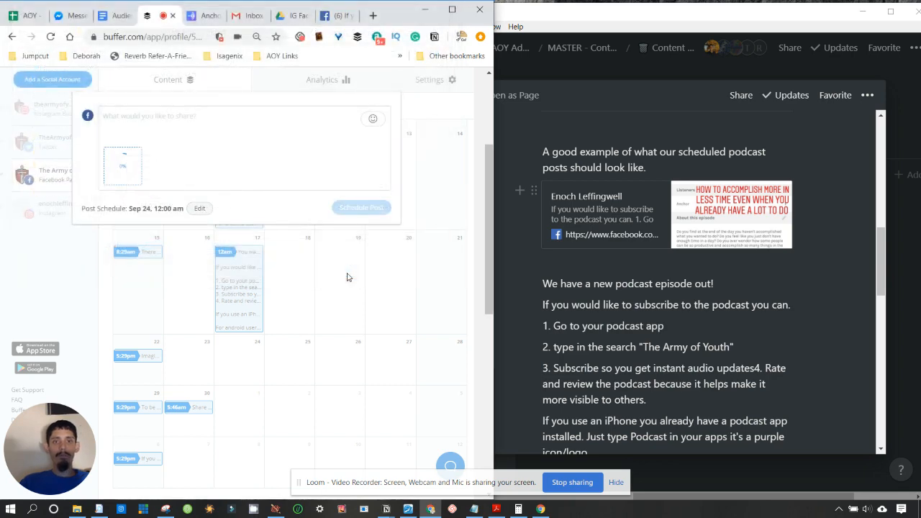
{"action": "left_click", "coordinate": [187, 18]}
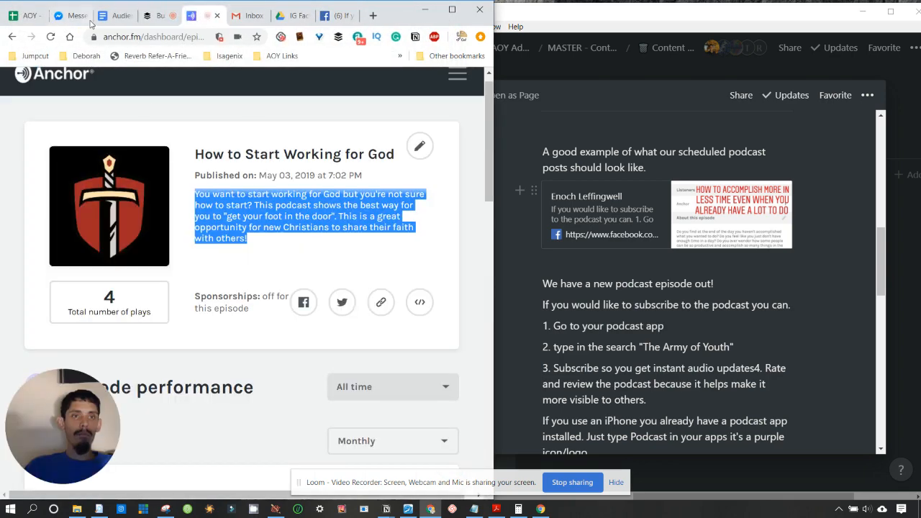
- Copy the Giving Bible Studies Never Seemed so Simple! description from Anchor into the Sep 24 post
{"action": "left_click", "coordinate": [11, 37]}
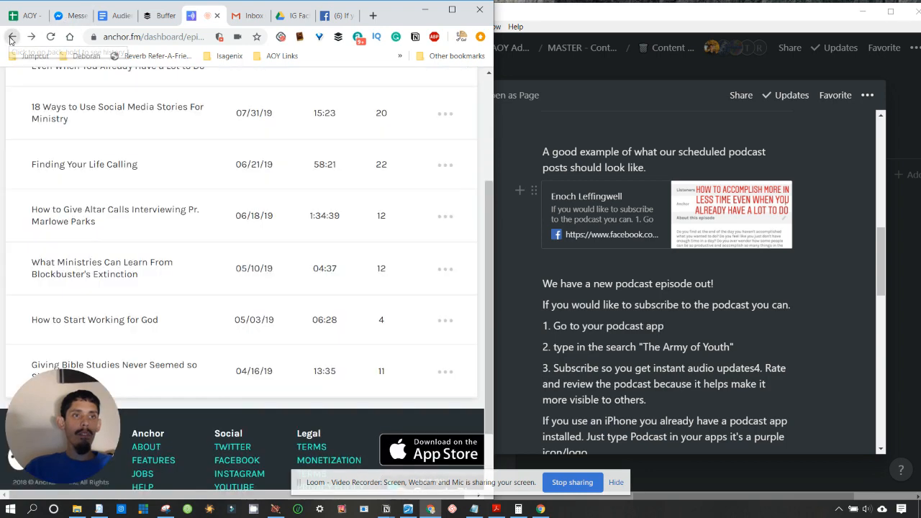
{"action": "left_click", "coordinate": [151, 375]}
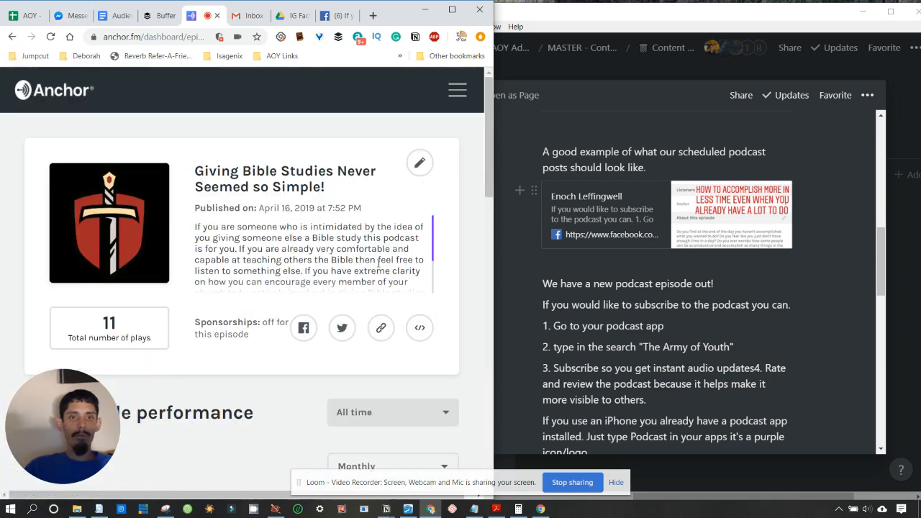
{"action": "left_click_drag", "start_coordinate": [435, 260], "coordinate": [432, 292]}
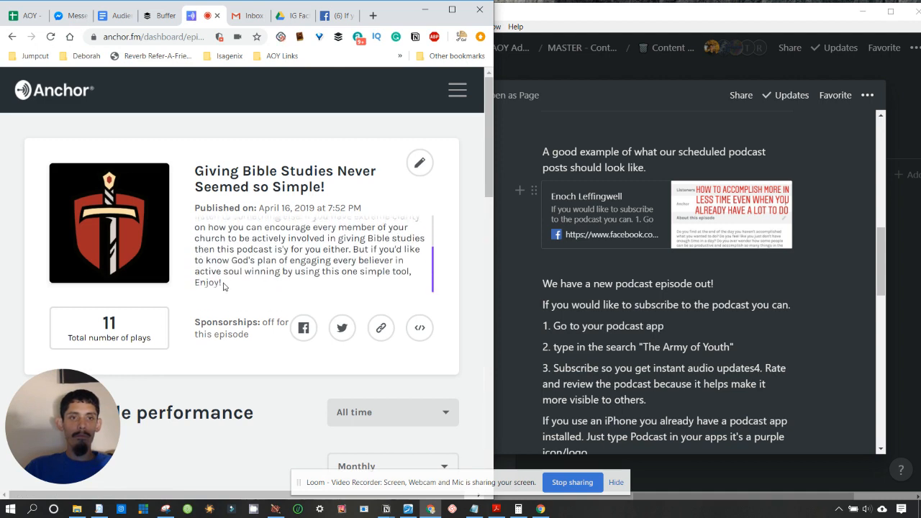
{"action": "left_click_drag", "start_coordinate": [221, 282], "coordinate": [191, 228]}
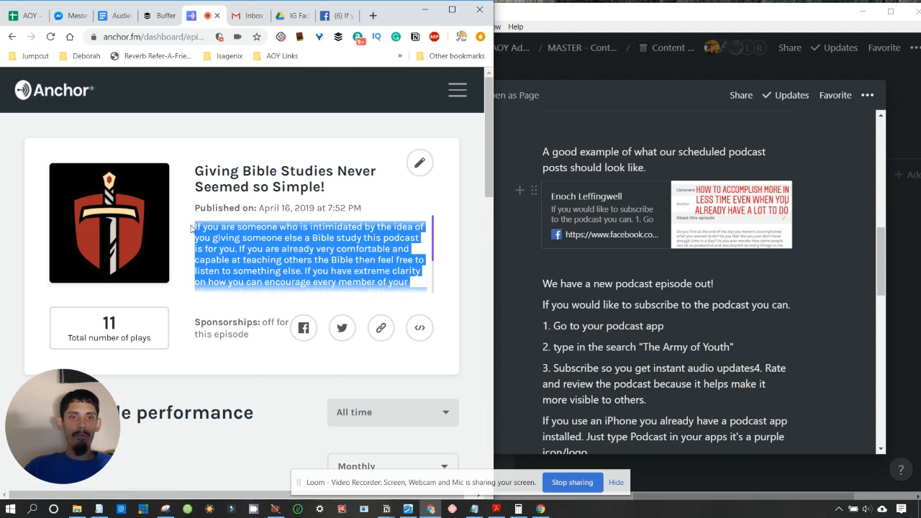
{"action": "left_click", "coordinate": [164, 10]}
{"action": "type", "text": "If you are someone who is intimidated by the idea of you giving someone else a Bible study this podcast is for you. If you are already very comfortable and capable at teaching others the Bible then feel free to listen to something else. If you have extreme clarity on how you can encourage every member of your church to be actively involved in giving Bible studies then this podcast isn't for you either. But if you'd like to know God's plan of engaging every believer in active soul winning by using this one simple tool. Enjoy!"}
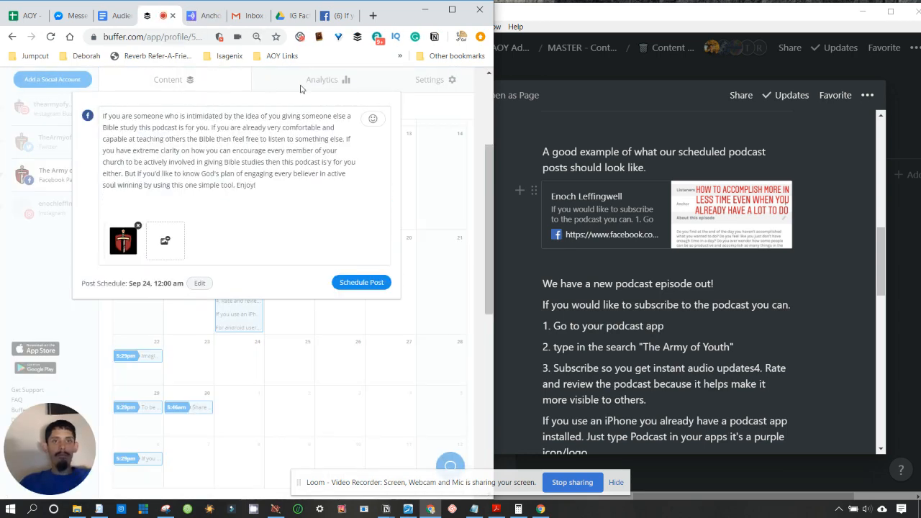
- Add the Facebook subscribe instructions below the description and schedule the Sep 24 post
{"action": "left_click", "coordinate": [328, 15]}
{"action": "right_click", "coordinate": [318, 193]}
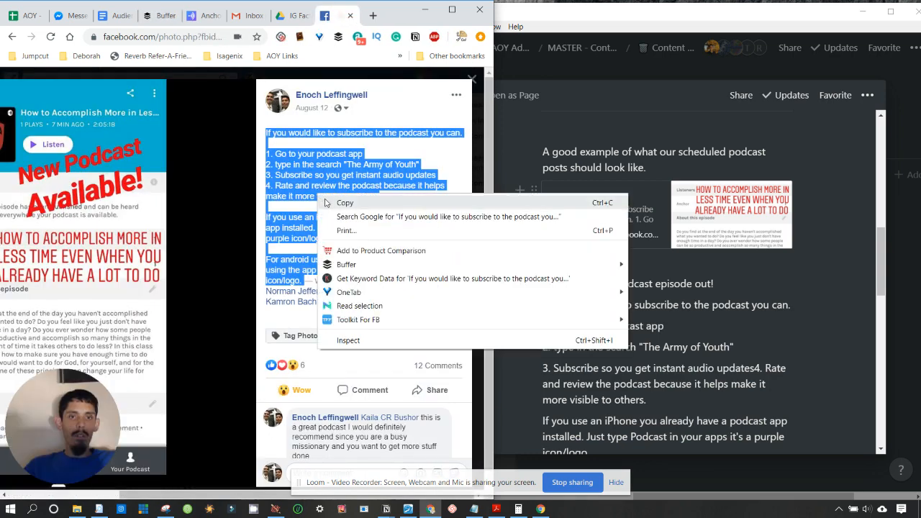
{"action": "left_click", "coordinate": [329, 203]}
{"action": "left_click", "coordinate": [159, 16]}
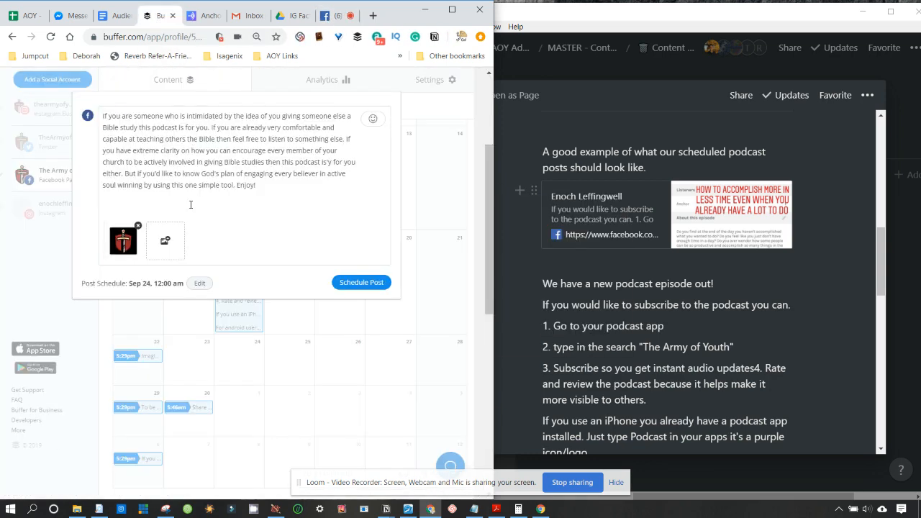
{"action": "key", "text": "ctrl+v"}
{"action": "left_click", "coordinate": [348, 409]}
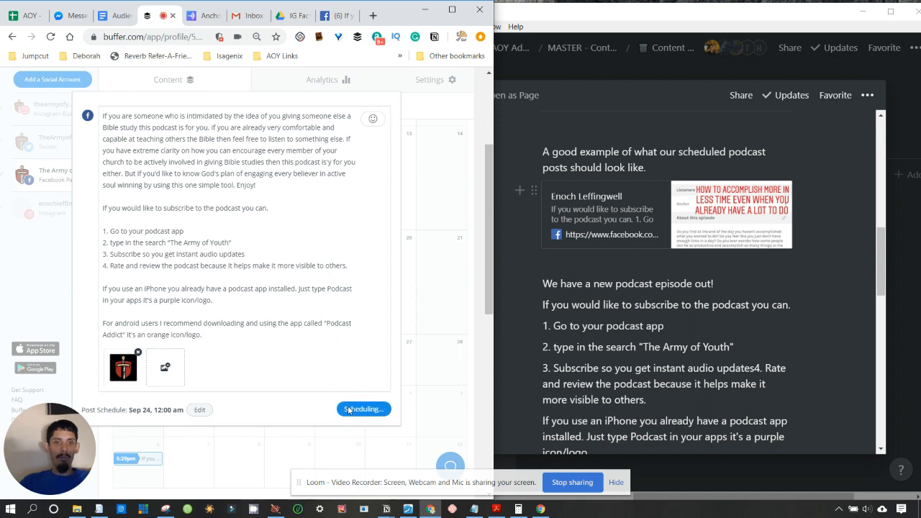
{"action": "scroll", "coordinate": [295, 378], "scroll_direction": "down", "scroll_amount": 2}
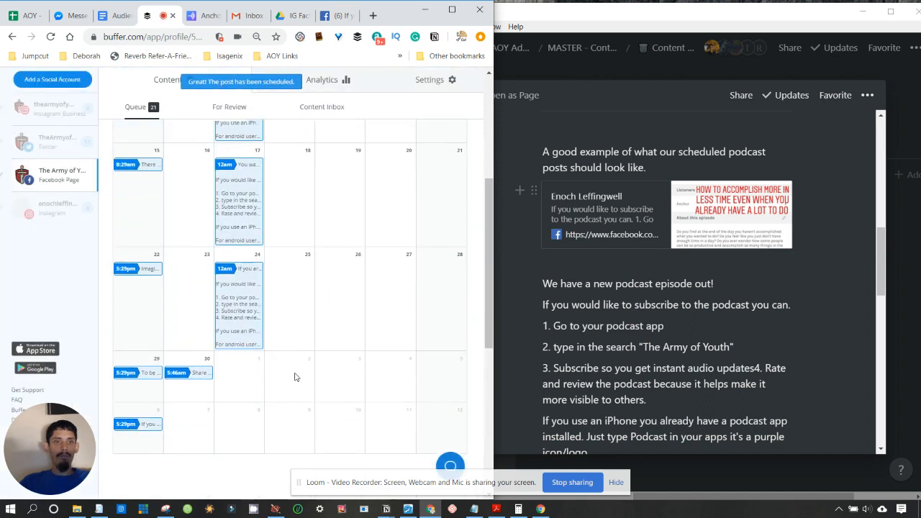